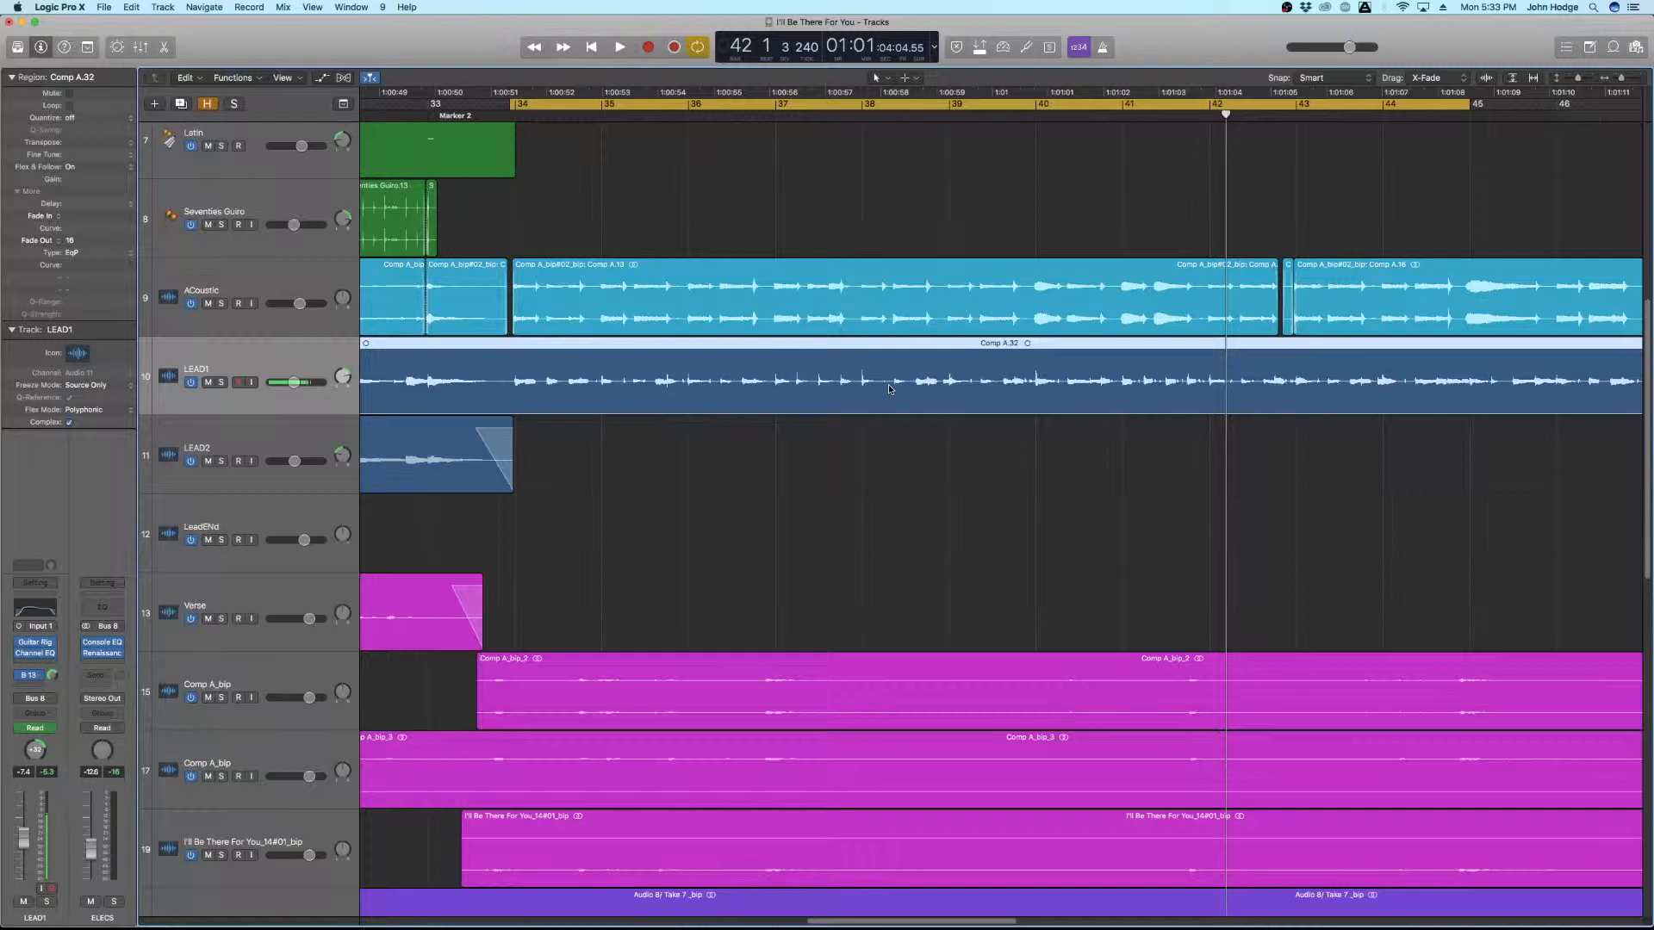
Play the full mix from around bar 42 to hear the LEAD1 guitar in context
{"action": "key", "text": "space"}
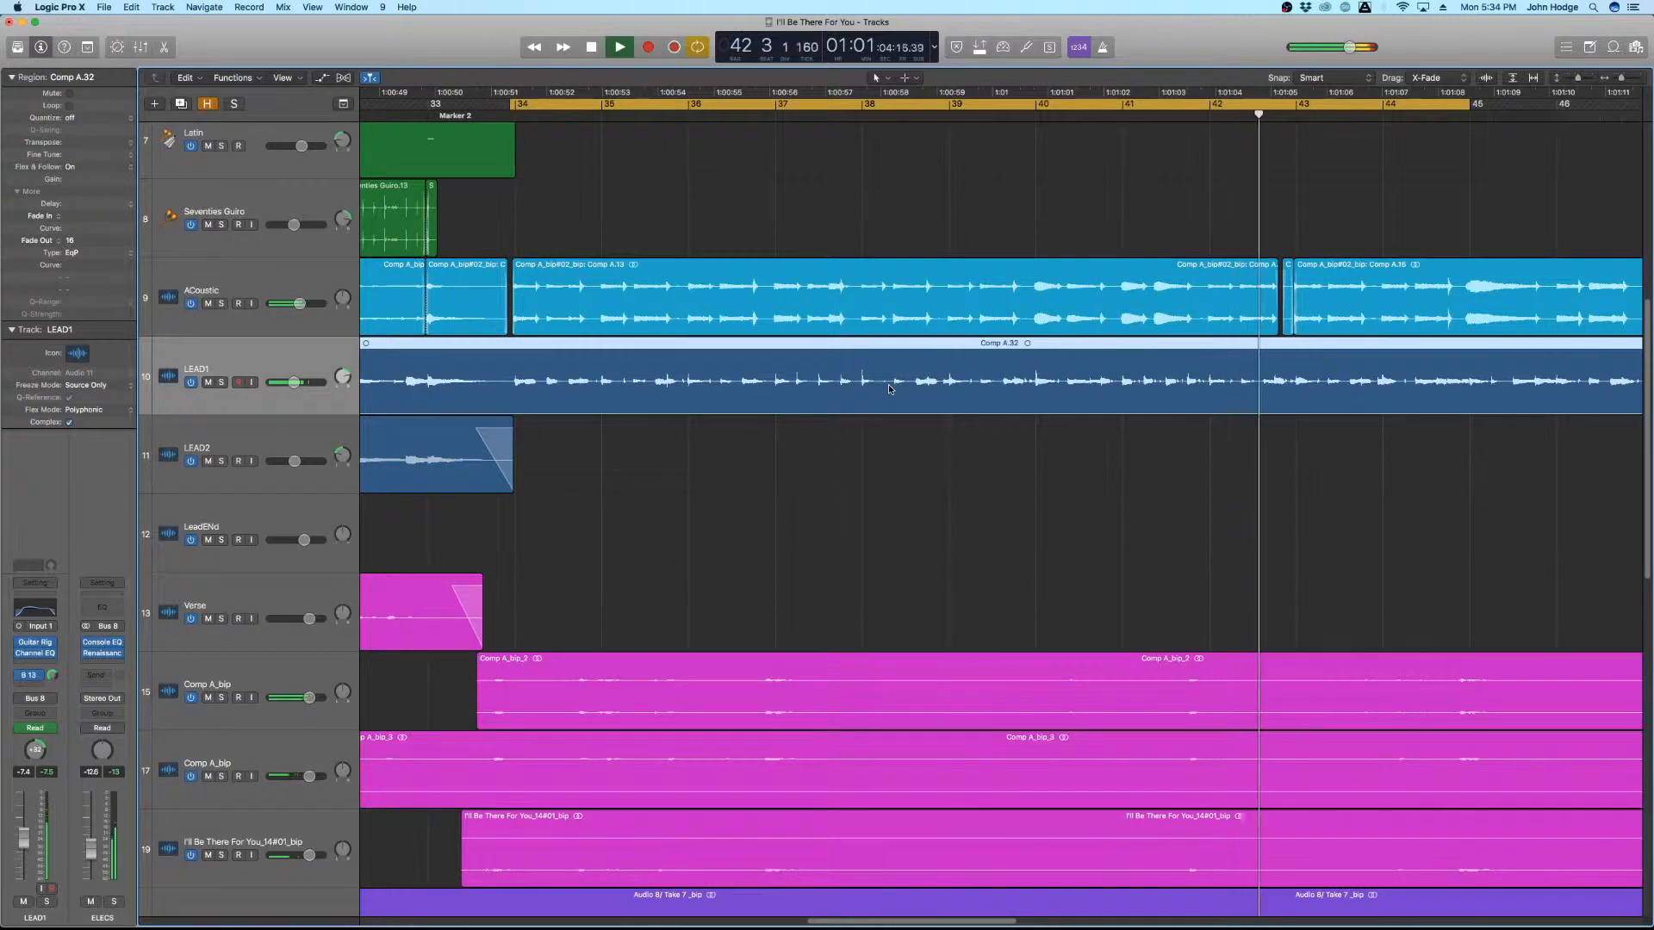
{"action": "key", "text": "space"}
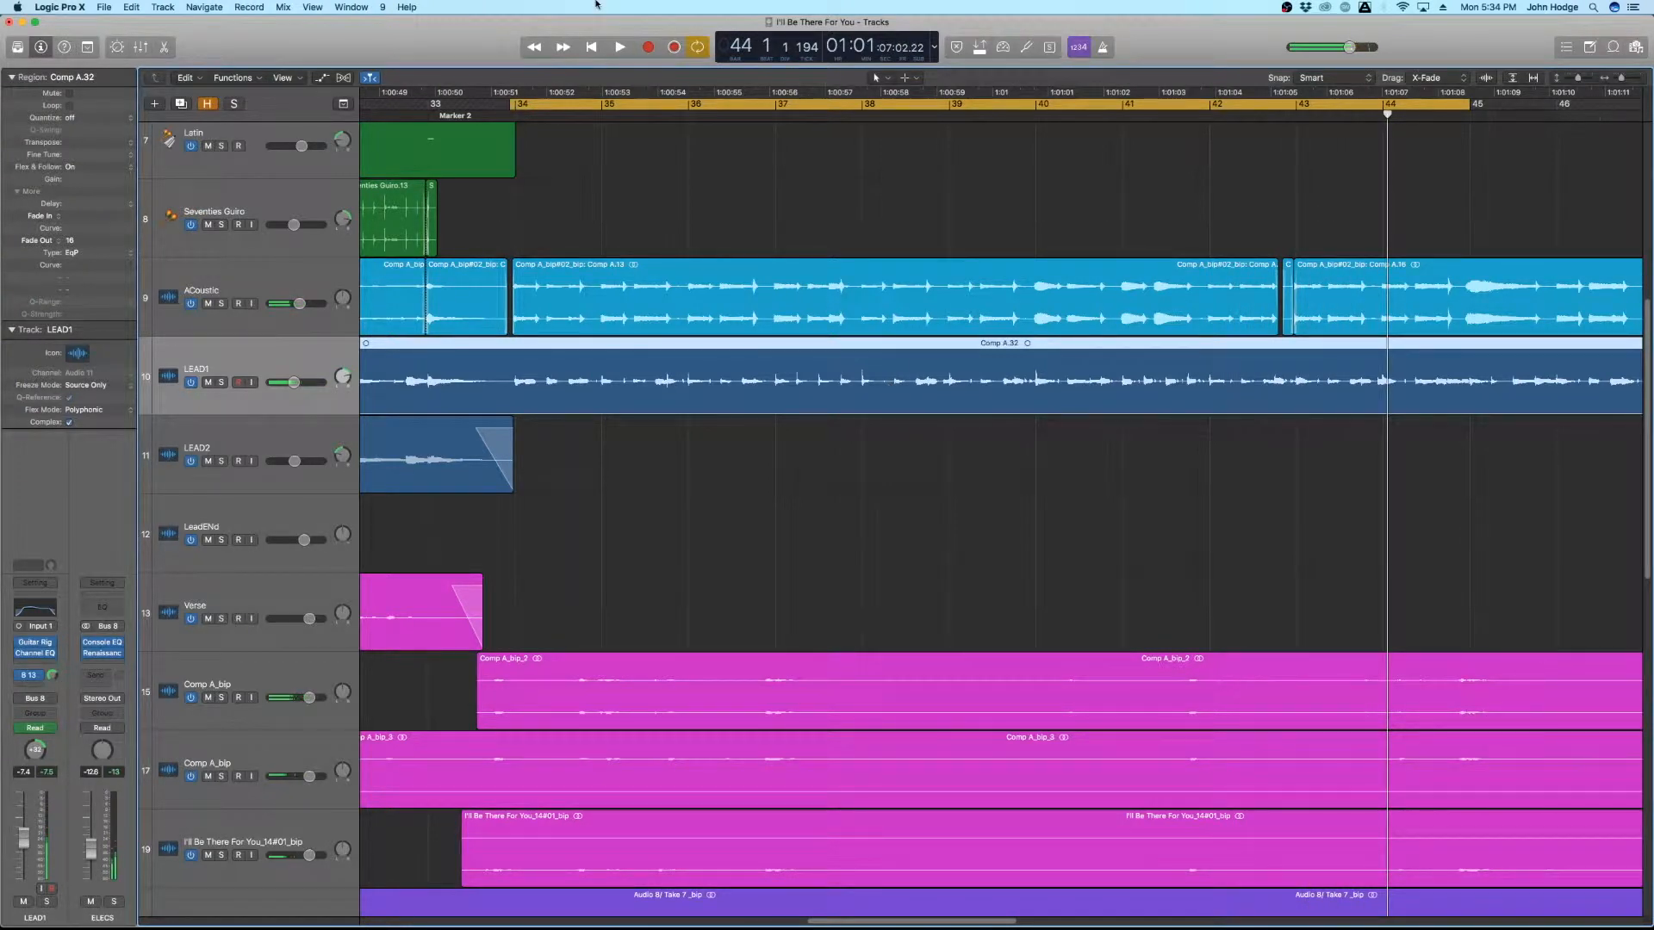
Solo the LEAD1 track and audition it with its Guitar Rig and Channel EQ plug-ins bypassed
{"action": "left_click", "coordinate": [222, 383]}
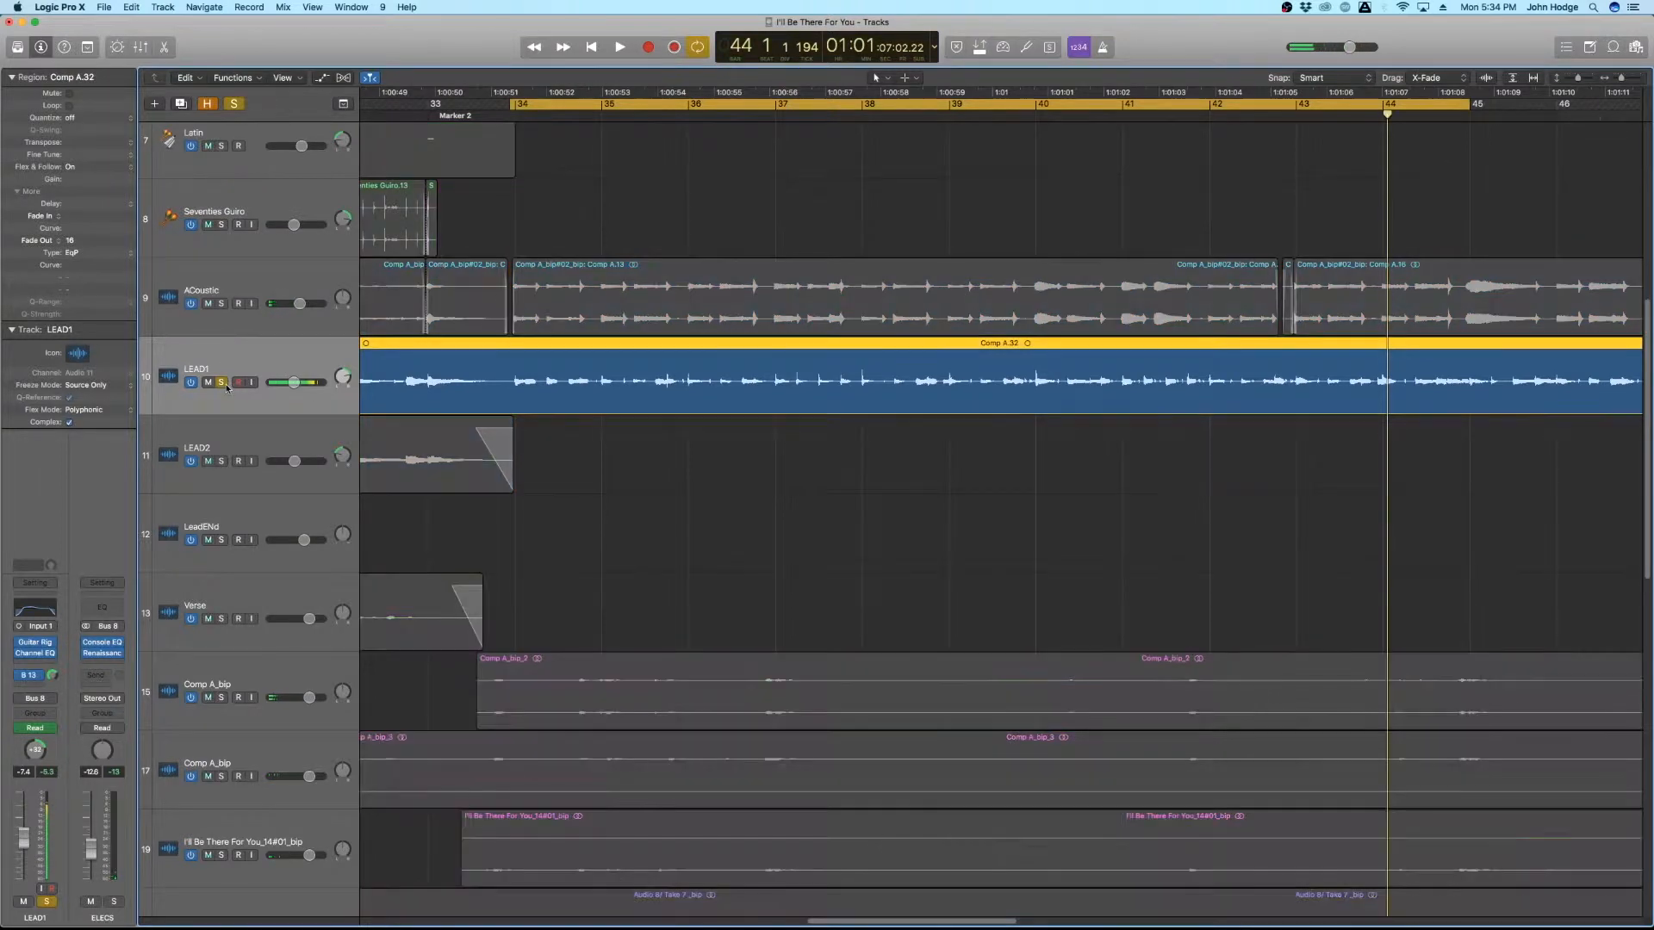
{"action": "key", "text": "space"}
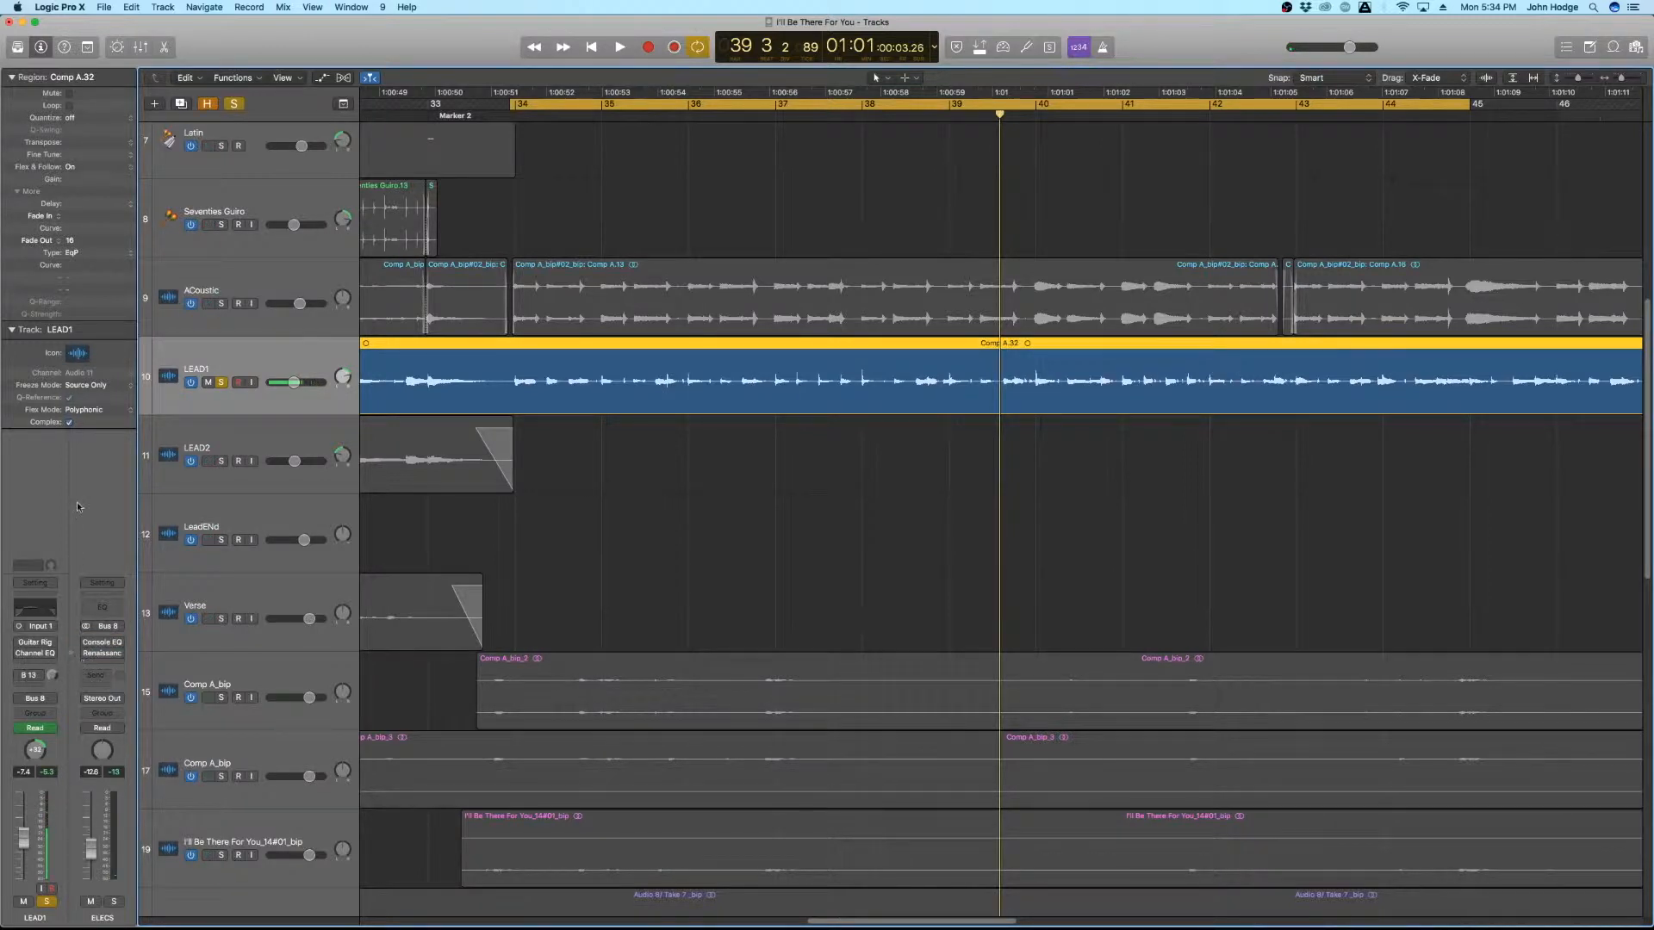
{"action": "key", "text": "space"}
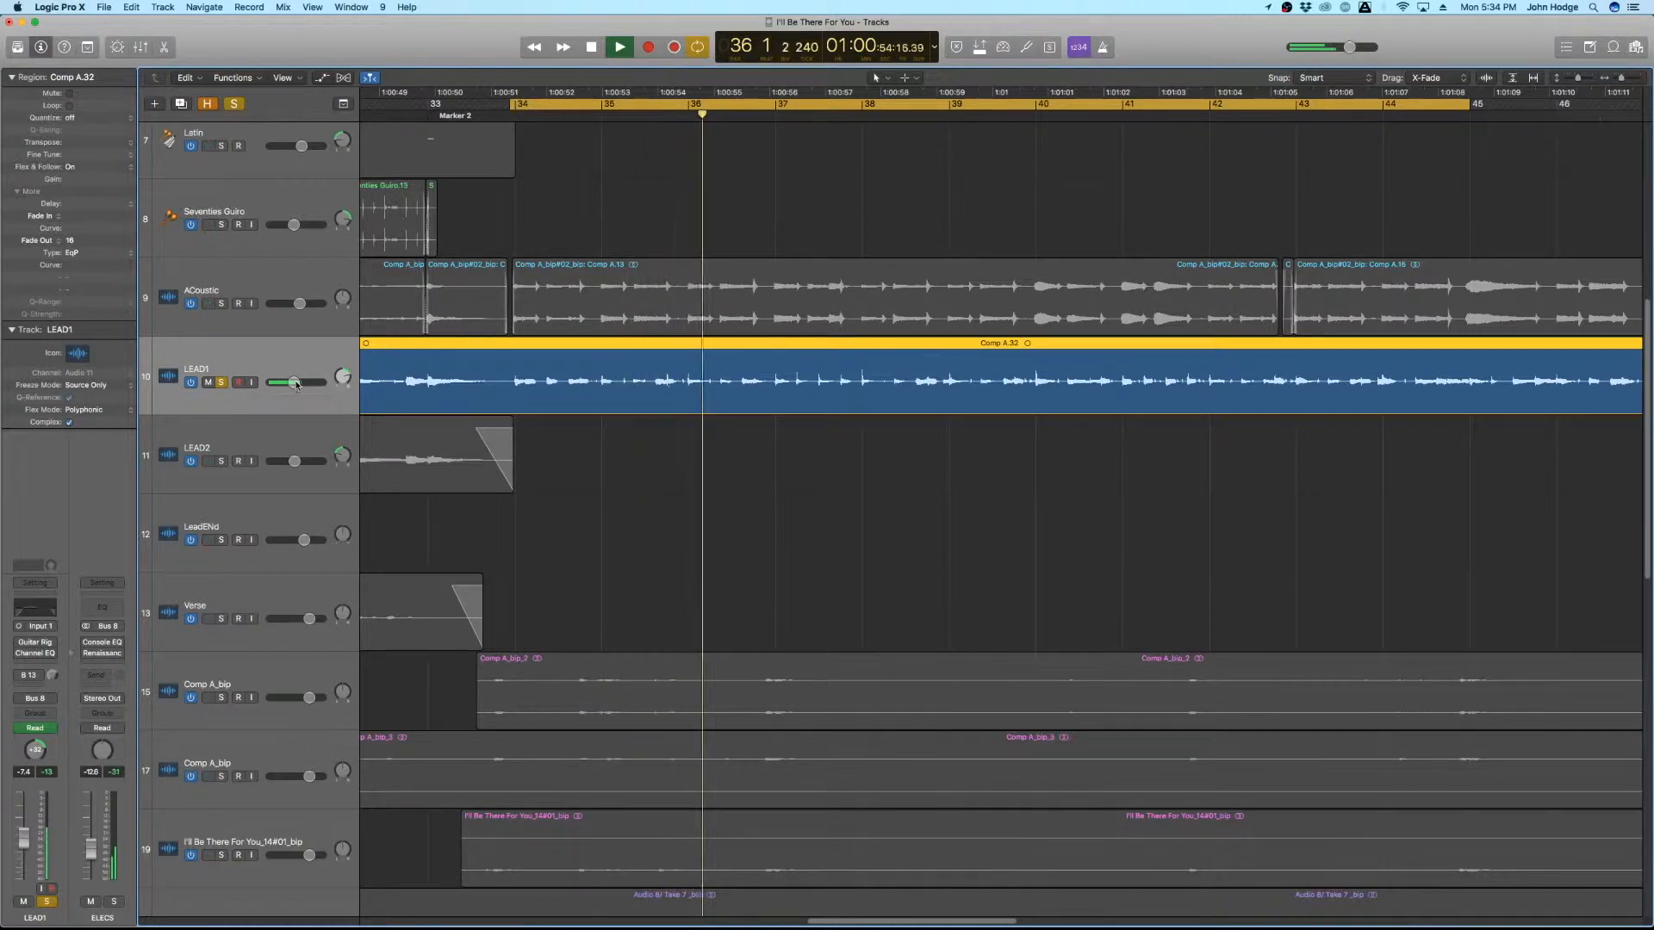
{"action": "key", "text": "space"}
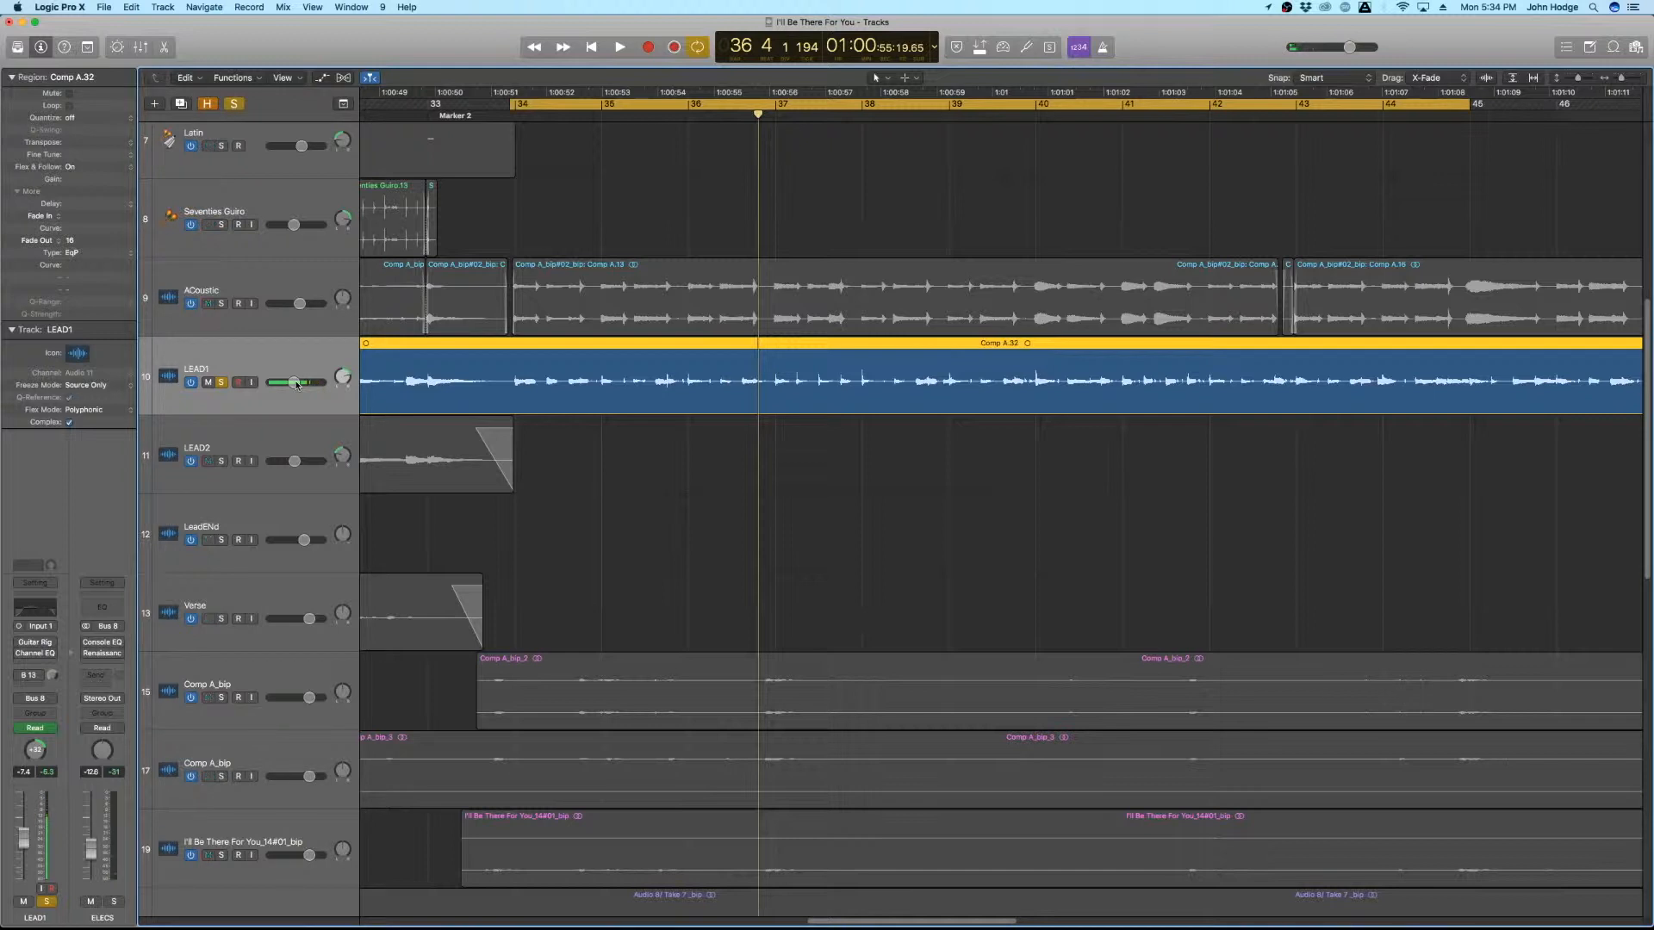
Try the soloed LEAD1 track's volume at 0.0 dB during playback
{"action": "left_click", "coordinate": [297, 383], "text": "alt"}
{"action": "key", "text": "space"}
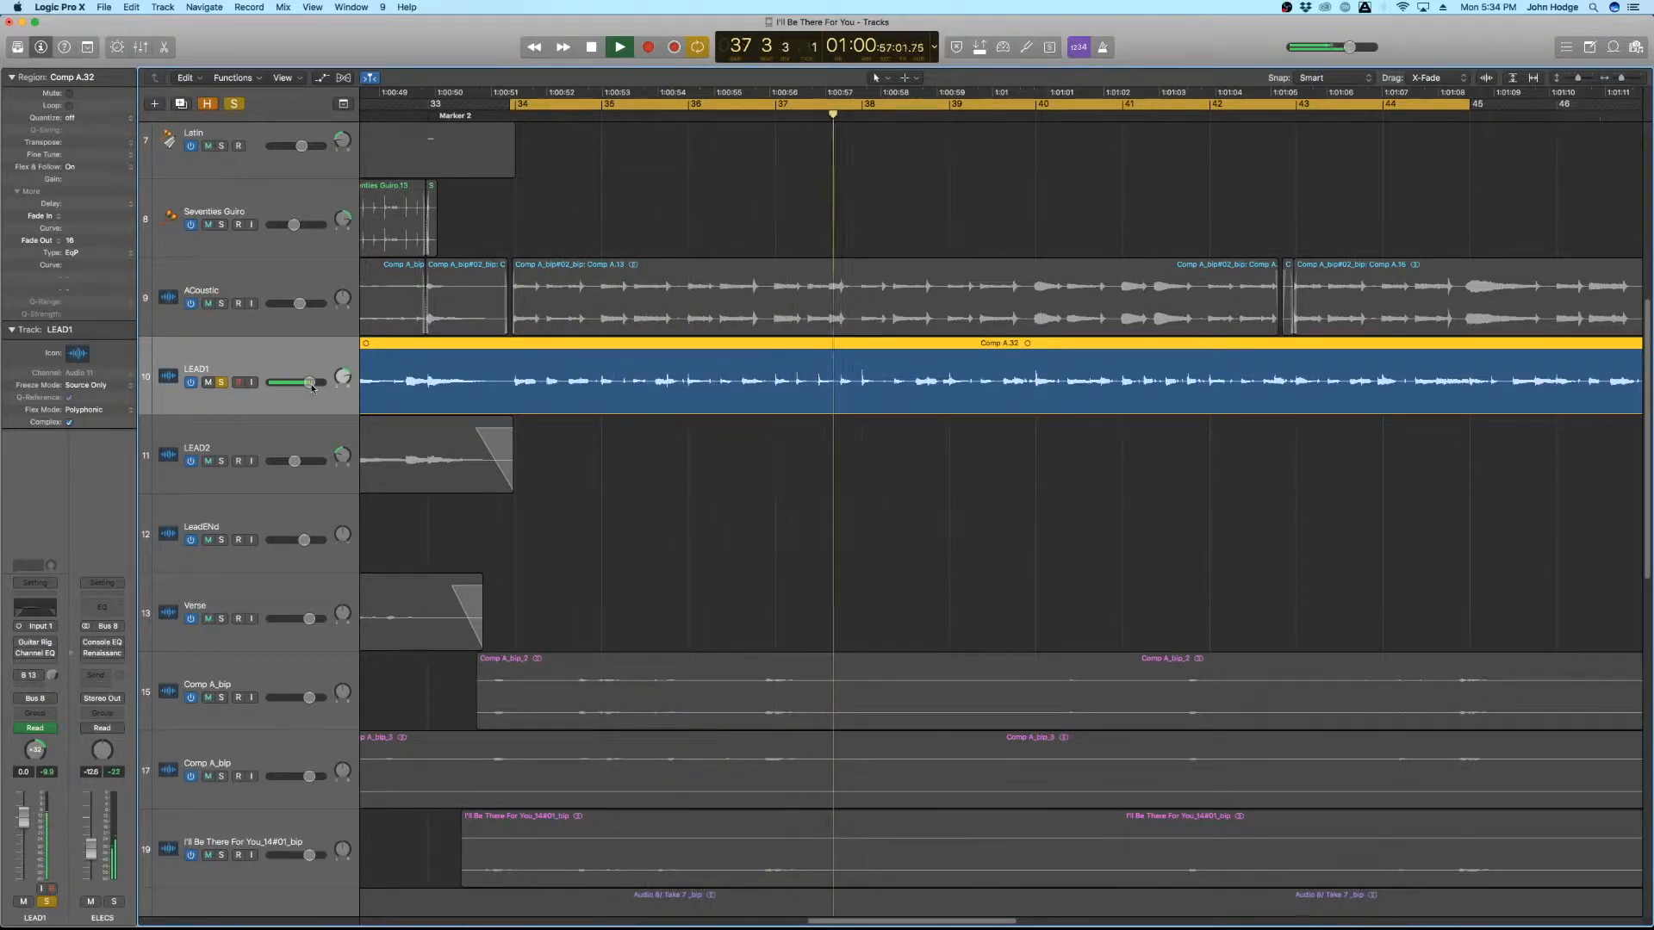
{"action": "key", "text": "space"}
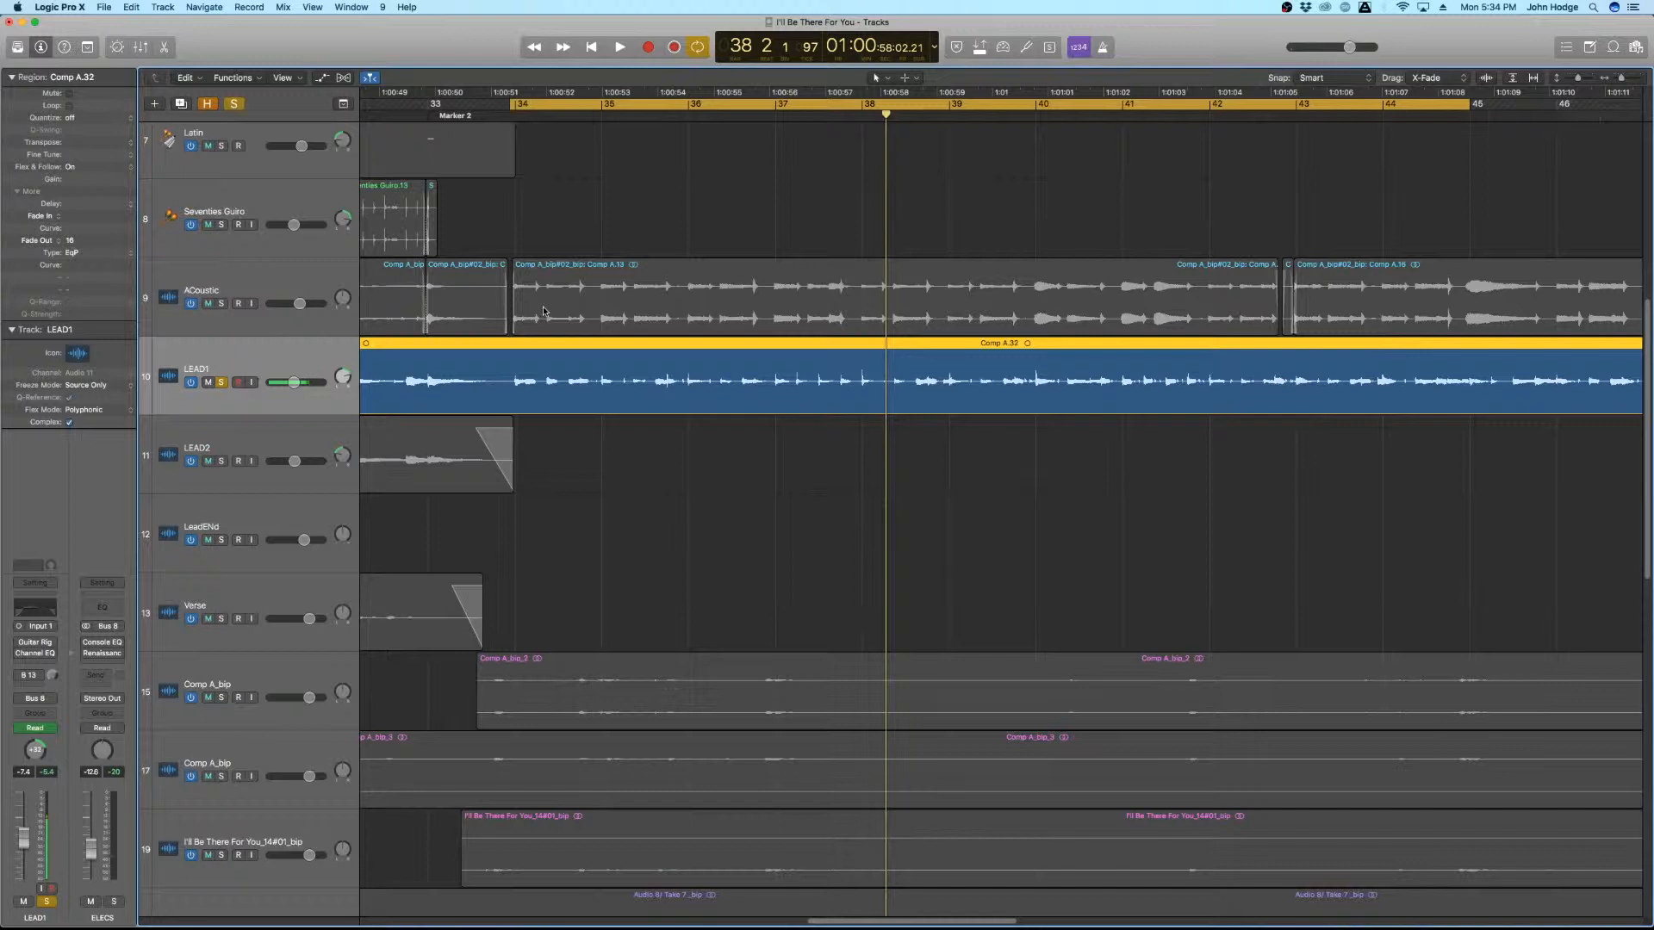
{"action": "left_click", "coordinate": [220, 384]}
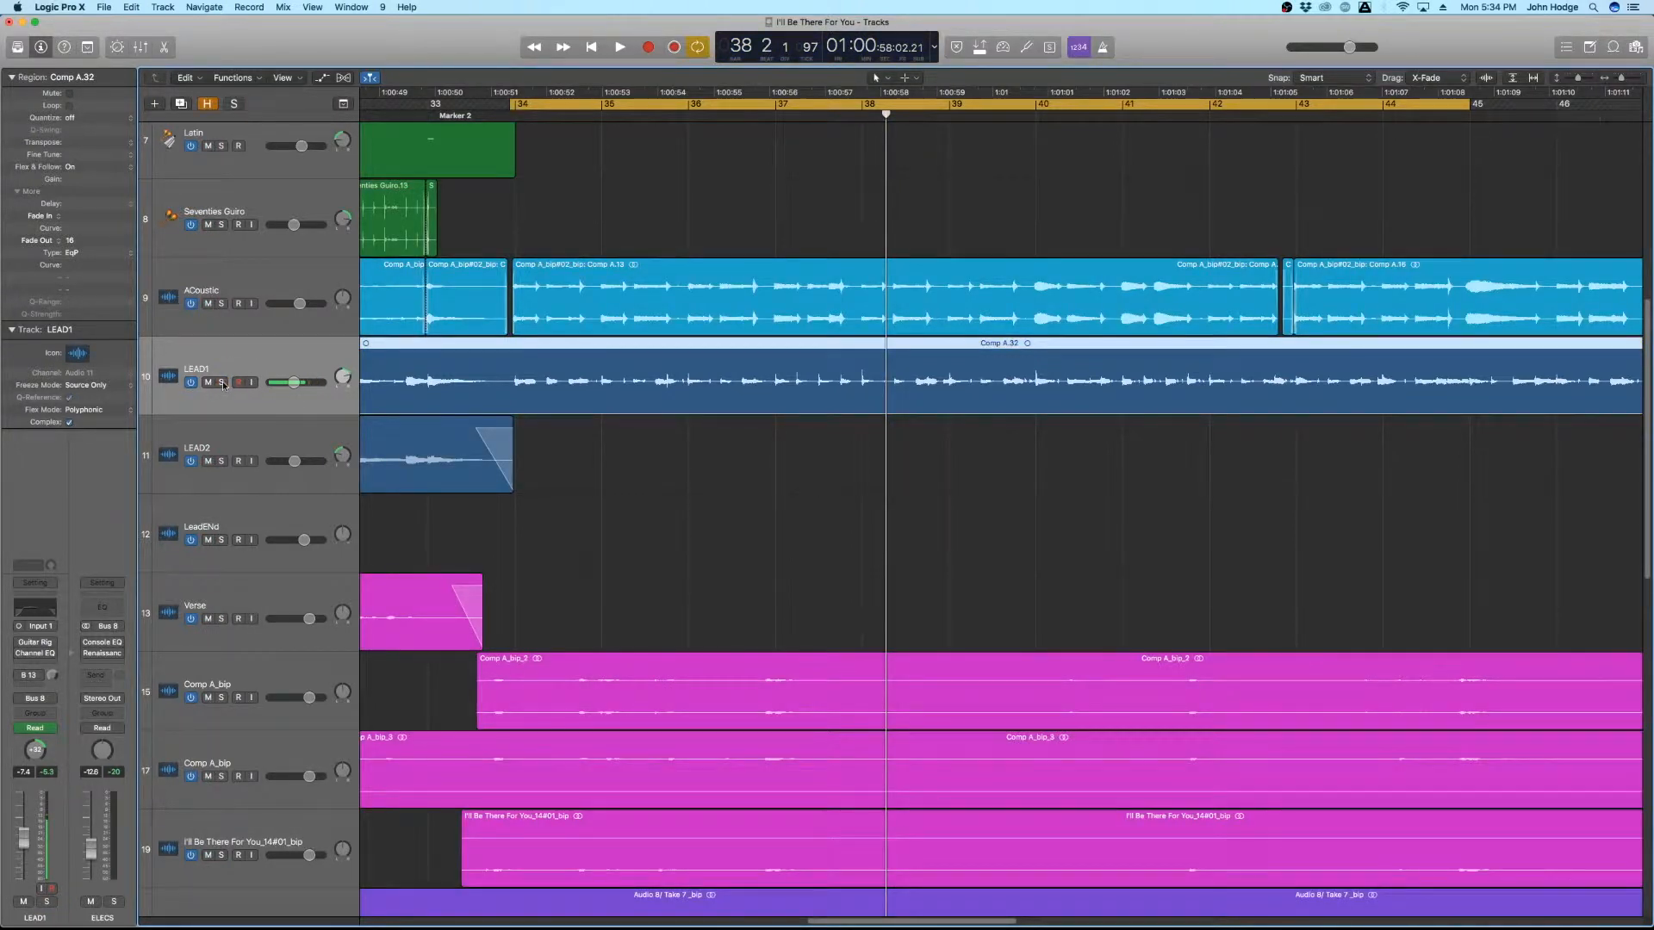
{"action": "left_click", "coordinate": [221, 383]}
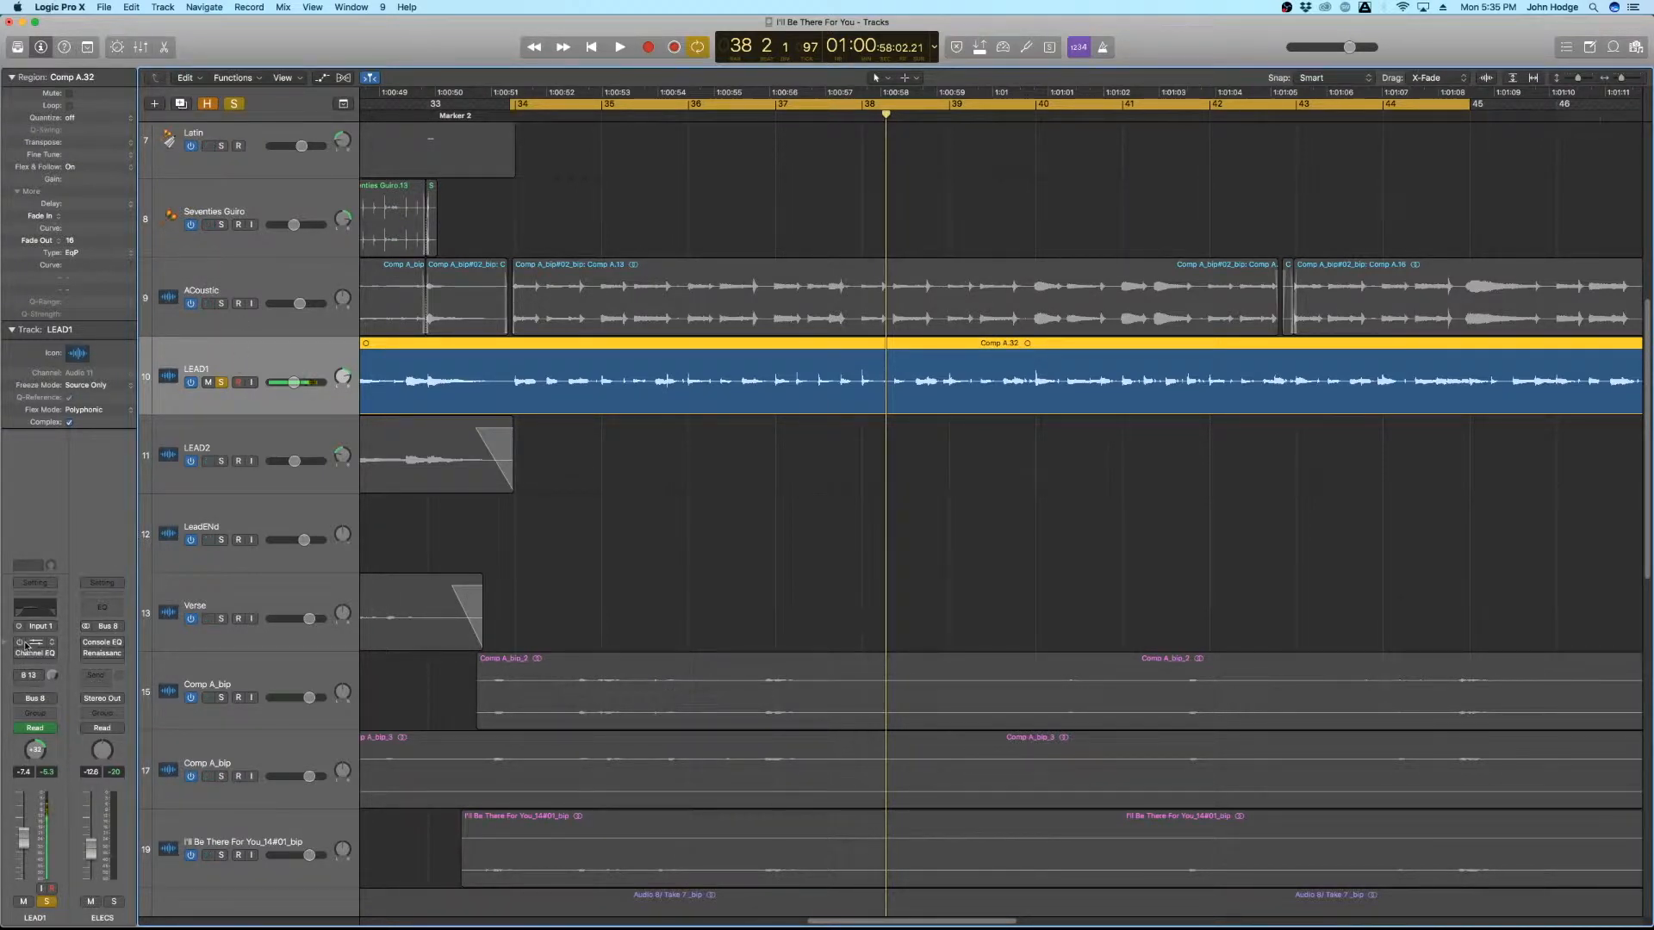
{"action": "left_click", "coordinate": [671, 511]}
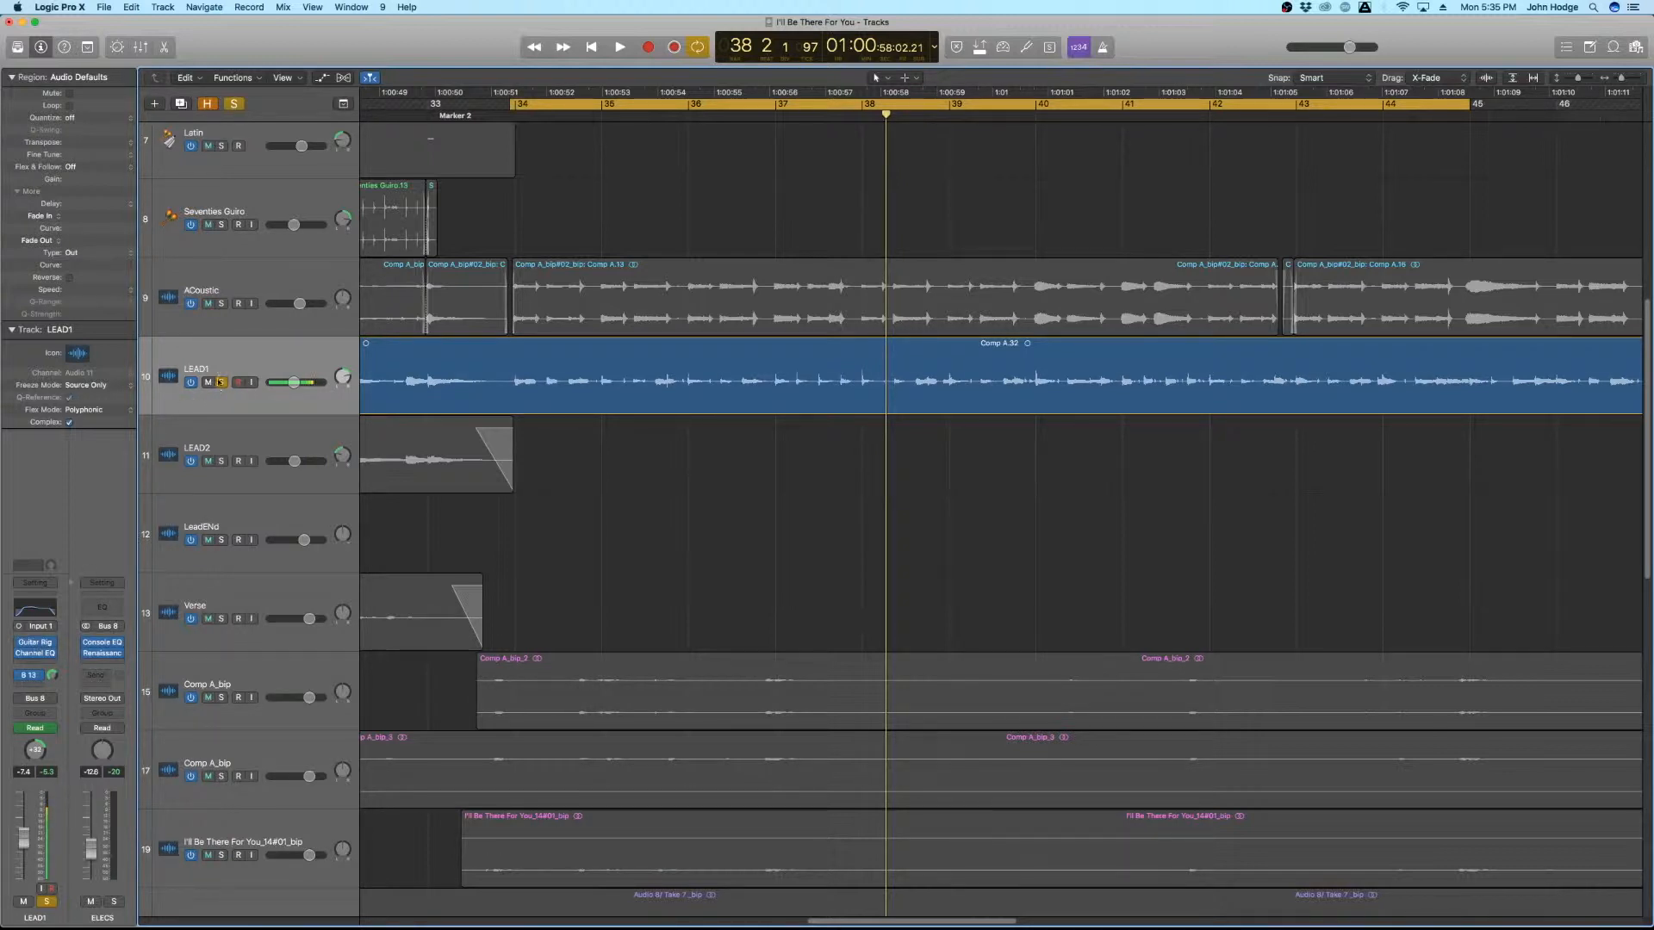
{"action": "left_click", "coordinate": [220, 382]}
{"action": "left_click", "coordinate": [222, 383]}
{"action": "left_click", "coordinate": [258, 362]}
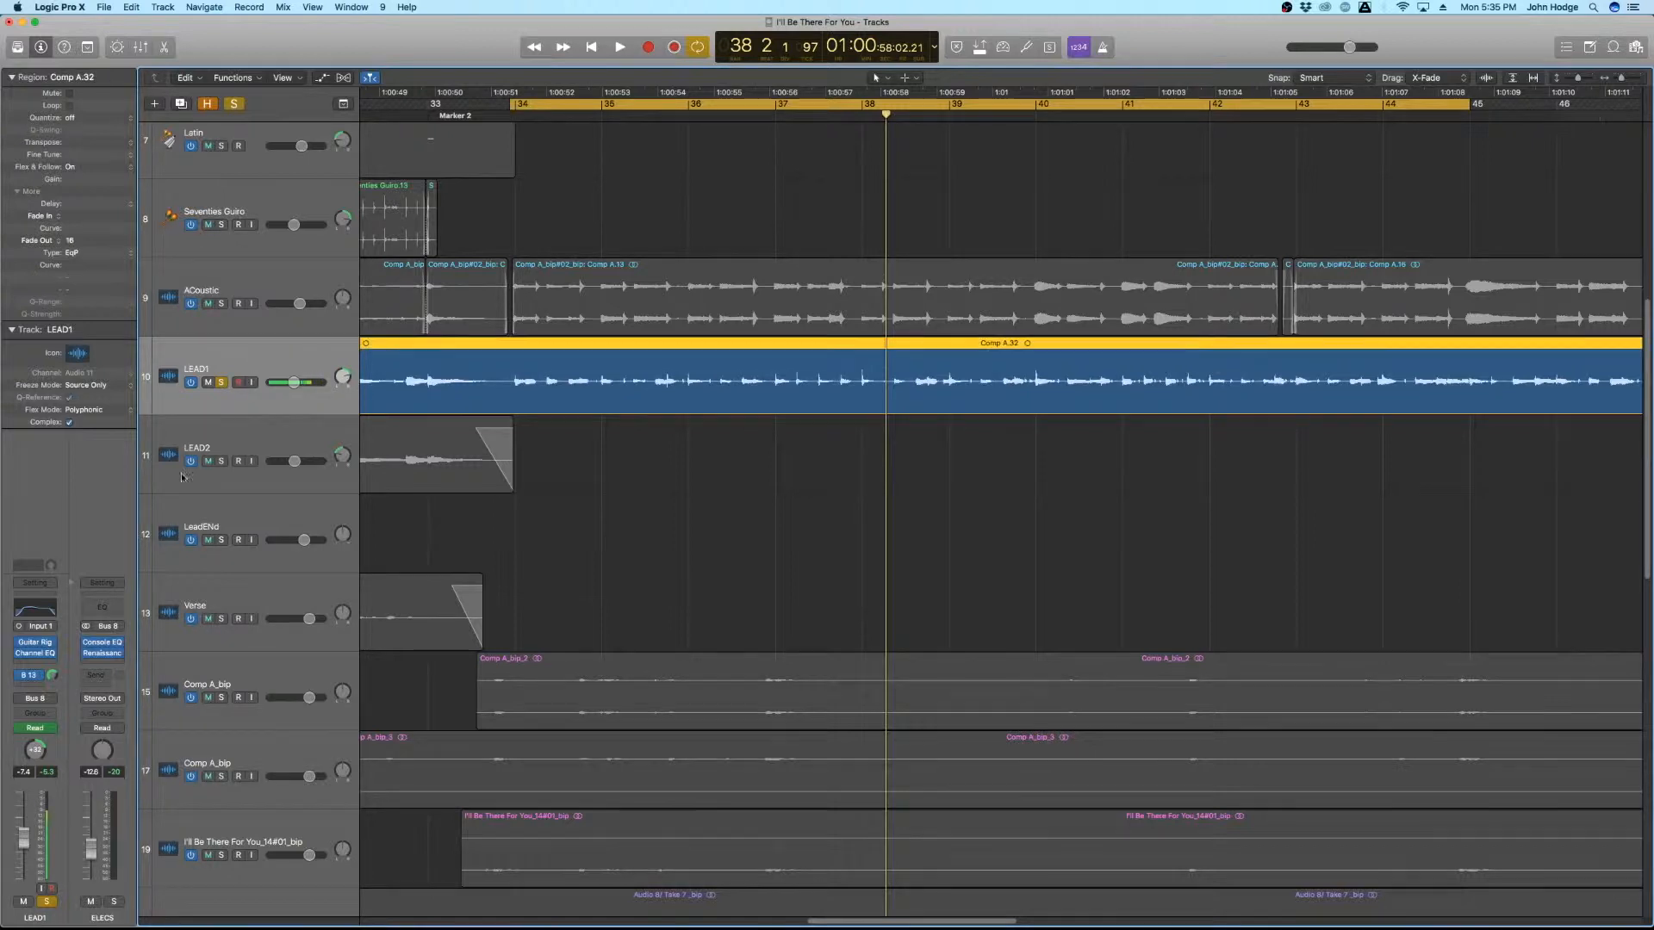
Open the Guitar Rig plug-in of the LEAD1 track and move its window over the arrangement, clear of the channel strip
{"action": "left_click", "coordinate": [34, 644]}
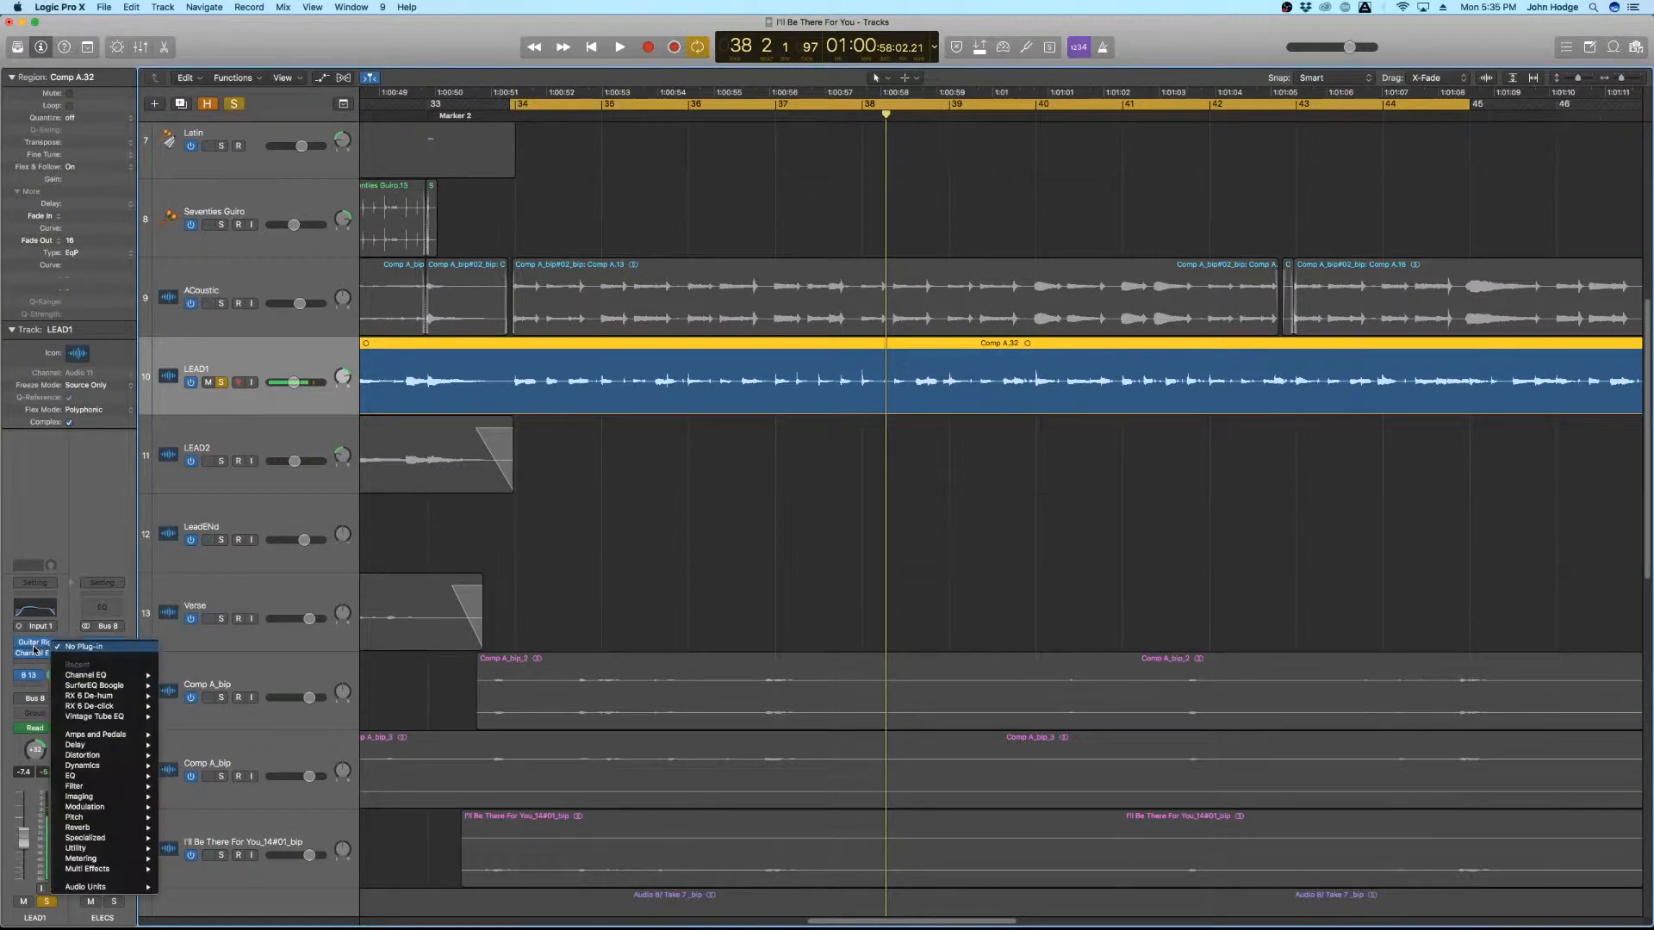
{"action": "left_click", "coordinate": [34, 643]}
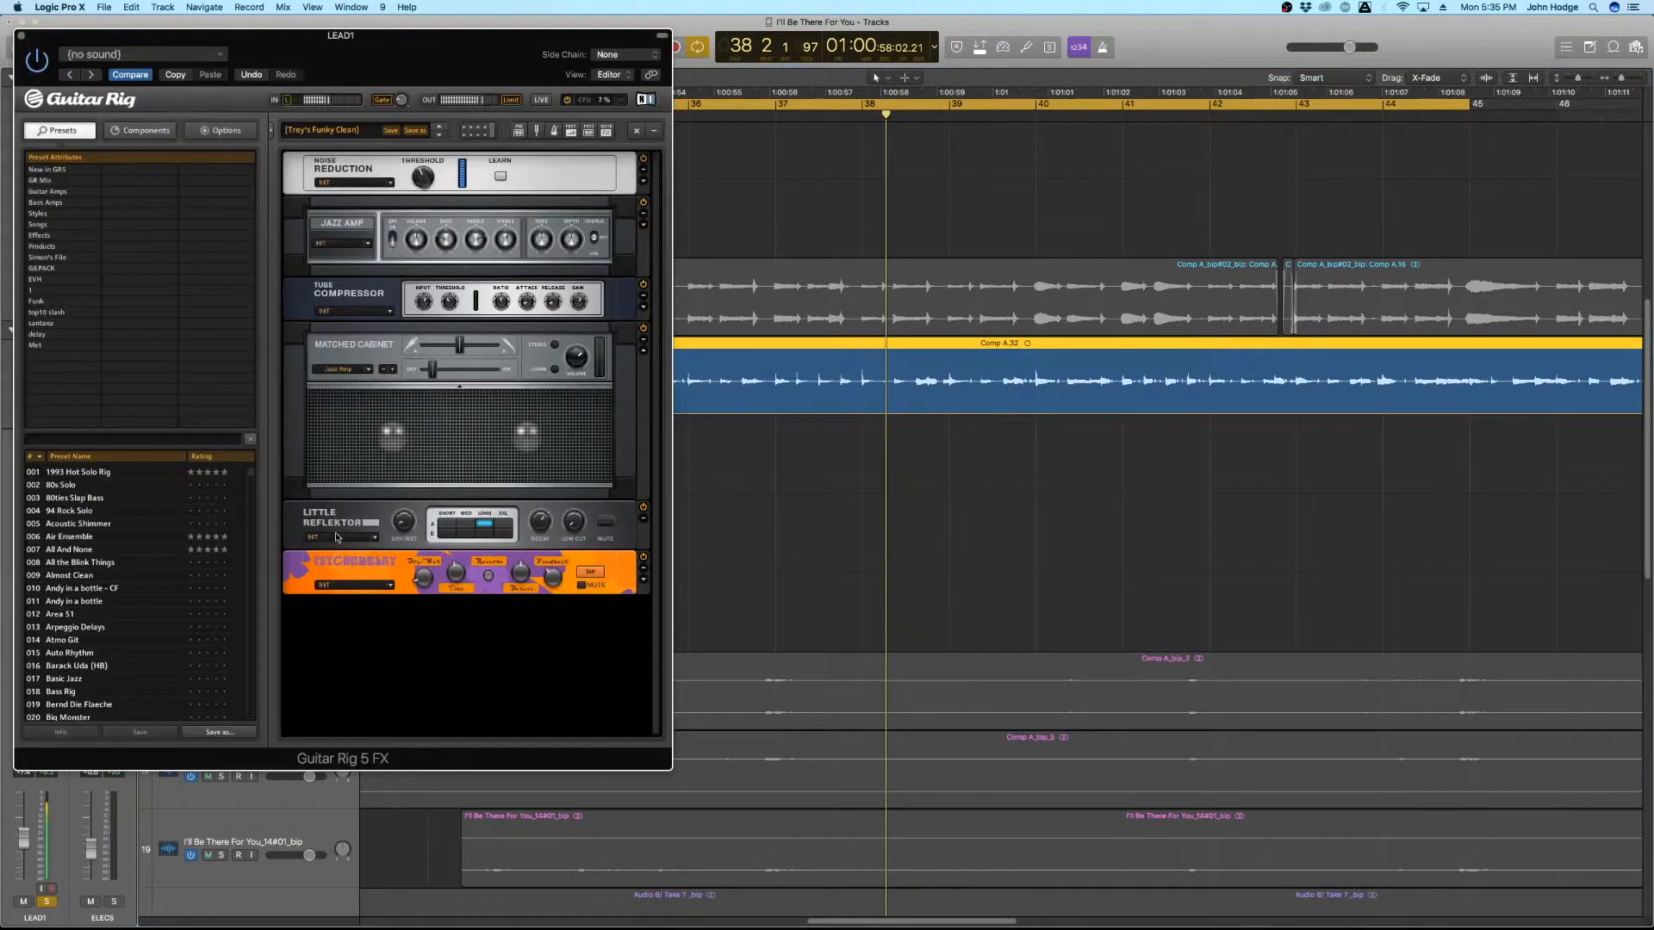
{"action": "left_click_drag", "start_coordinate": [442, 72], "coordinate": [904, 176]}
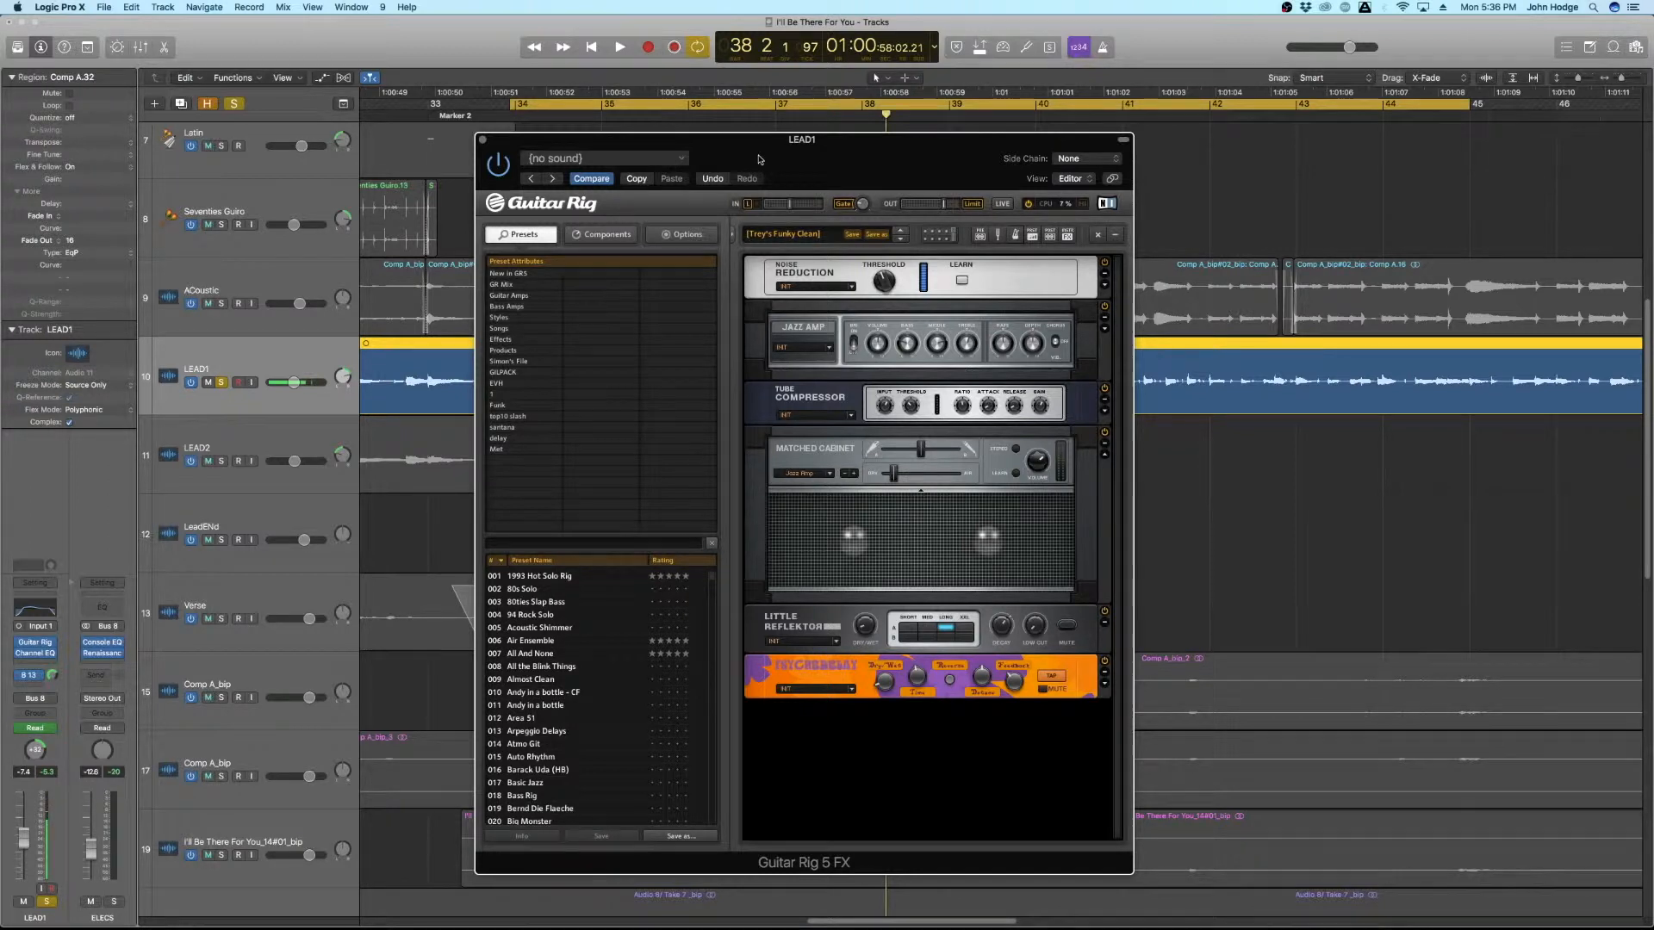
Play the soloed LEAD1 track with its plug-ins and send bypassed and with them active to compare the sound
{"action": "key", "text": "space"}
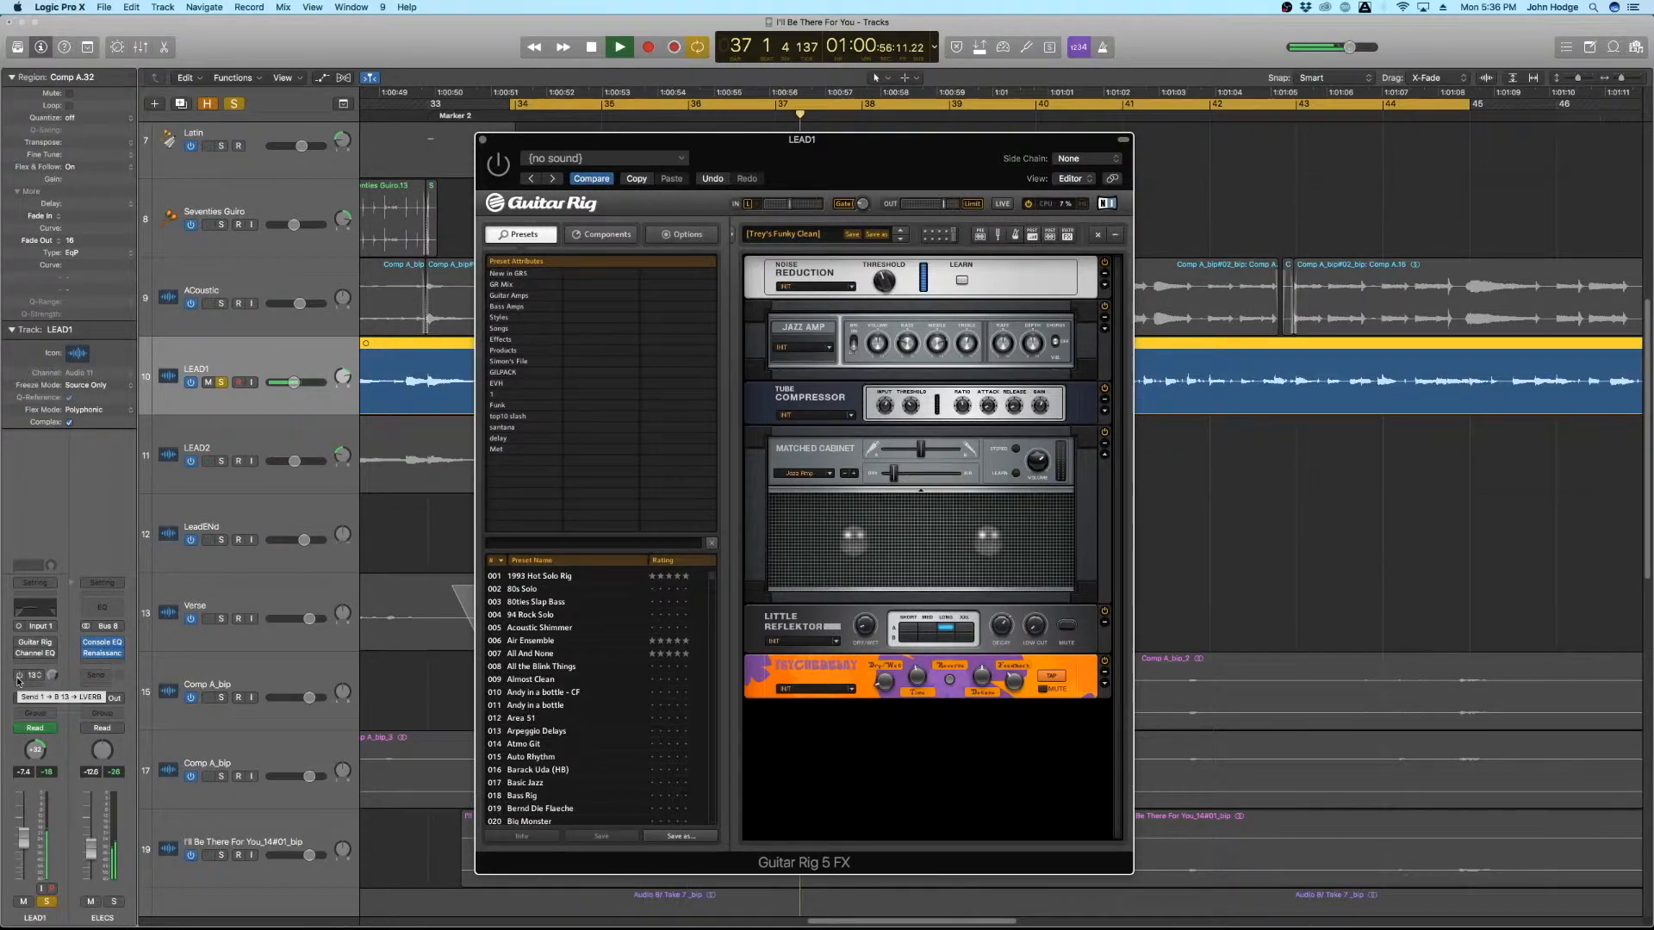
{"action": "key", "text": "space"}
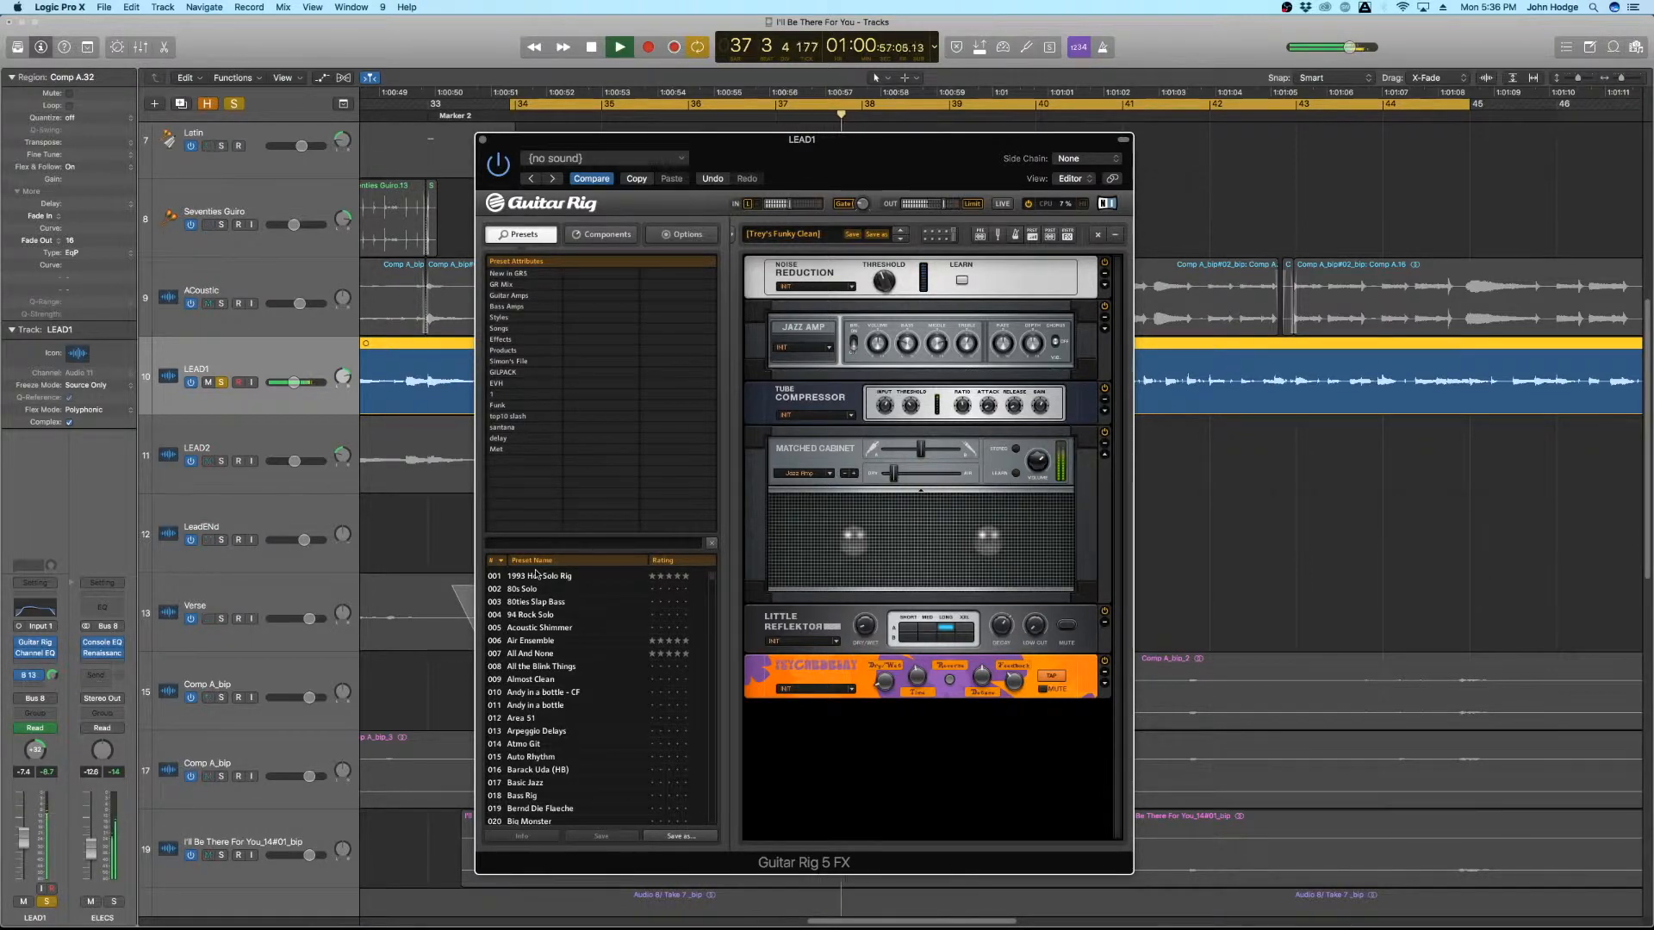
{"action": "key", "text": "space"}
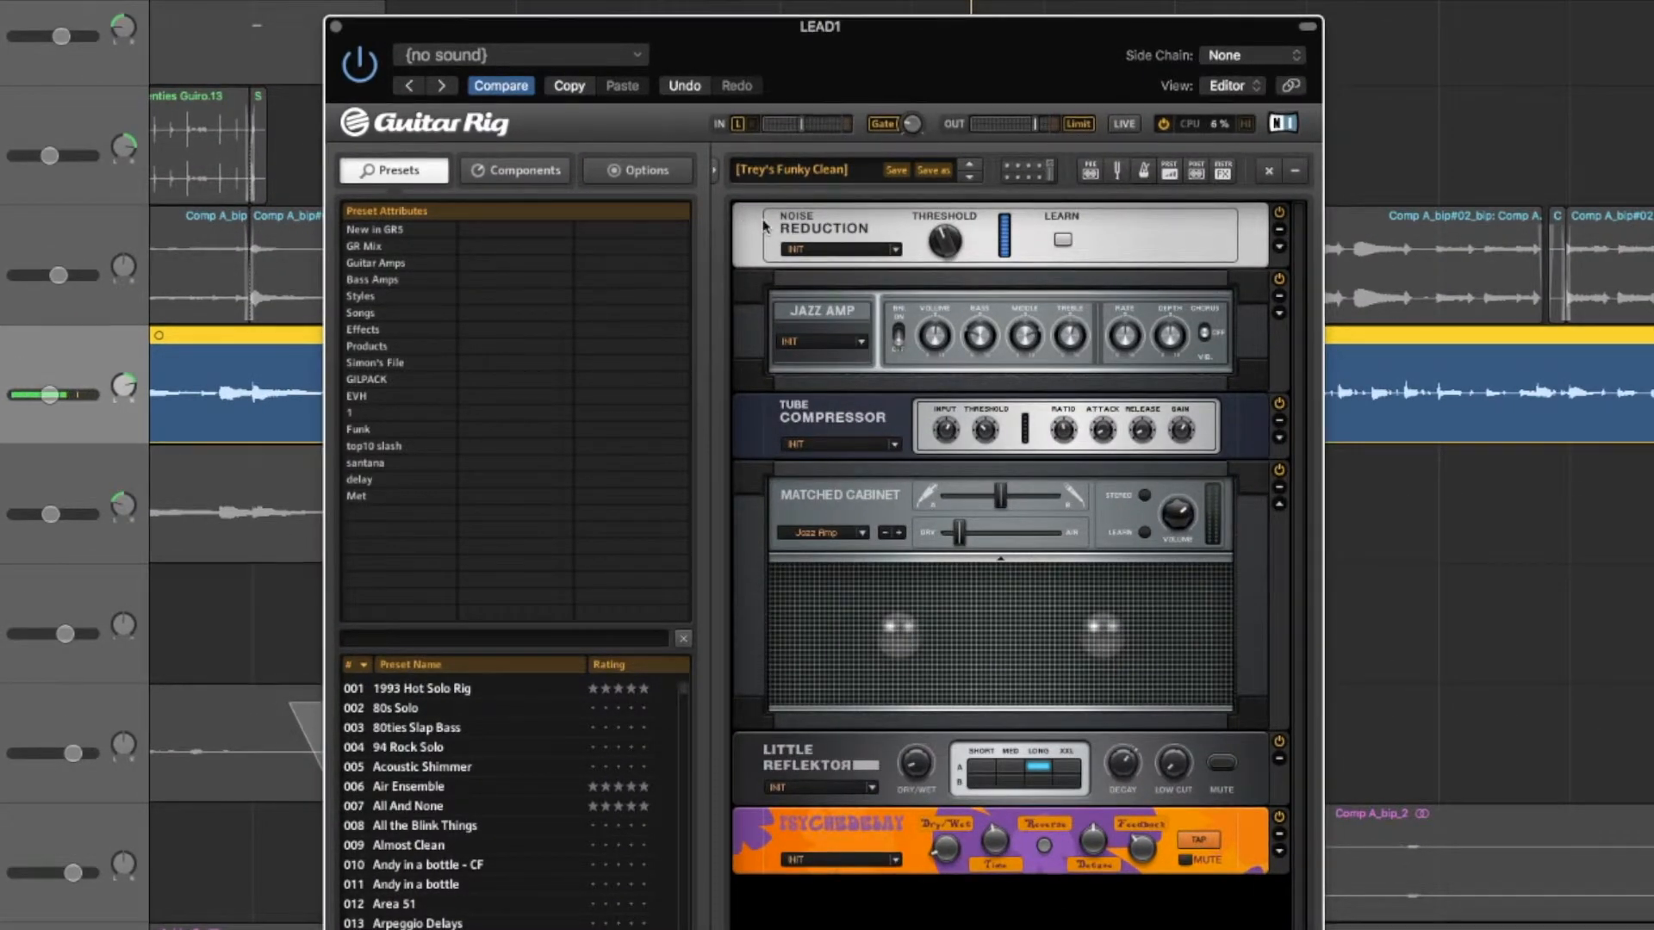
Select the Jazz Amp module in the rack, show the components library and examine the amp's tone controls
{"action": "left_click", "coordinate": [762, 227]}
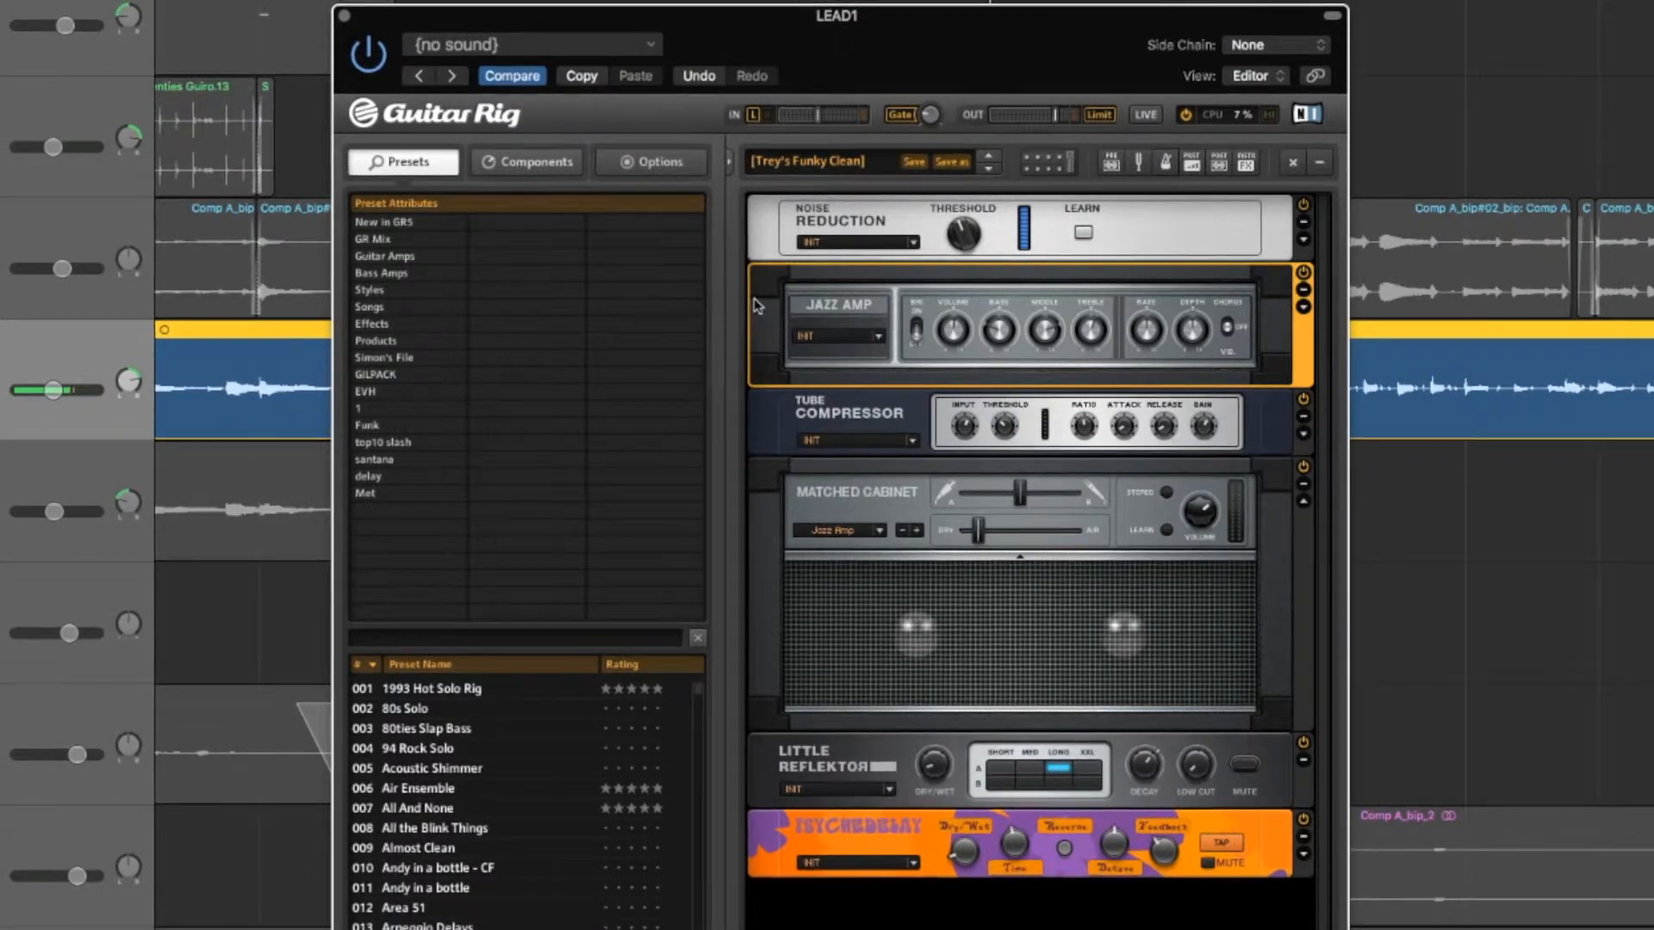
{"action": "left_click", "coordinate": [528, 162]}
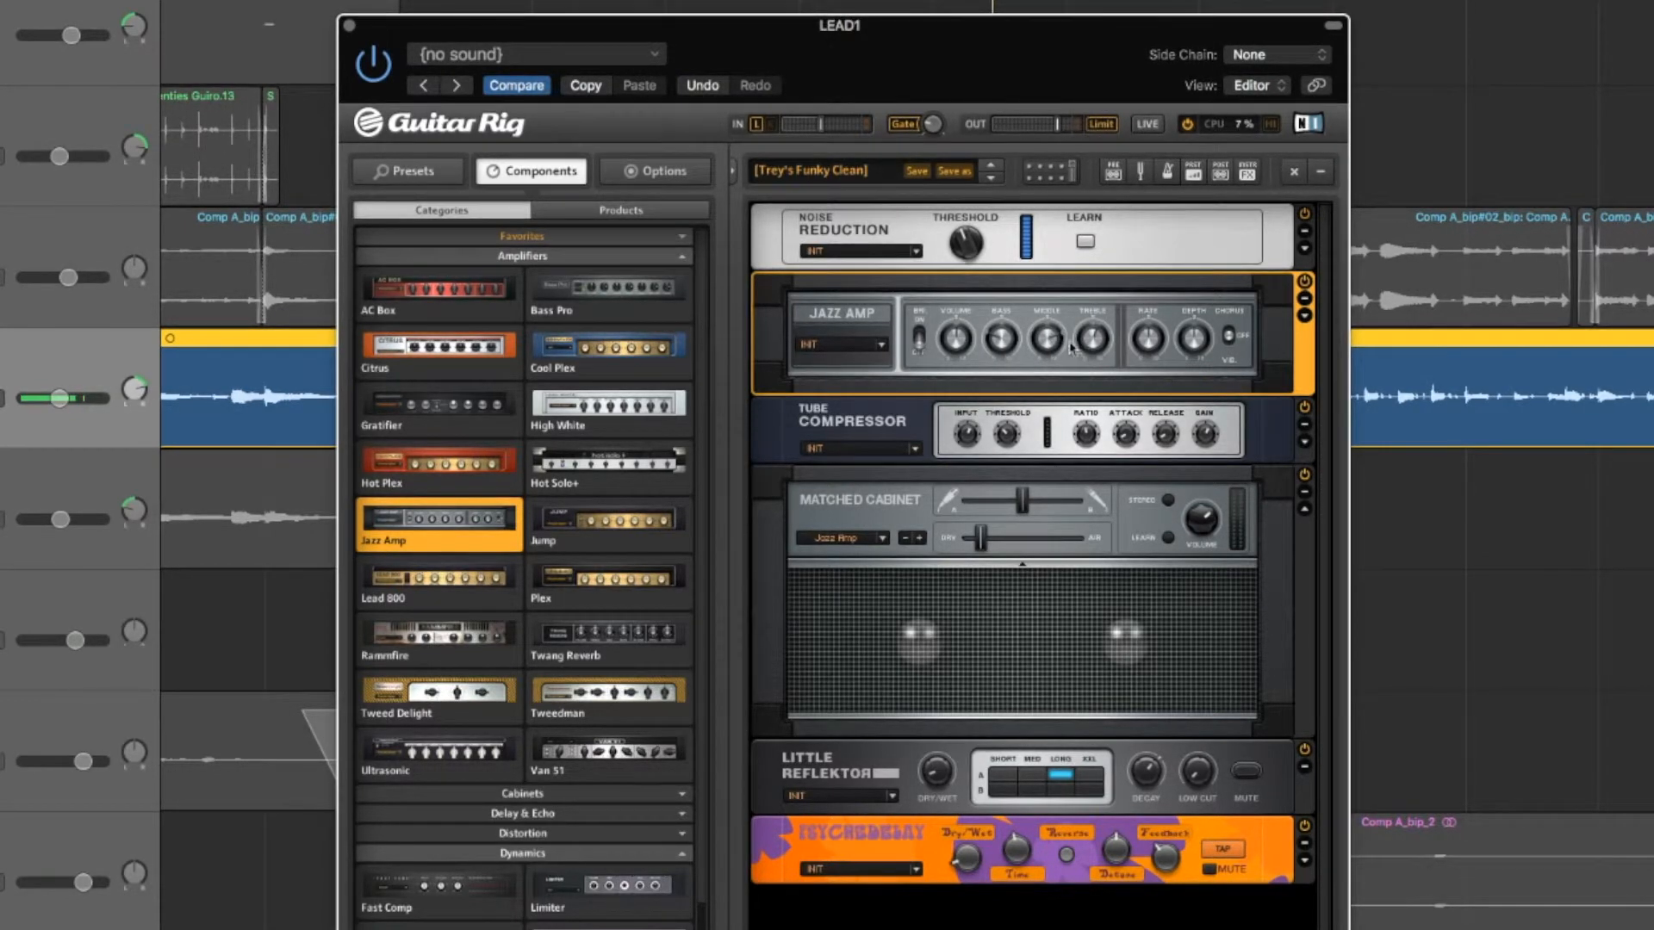
{"action": "left_click_drag", "start_coordinate": [1063, 338], "coordinate": [1060, 346]}
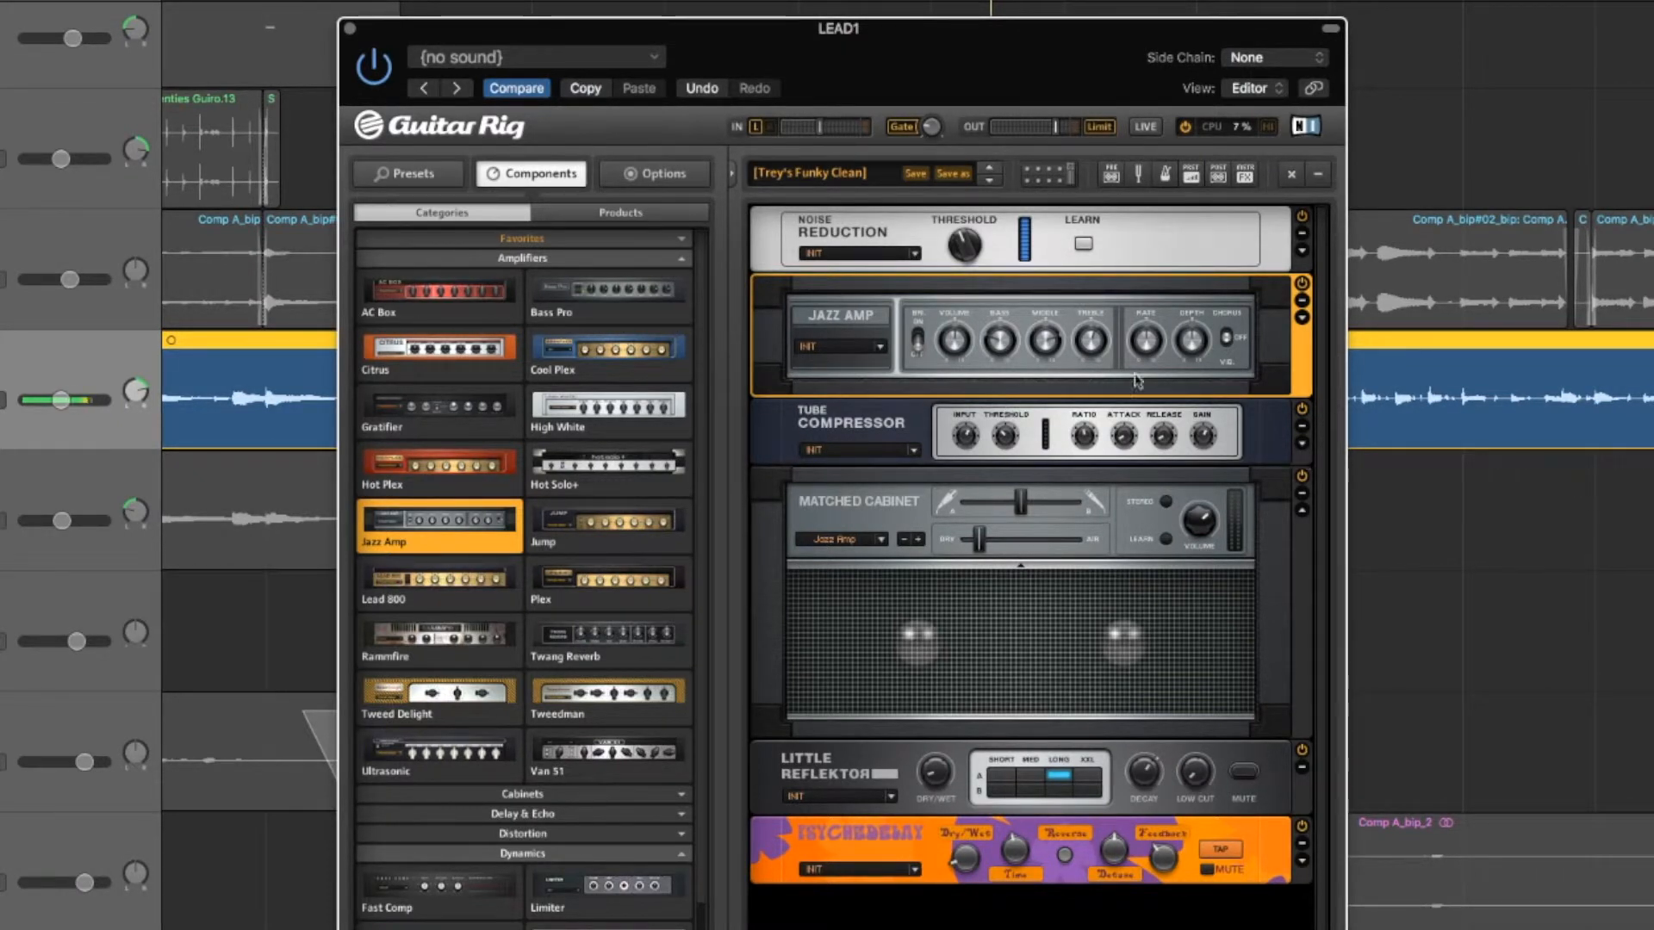
Select the Tube Compressor to examine its controls, and collapse the Dynamics and Amplifiers categories in the components library
{"action": "left_click", "coordinate": [874, 423]}
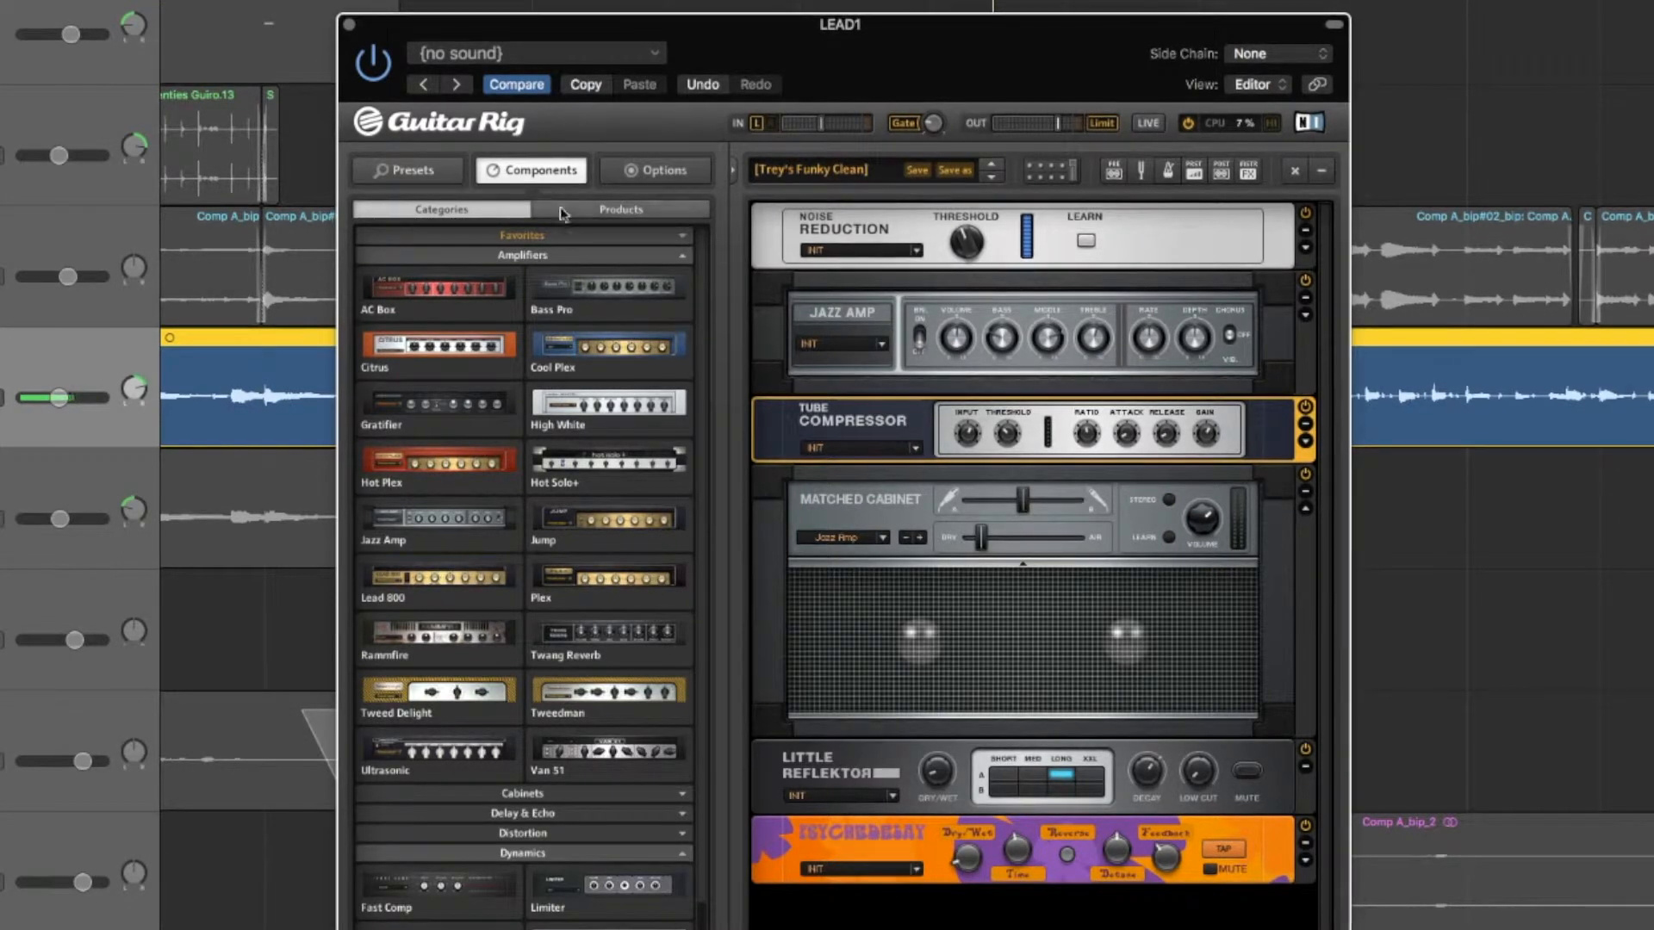
{"action": "left_click", "coordinate": [587, 854]}
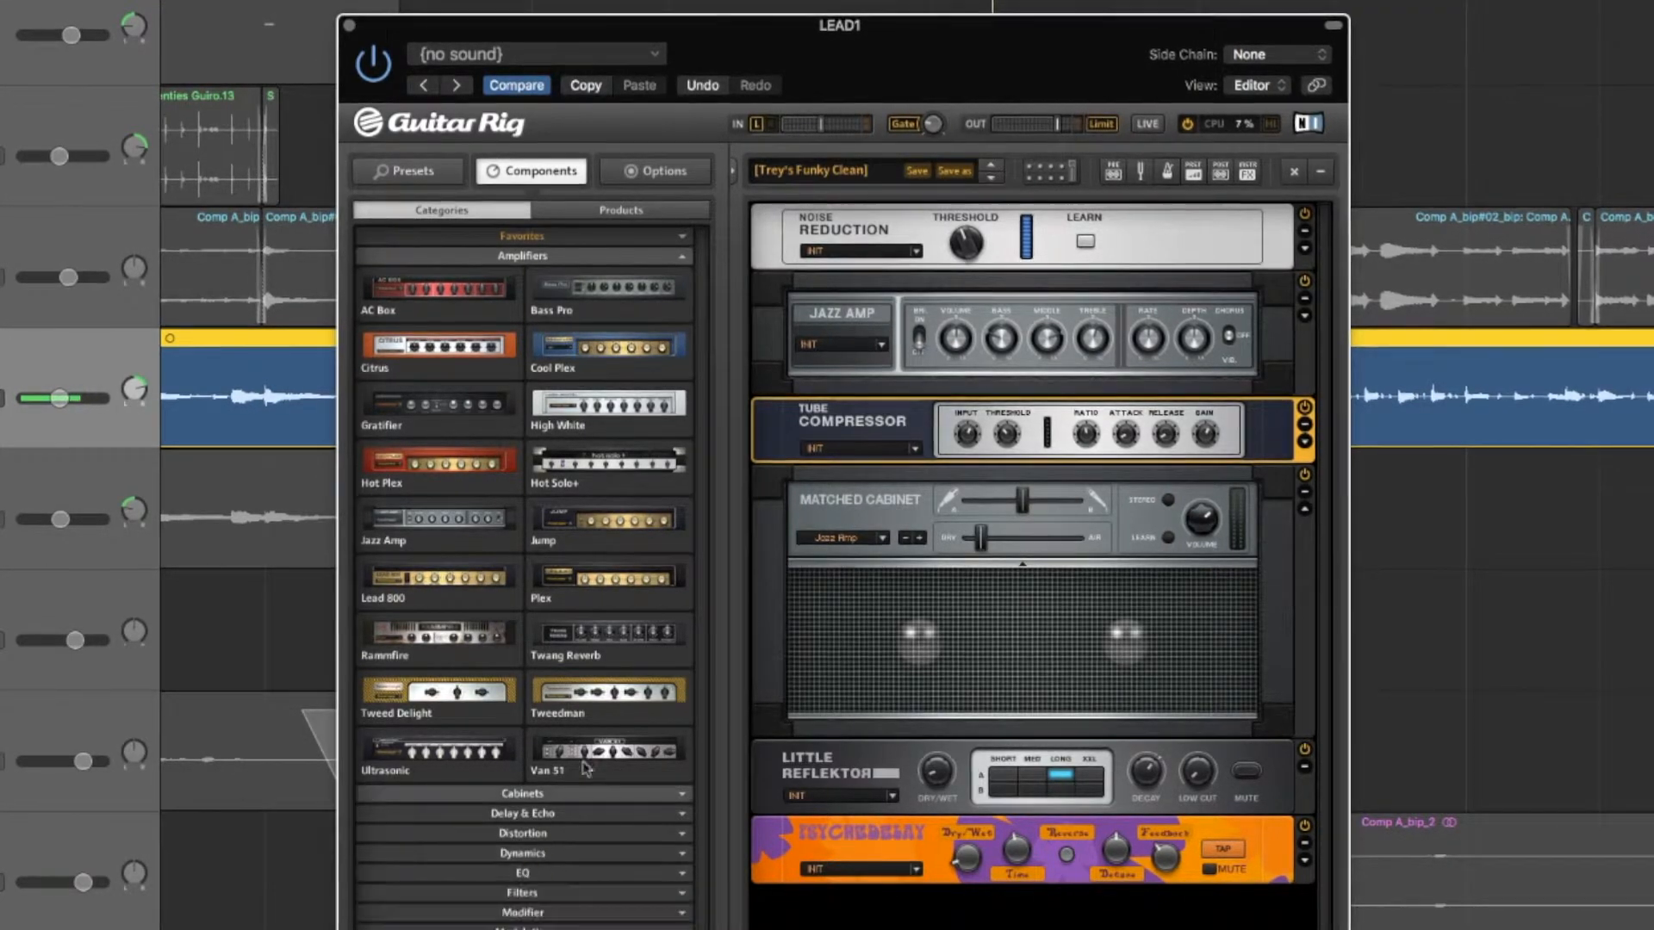
{"action": "left_click", "coordinate": [568, 256]}
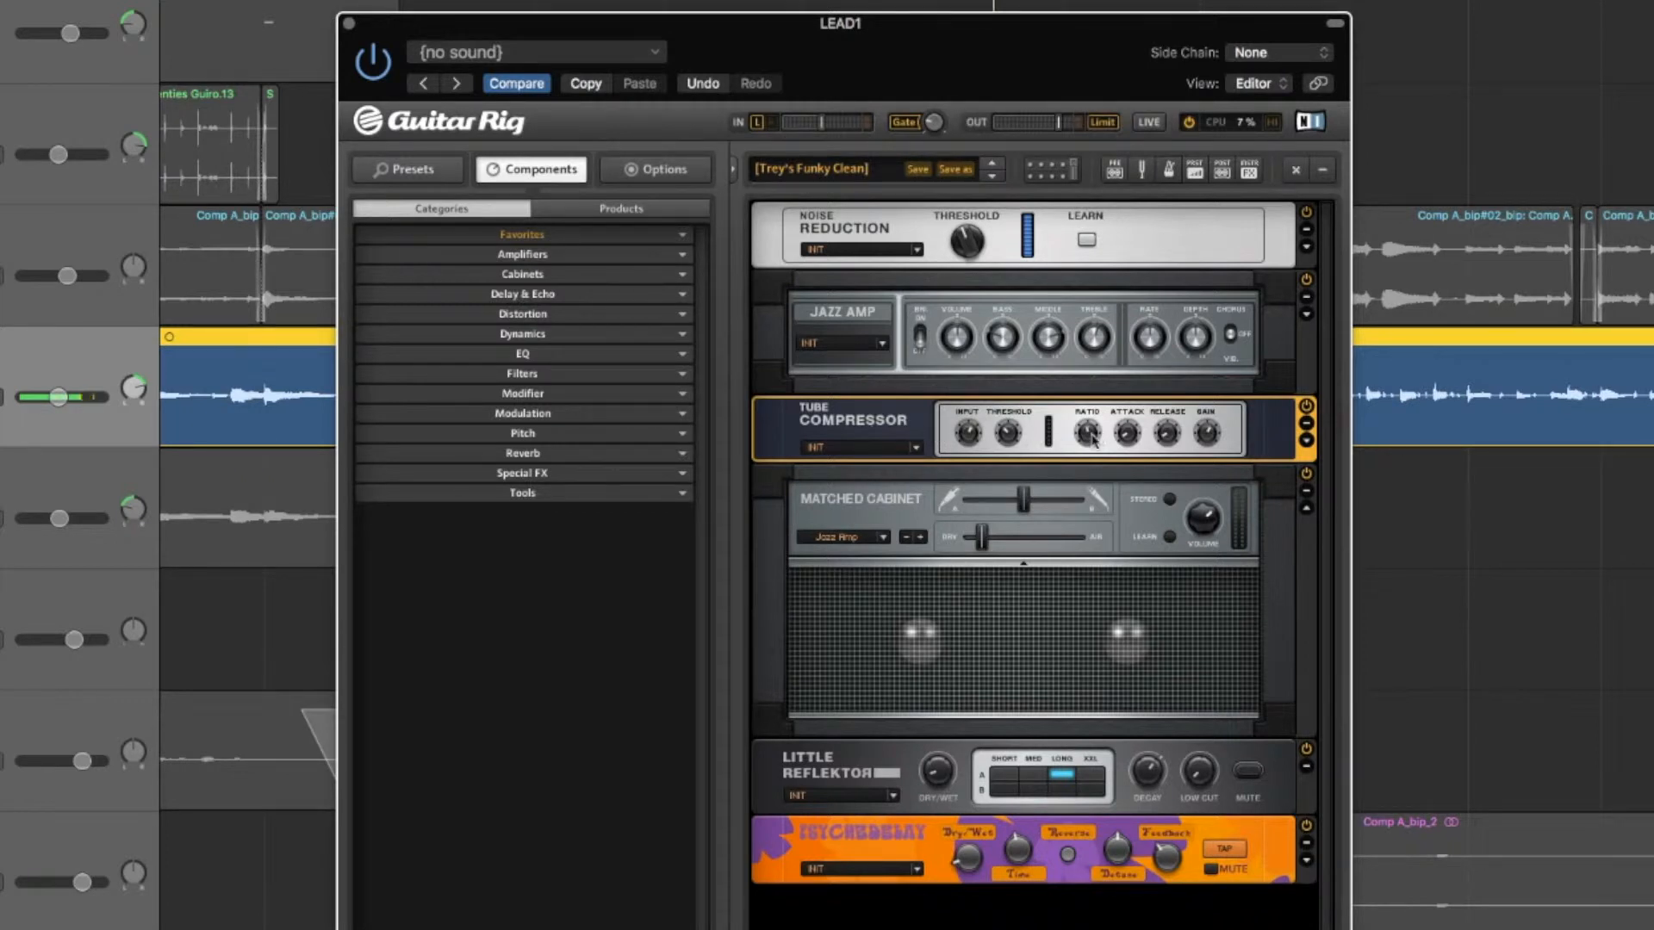
{"action": "mouse_move", "coordinate": [1092, 438]}
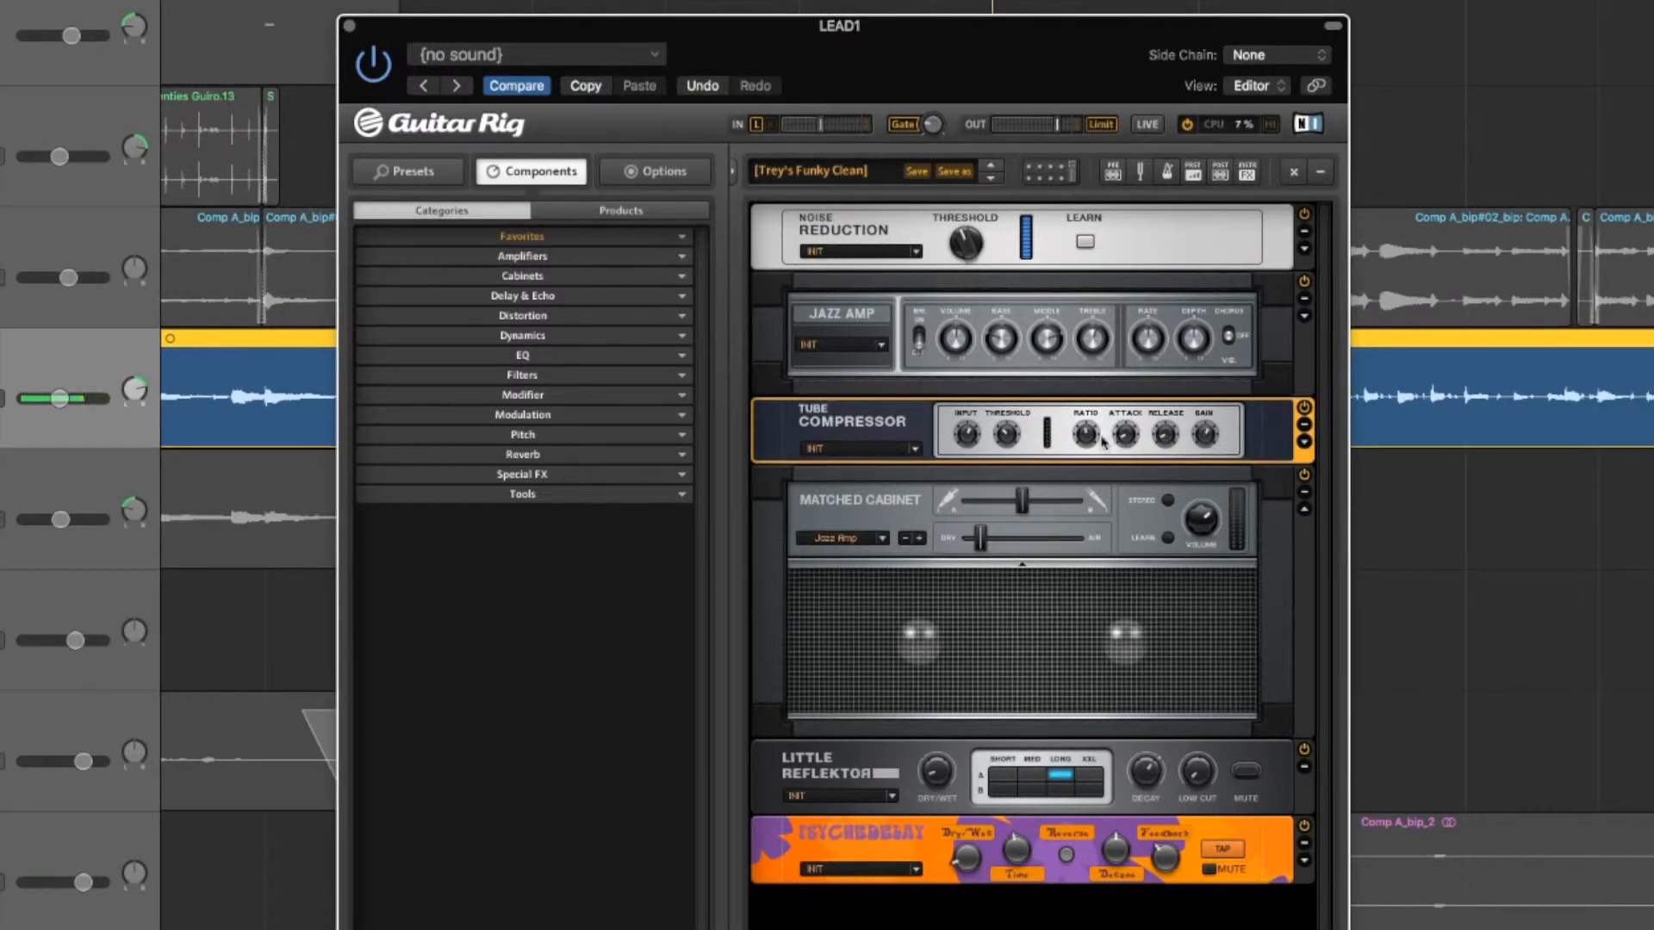
Audition the rig with modules such as the Little Reflektor bypassed, and select the Matched Cabinet to examine it
{"action": "key", "text": "space"}
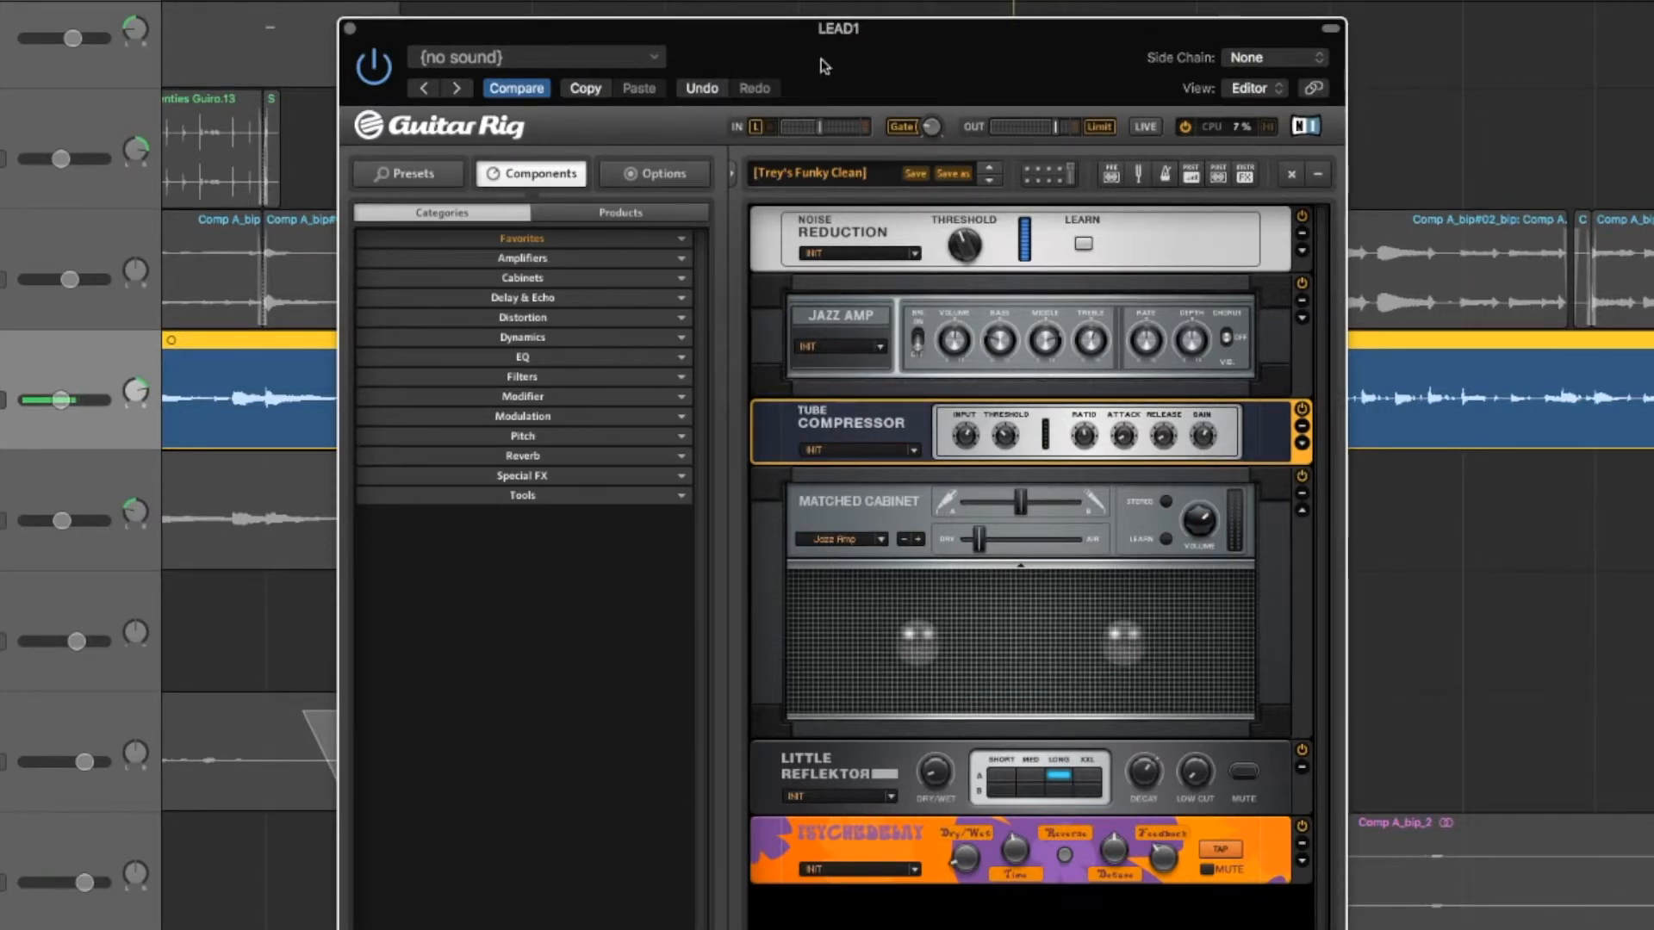
{"action": "left_click_drag", "start_coordinate": [824, 67], "coordinate": [1051, 62]}
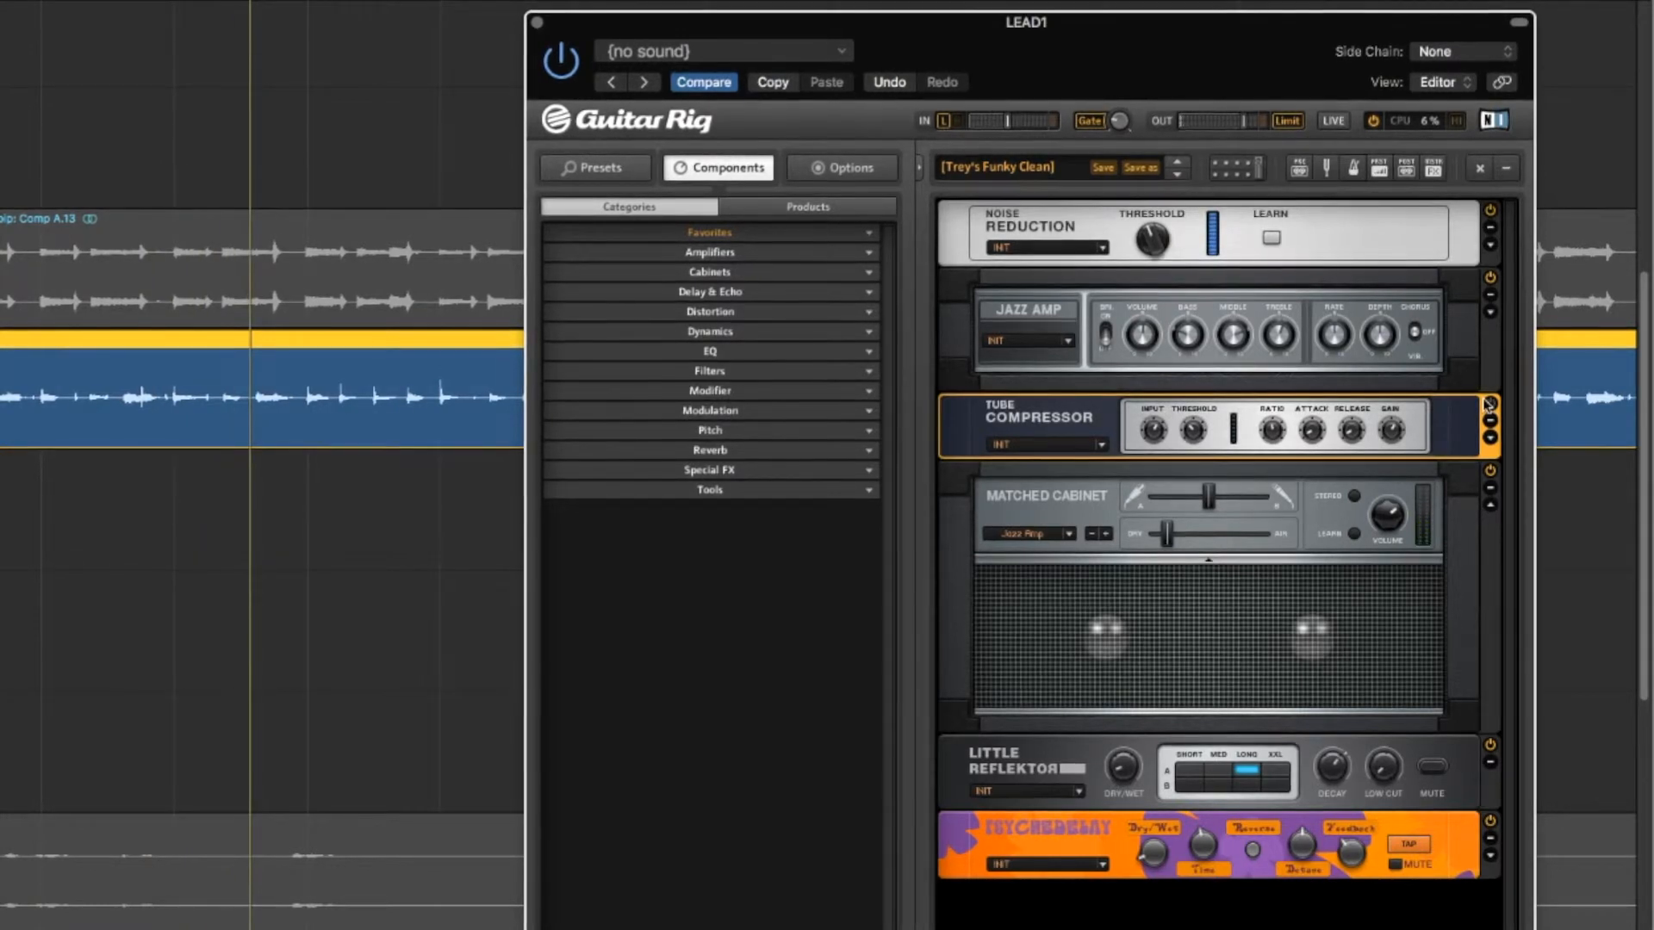
{"action": "left_click", "coordinate": [1491, 746]}
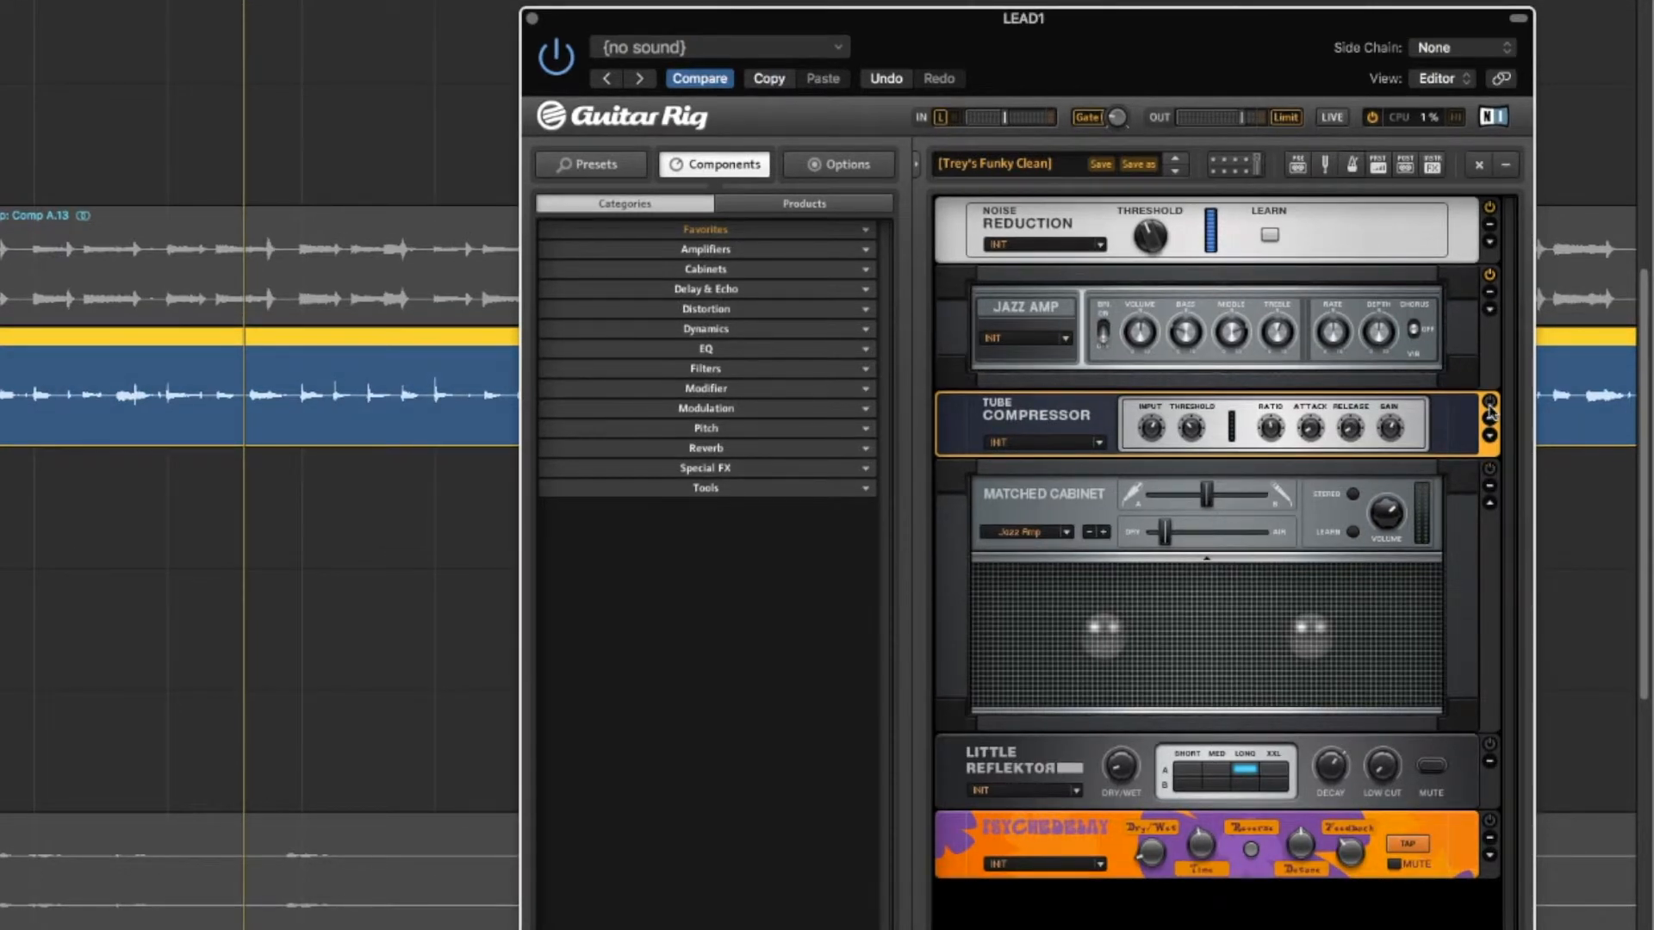
{"action": "key", "text": "space"}
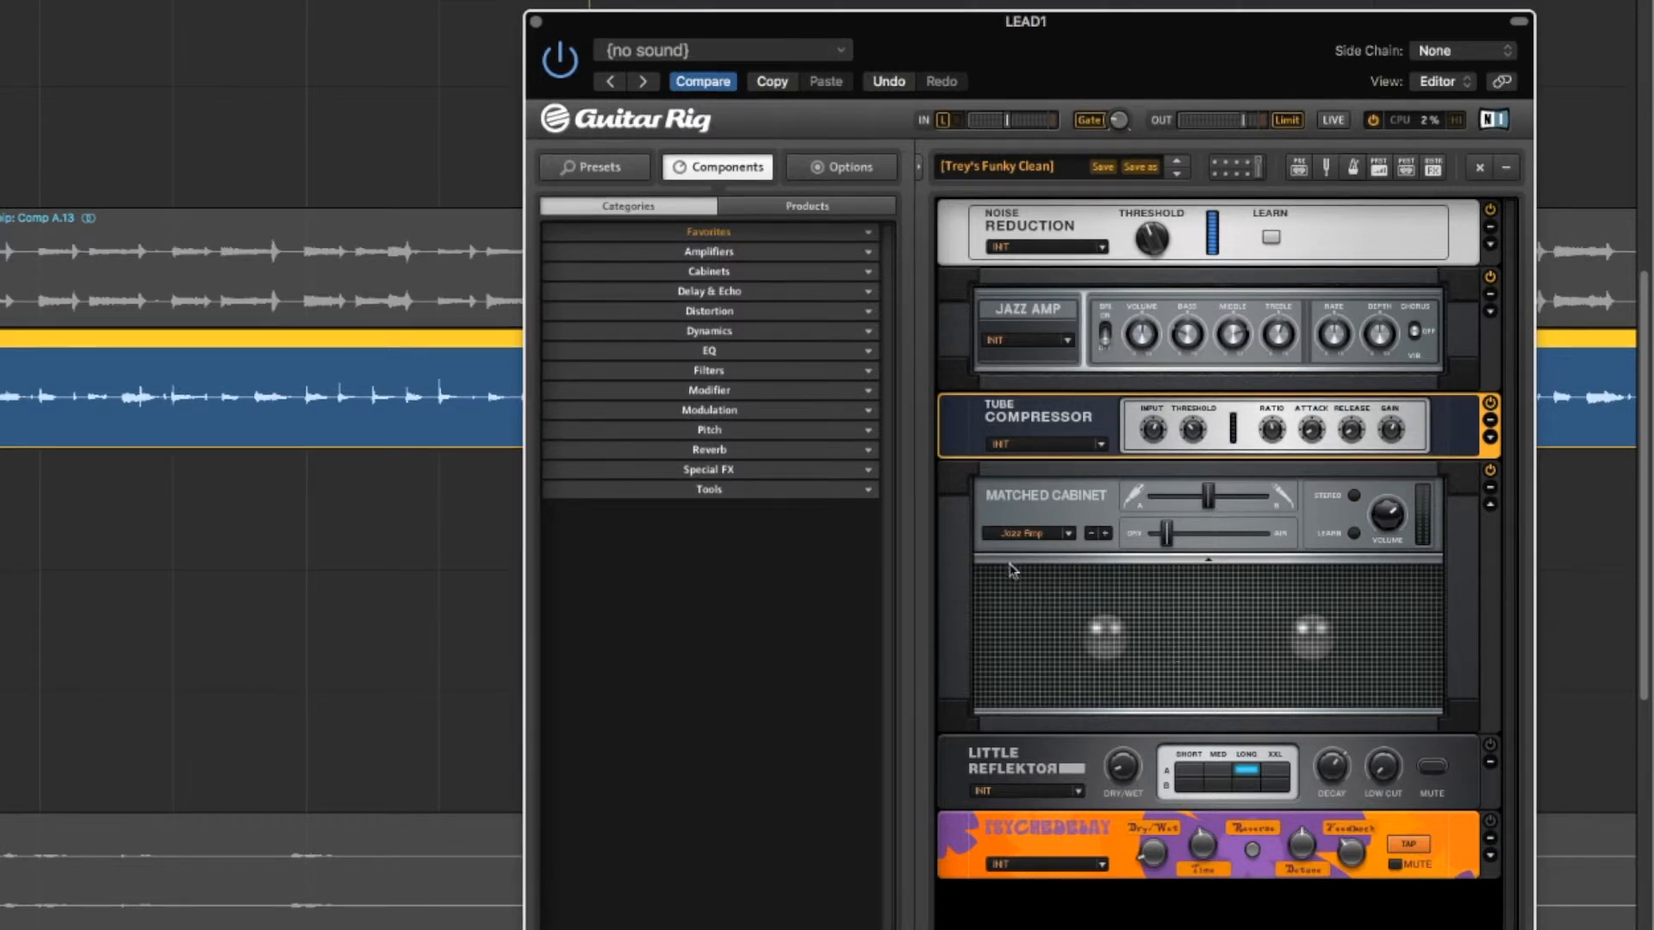
{"action": "left_click", "coordinate": [974, 538]}
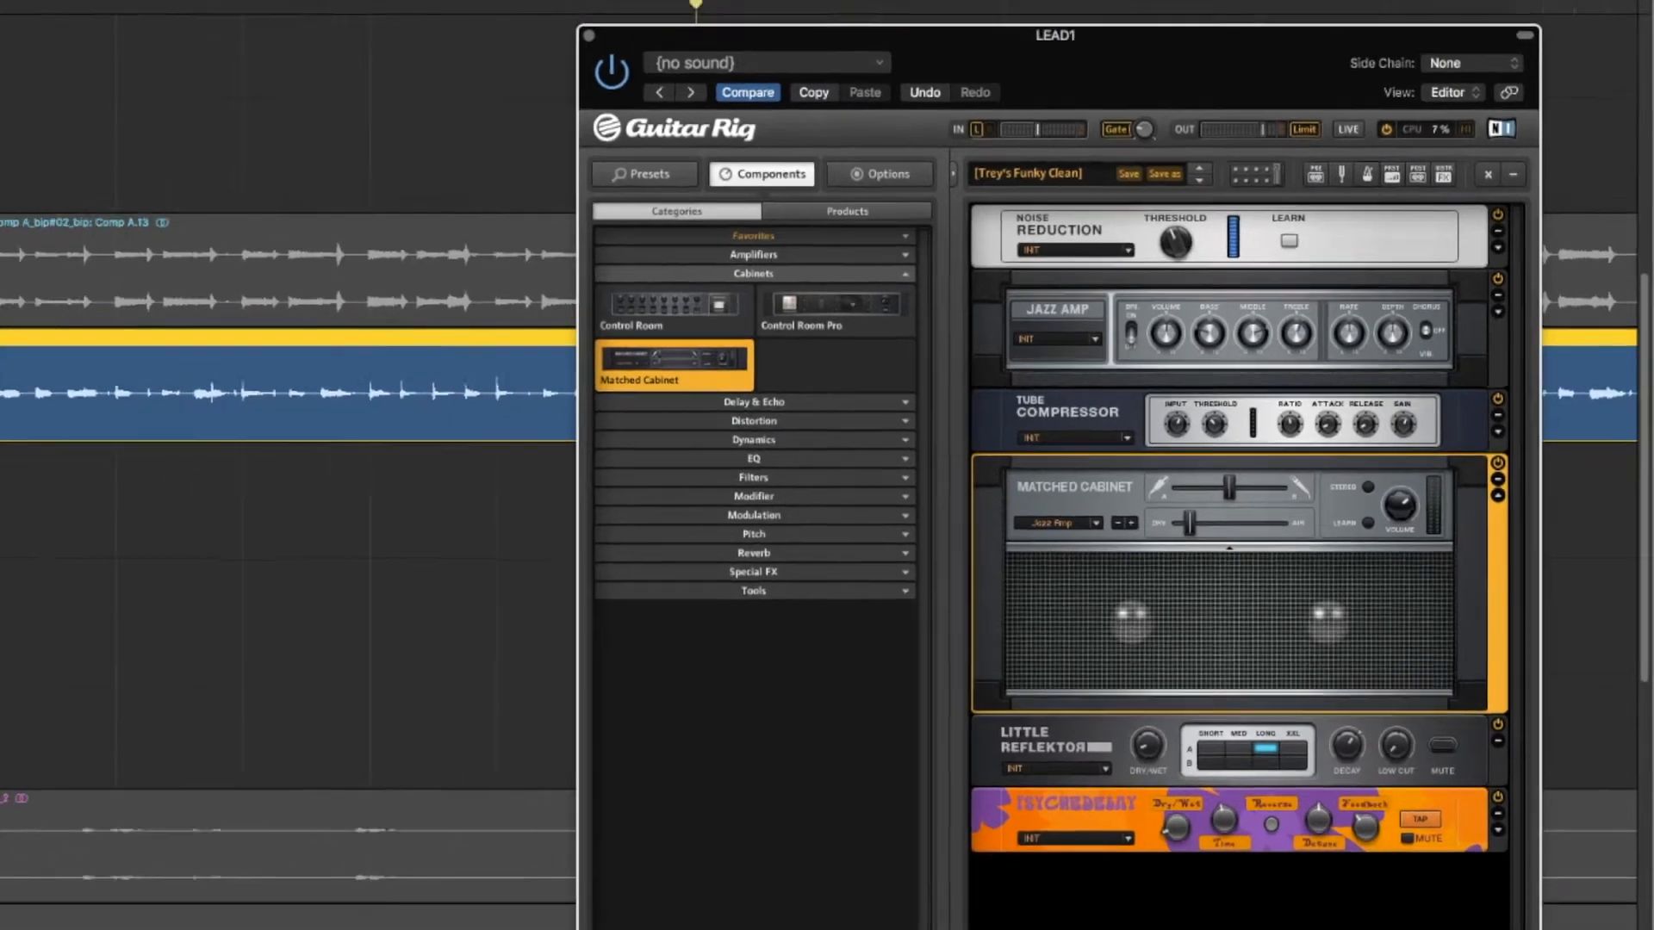
Open the LEAD1 track's Channel EQ beside Guitar Rig and toggle its bypass, leaving the EQ bypassed
{"action": "left_click", "coordinate": [36, 653]}
{"action": "left_click_drag", "start_coordinate": [404, 43], "coordinate": [655, 372]}
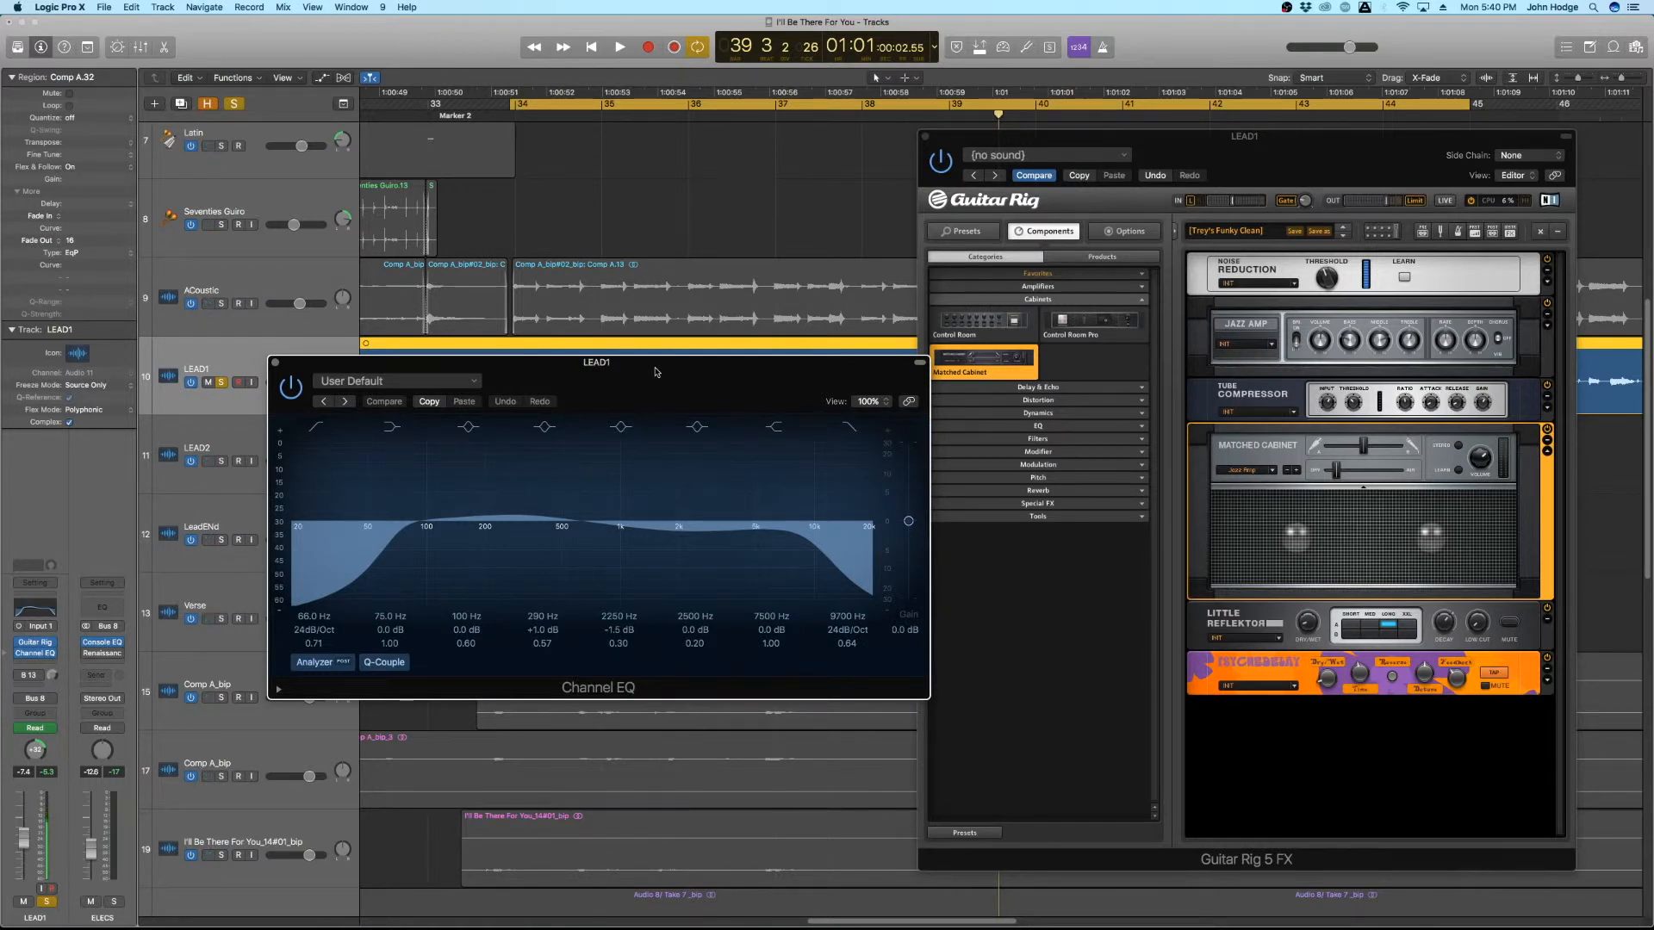
{"action": "left_click", "coordinate": [291, 387]}
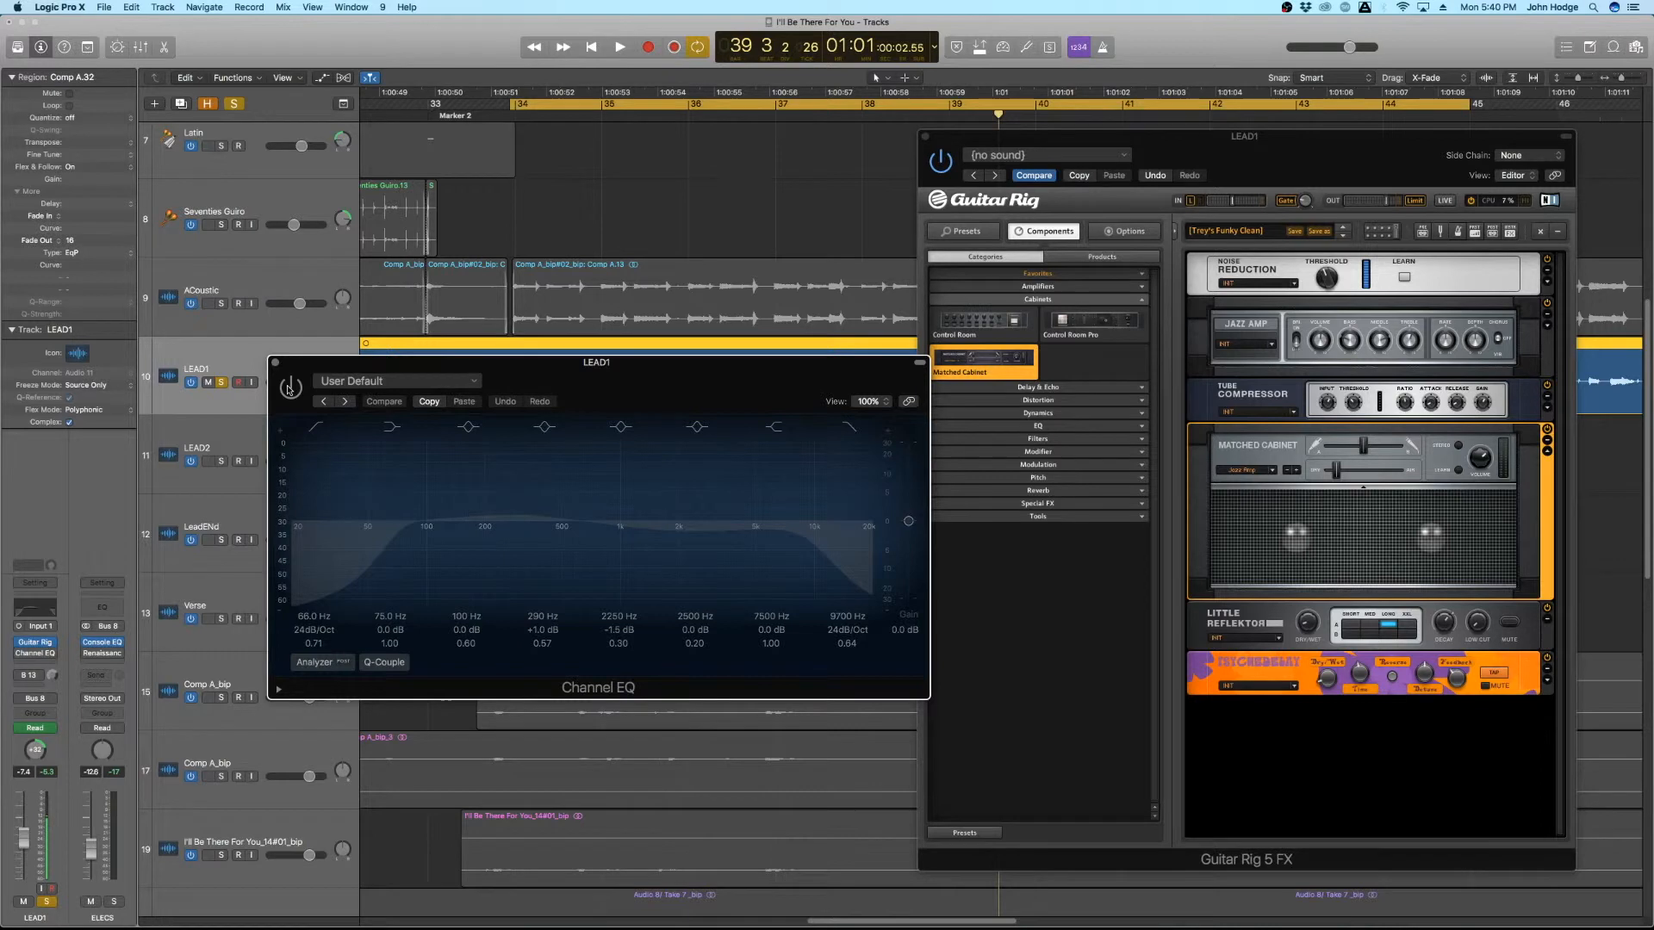
{"action": "left_click", "coordinate": [291, 388]}
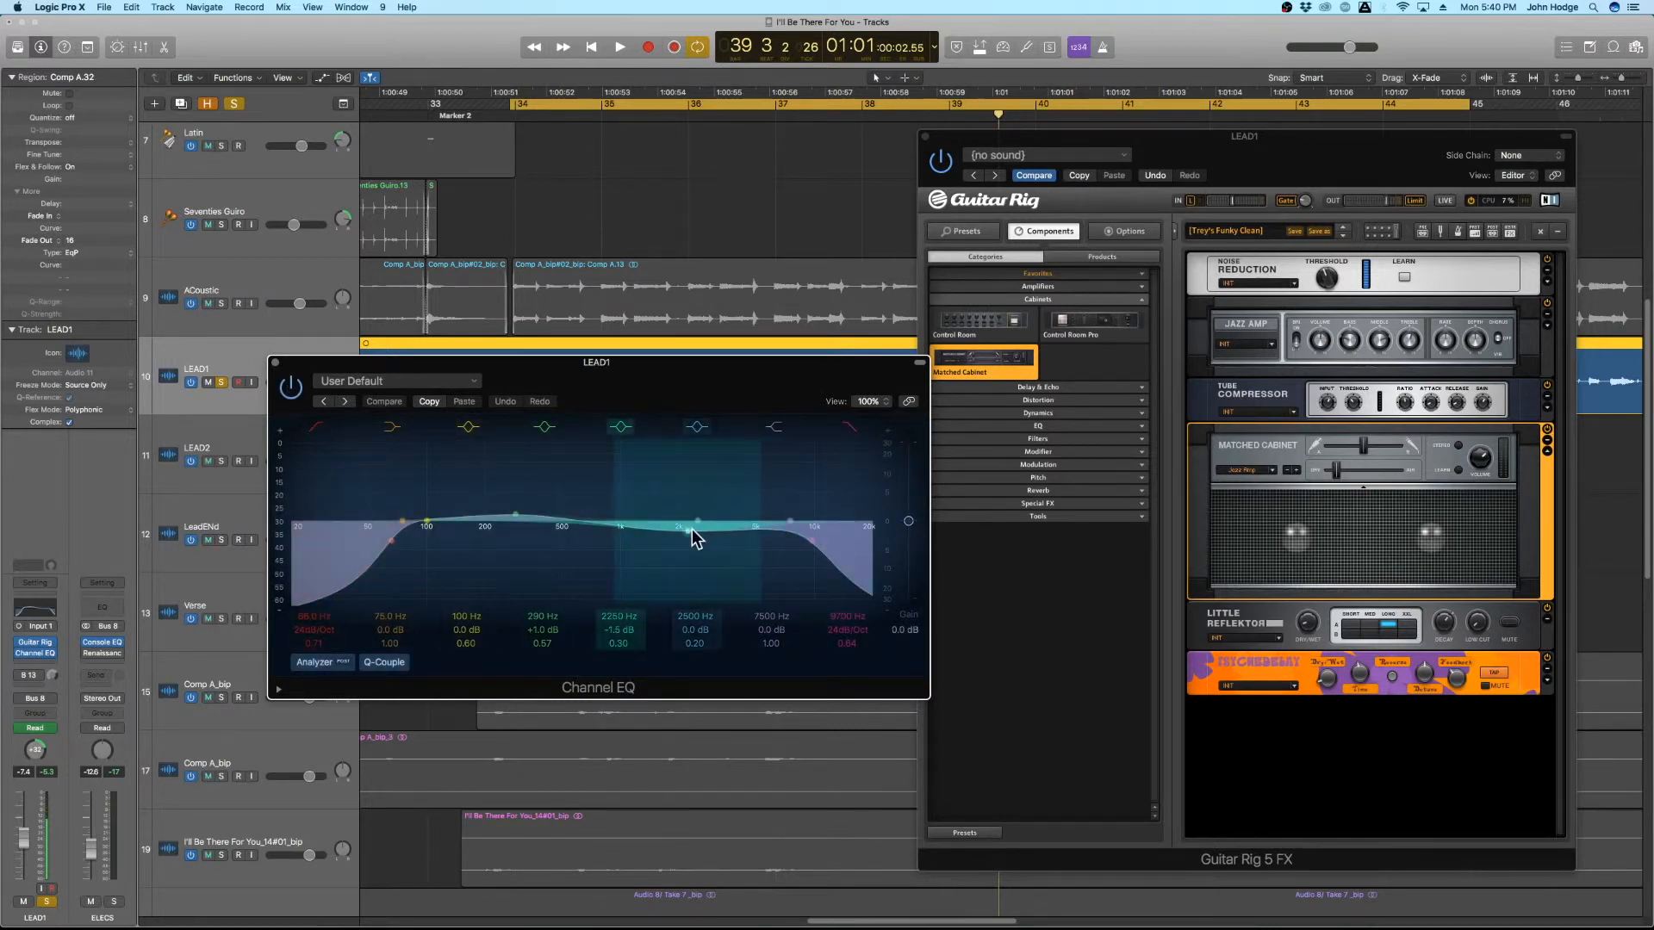
{"action": "left_click", "coordinate": [290, 391]}
{"action": "left_click", "coordinate": [289, 391]}
{"action": "left_click", "coordinate": [288, 392]}
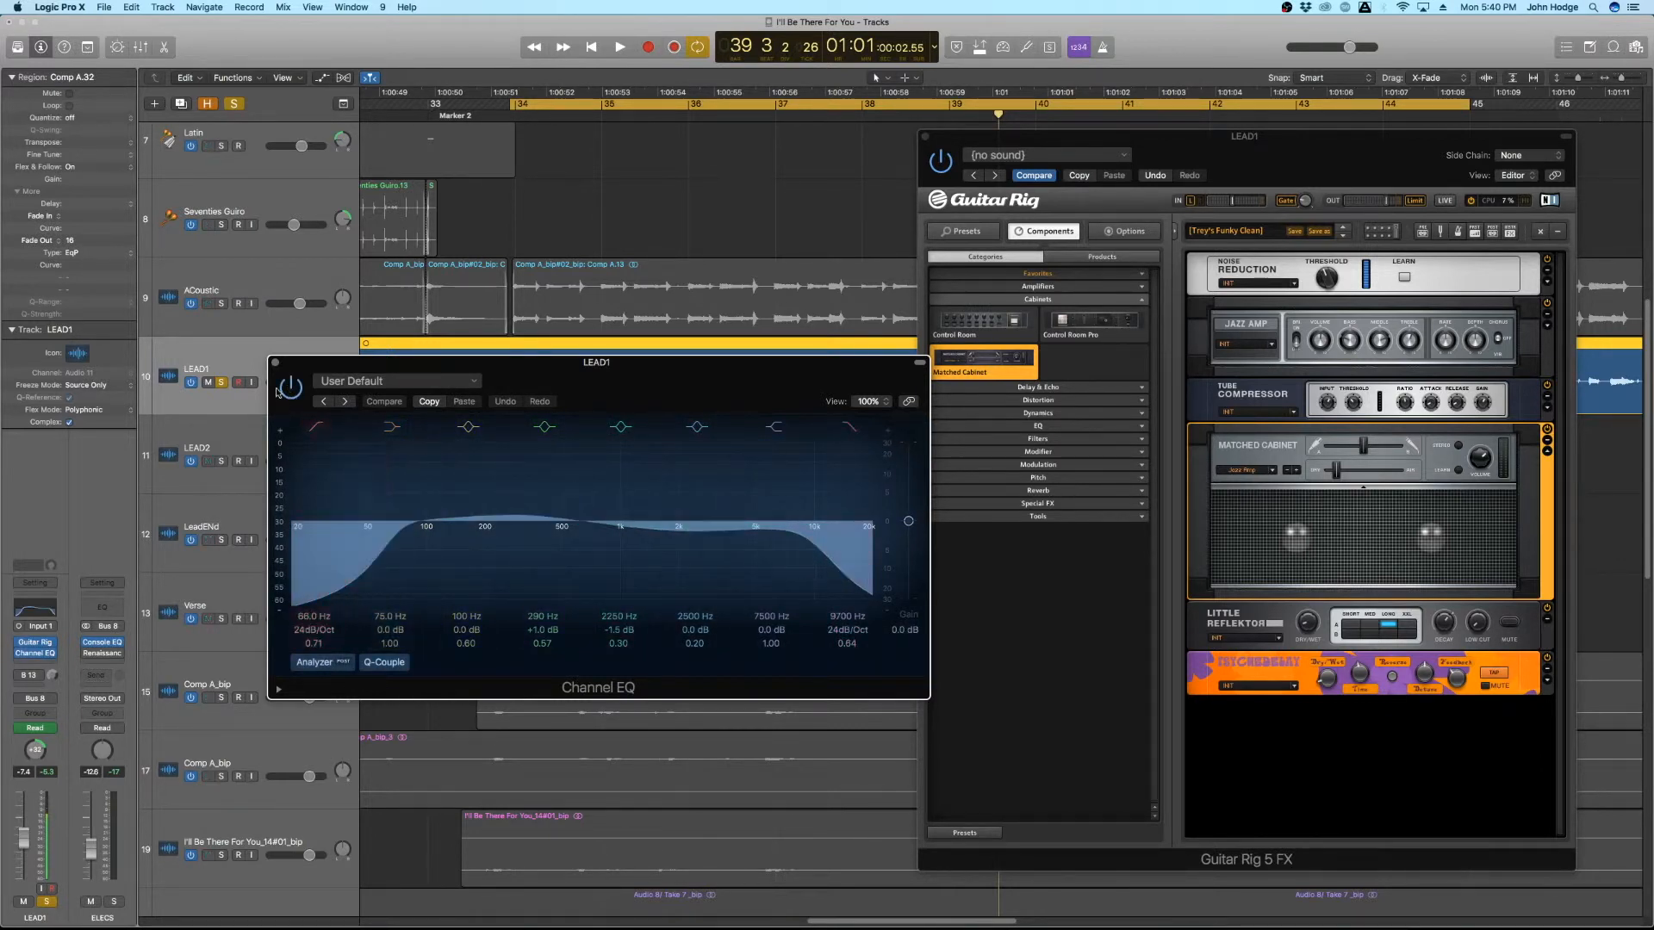
{"action": "left_click", "coordinate": [290, 389]}
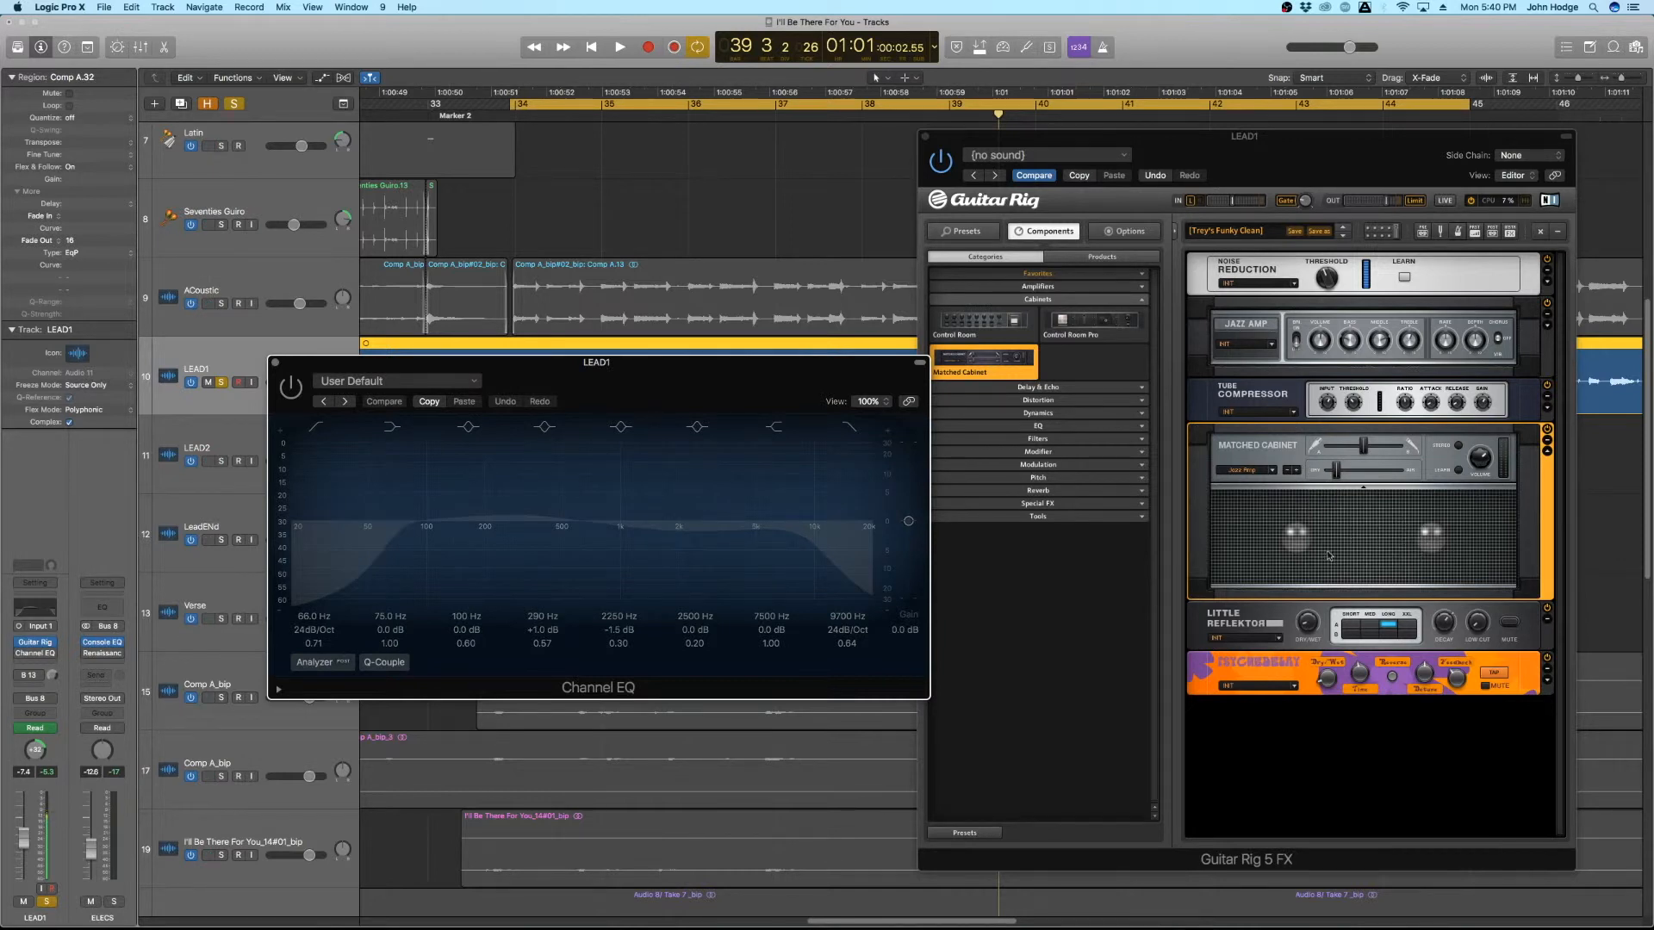
Compare the soloed LEAD1 track during playback with its Channel EQ bypassed and re-enabled, then close the EQ with it left on
{"action": "key", "text": "space"}
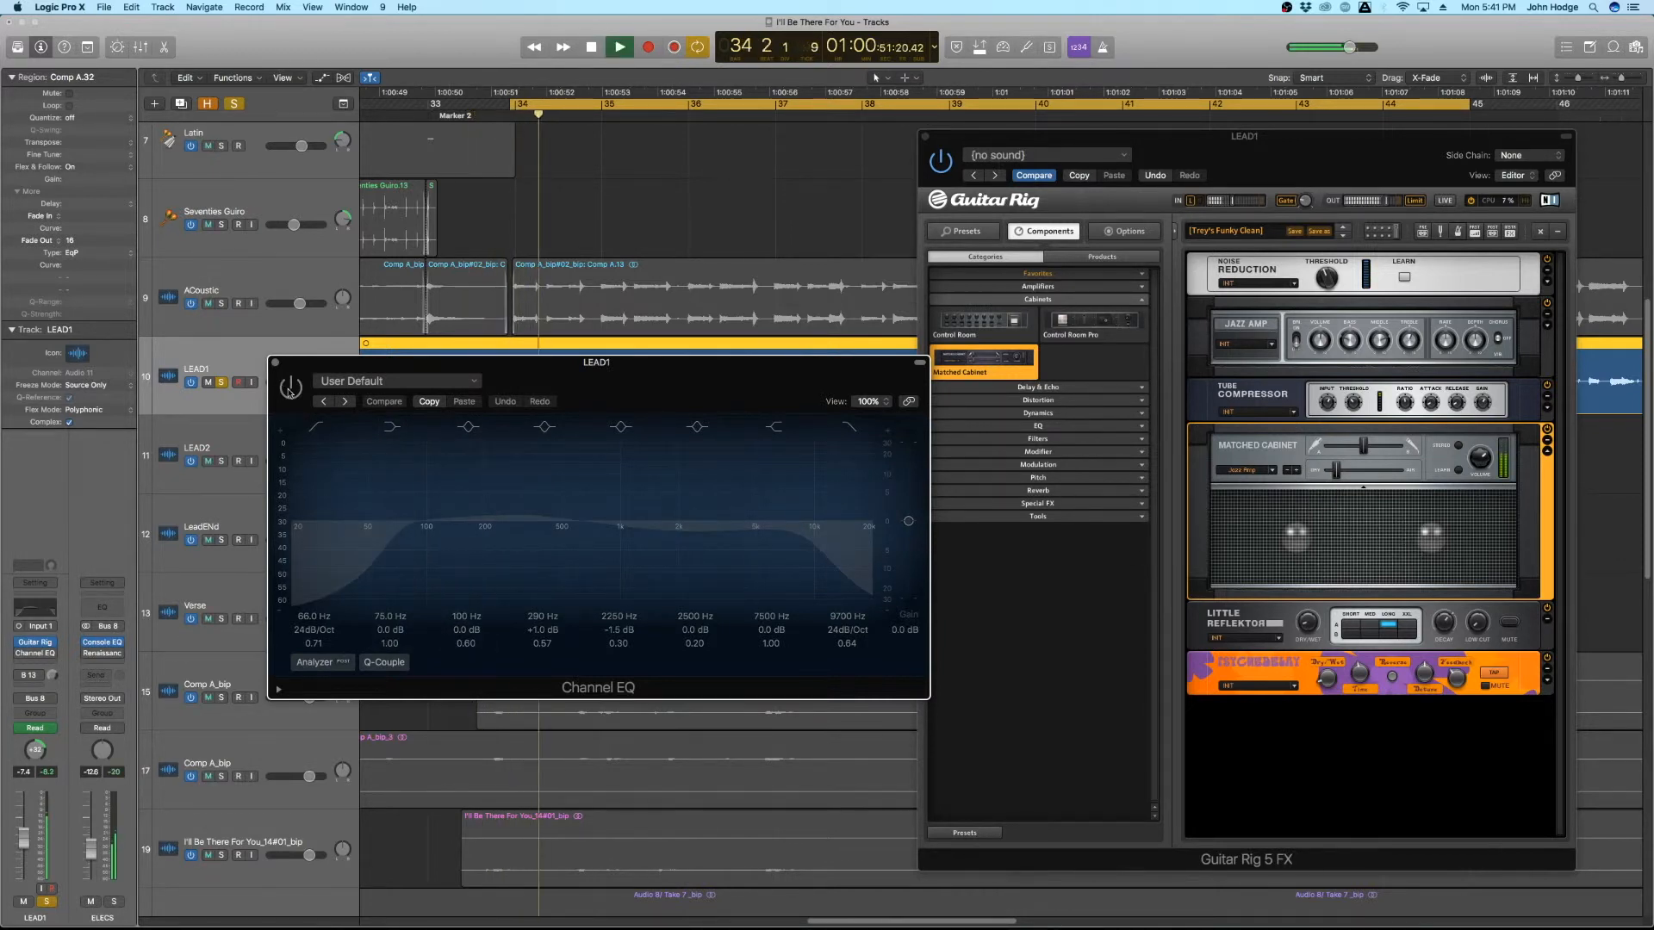
{"action": "key", "text": "space"}
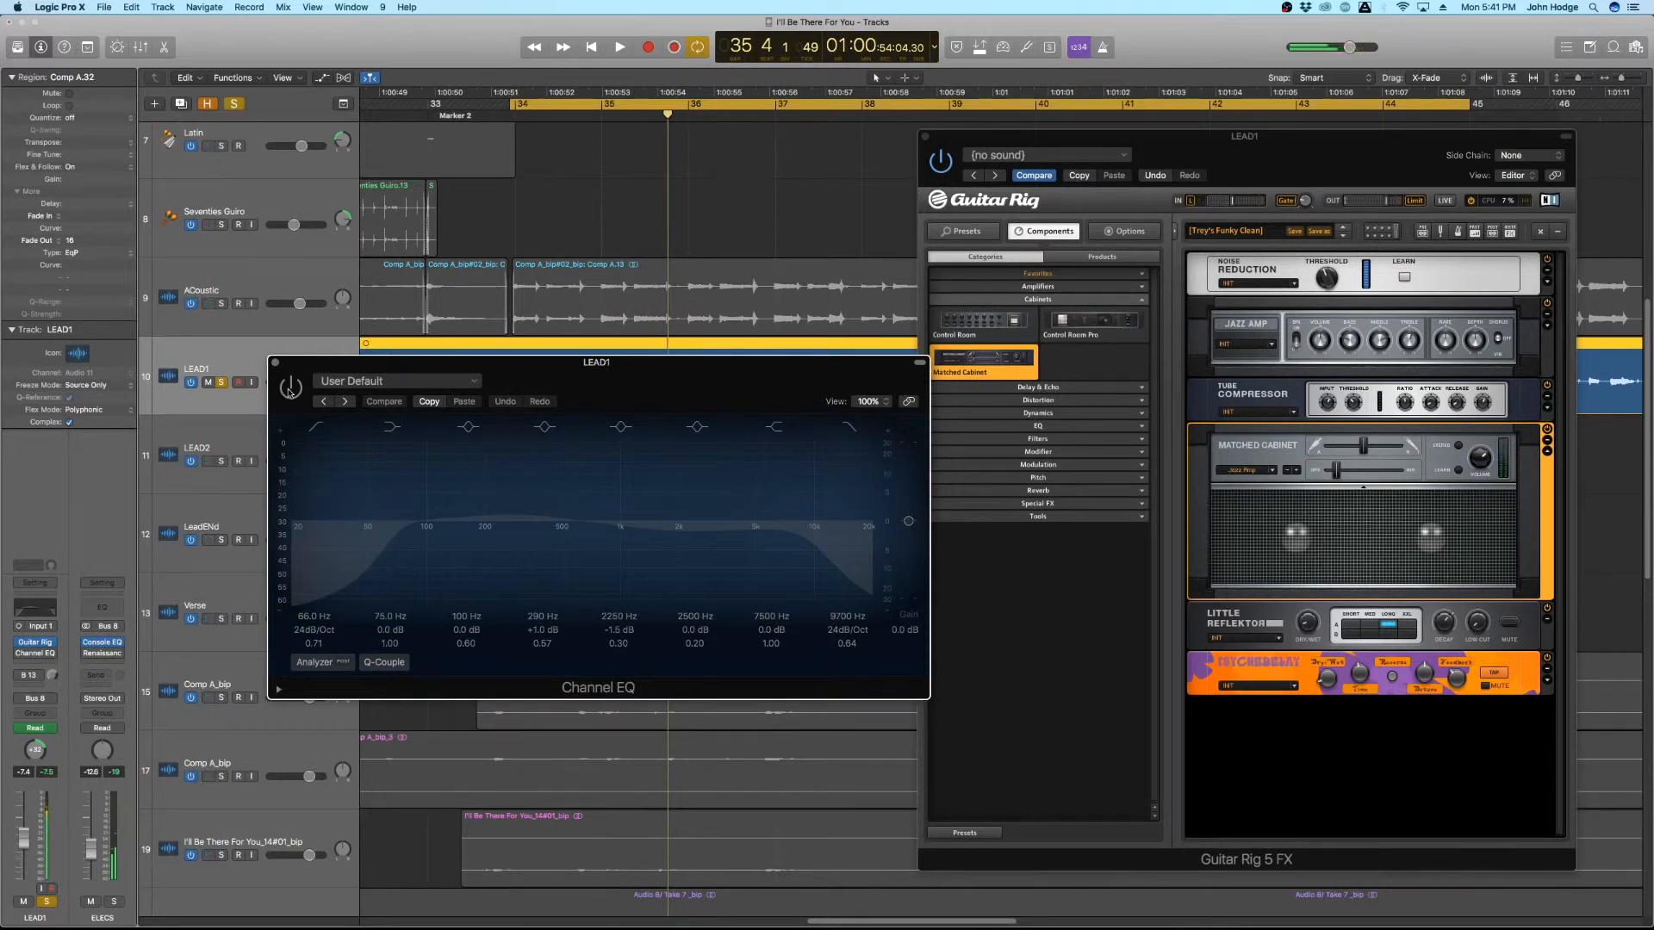
{"action": "key", "text": "space"}
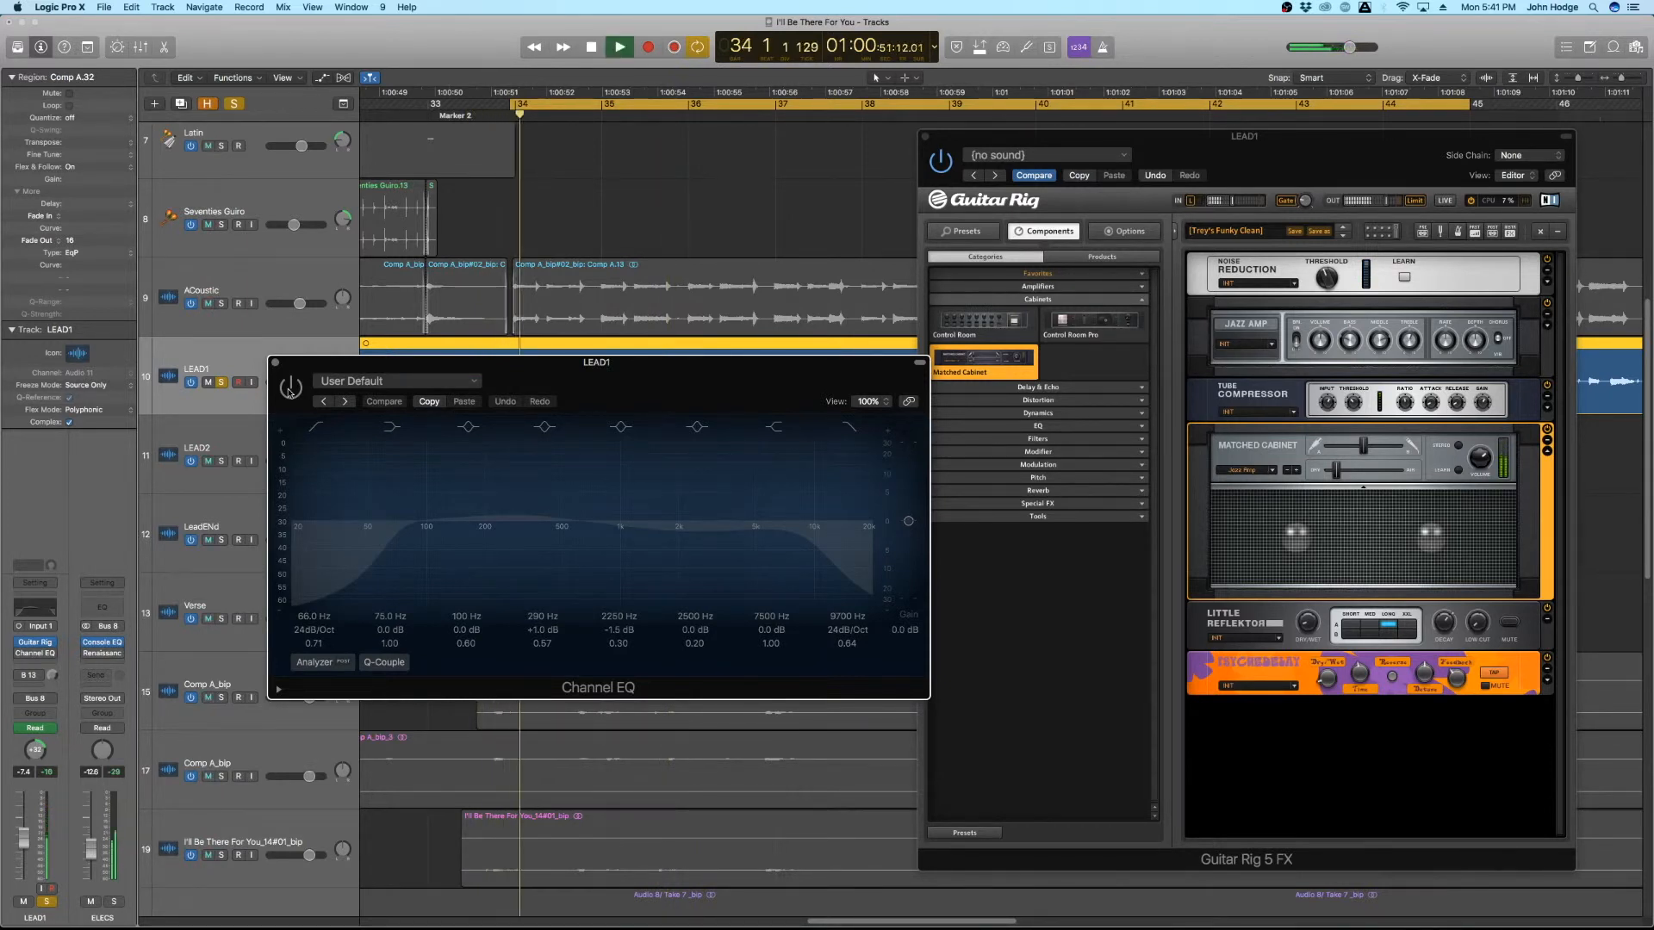
{"action": "left_click", "coordinate": [289, 388]}
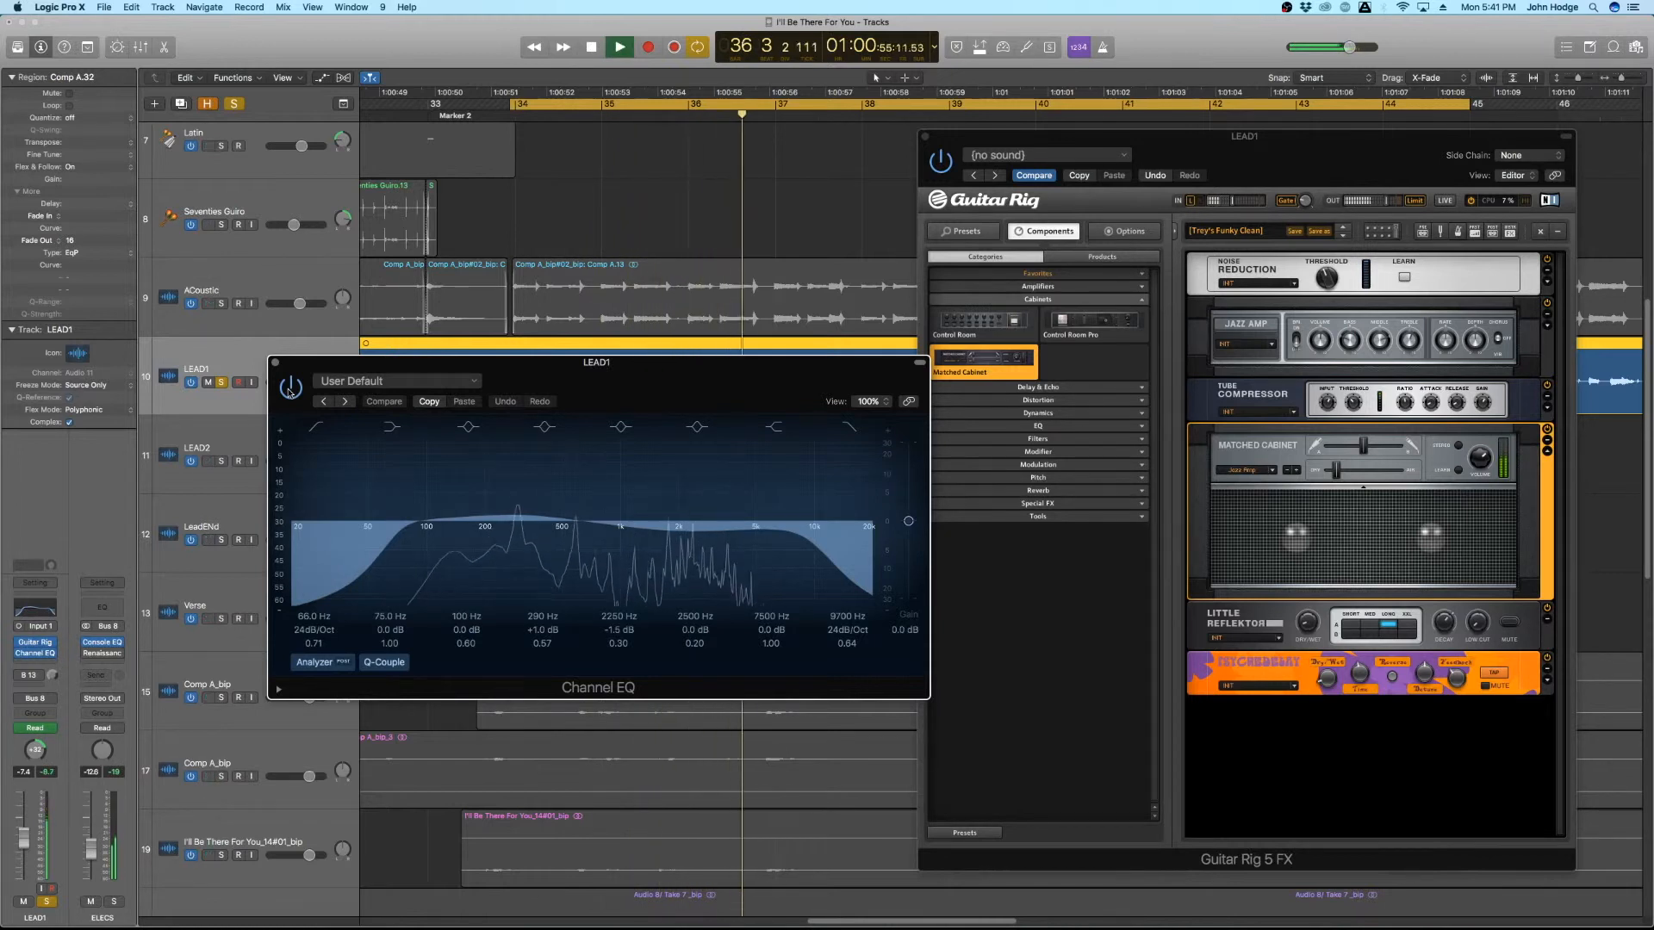
{"action": "key", "text": "space"}
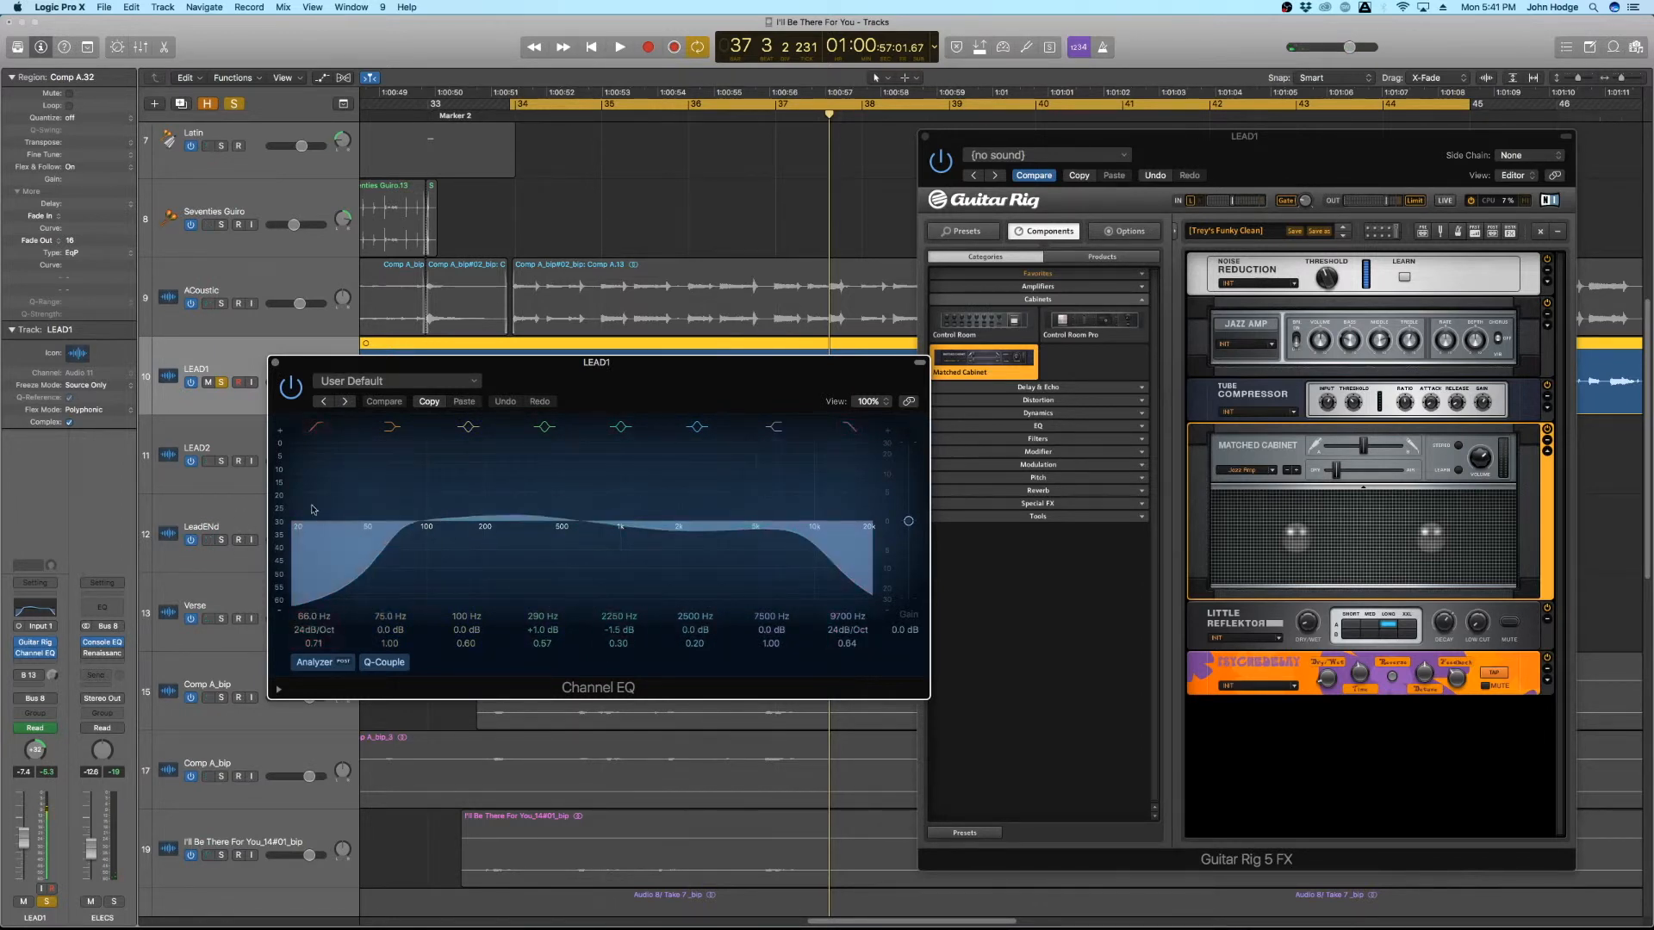
{"action": "left_click", "coordinate": [274, 364]}
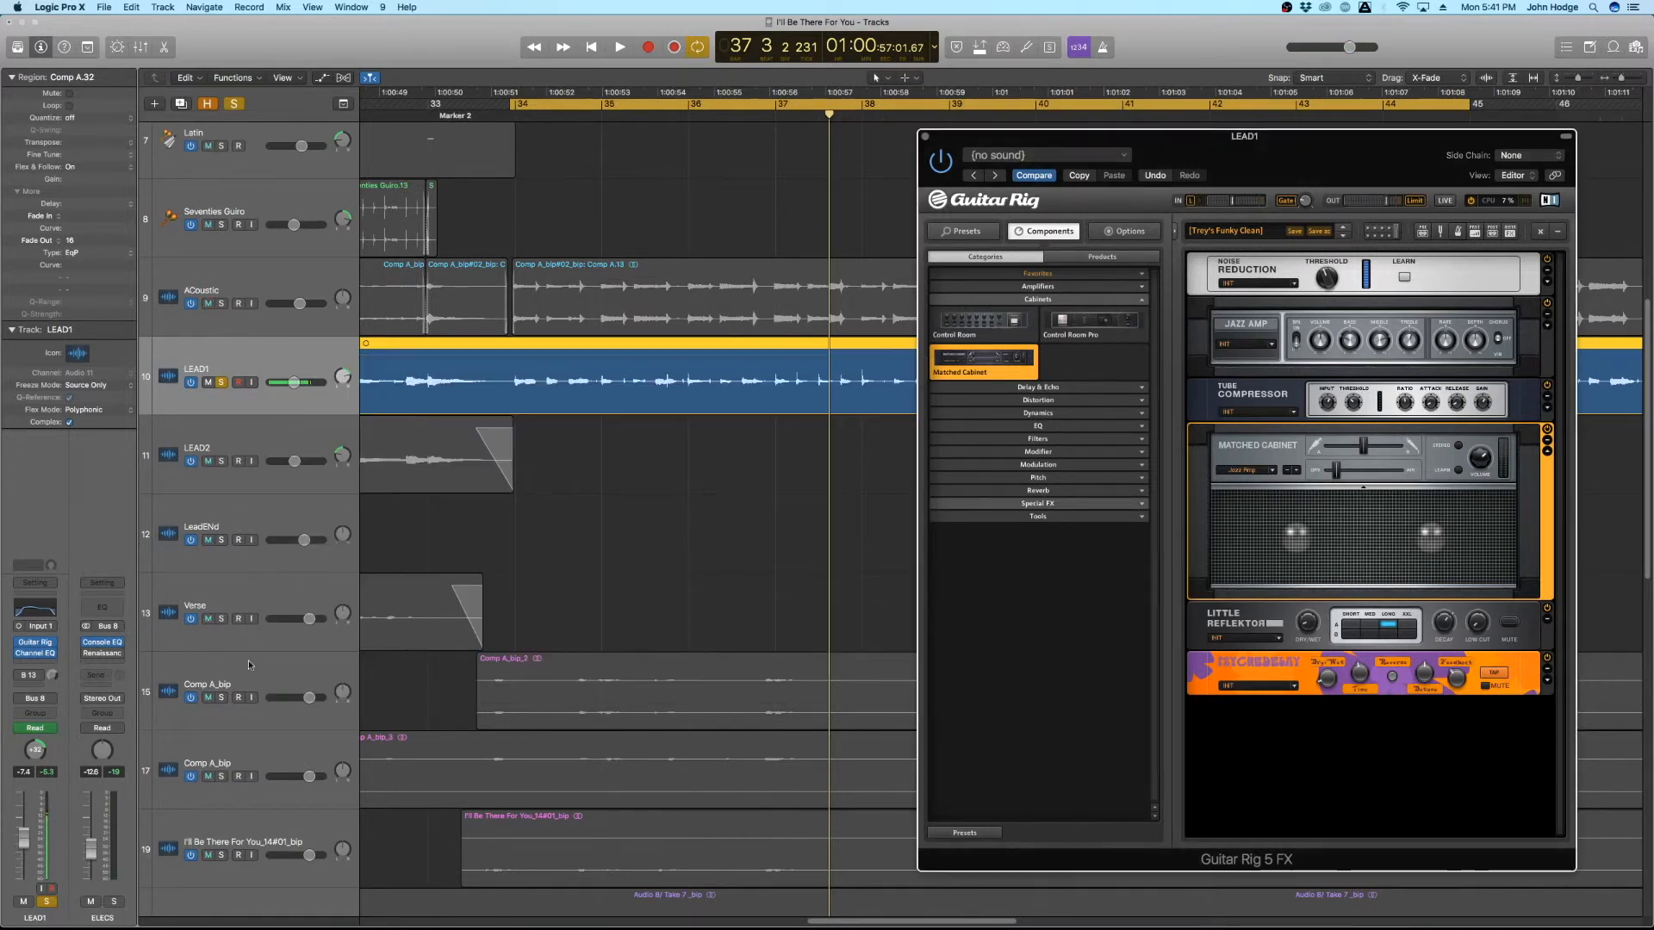
Examine the ELECS bus's Vintage Console EQ and LEAD1's Bus 13 send, and close the Guitar Rig window
{"action": "left_click", "coordinate": [101, 642]}
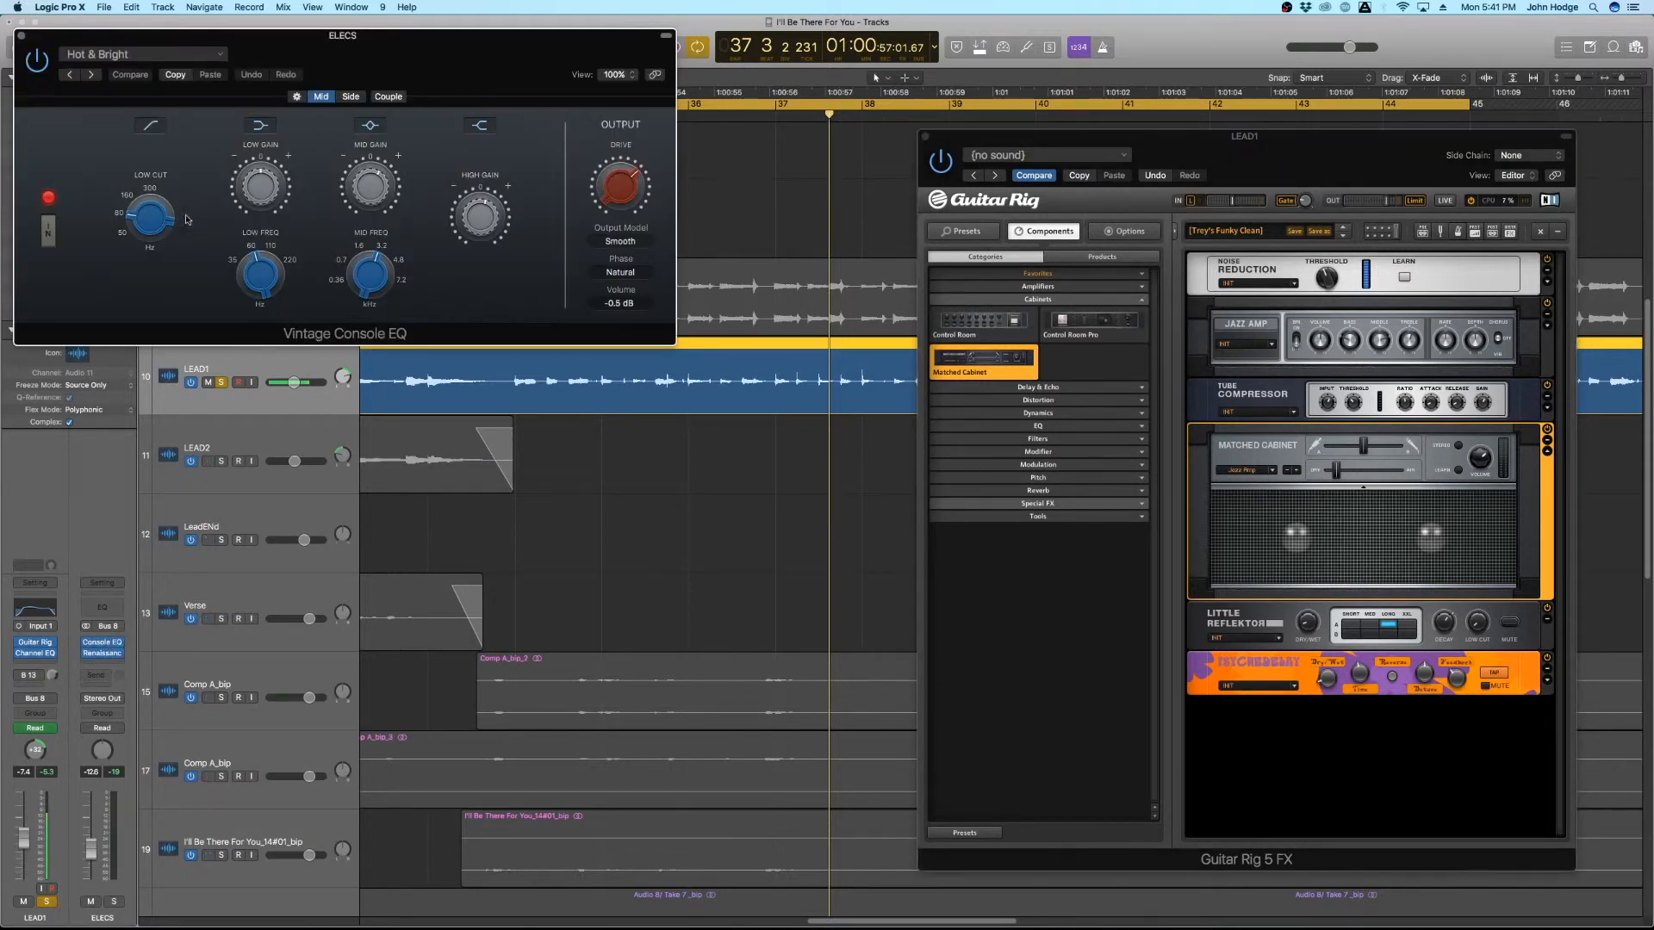
{"action": "left_click", "coordinate": [19, 36]}
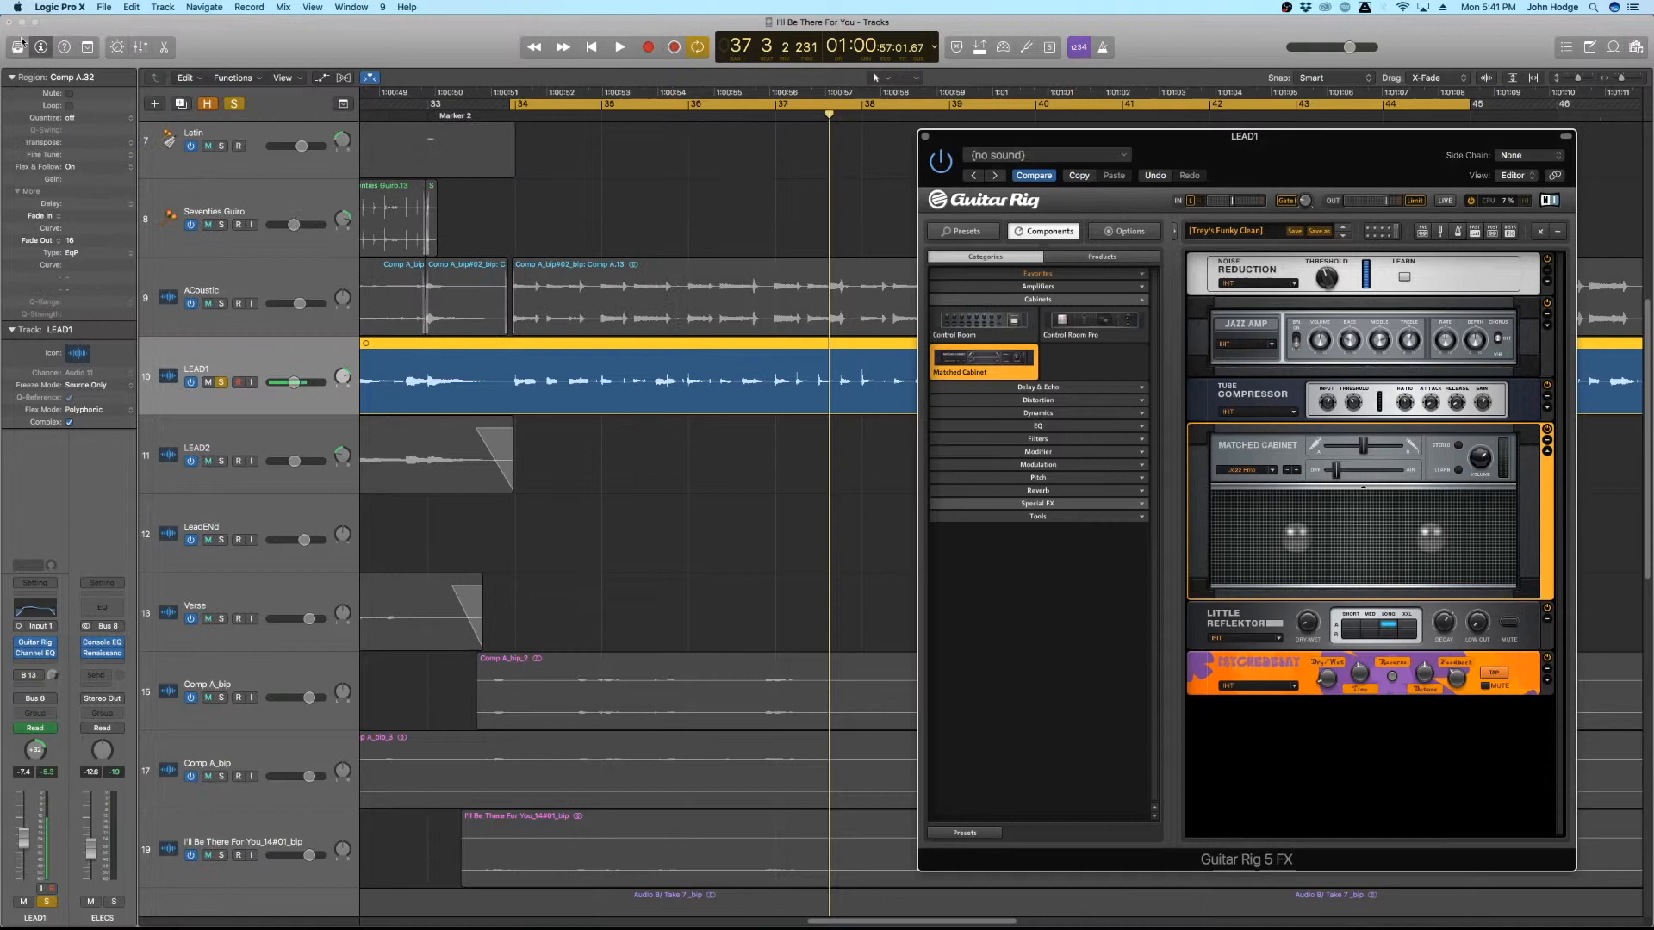
{"action": "left_click", "coordinate": [26, 674]}
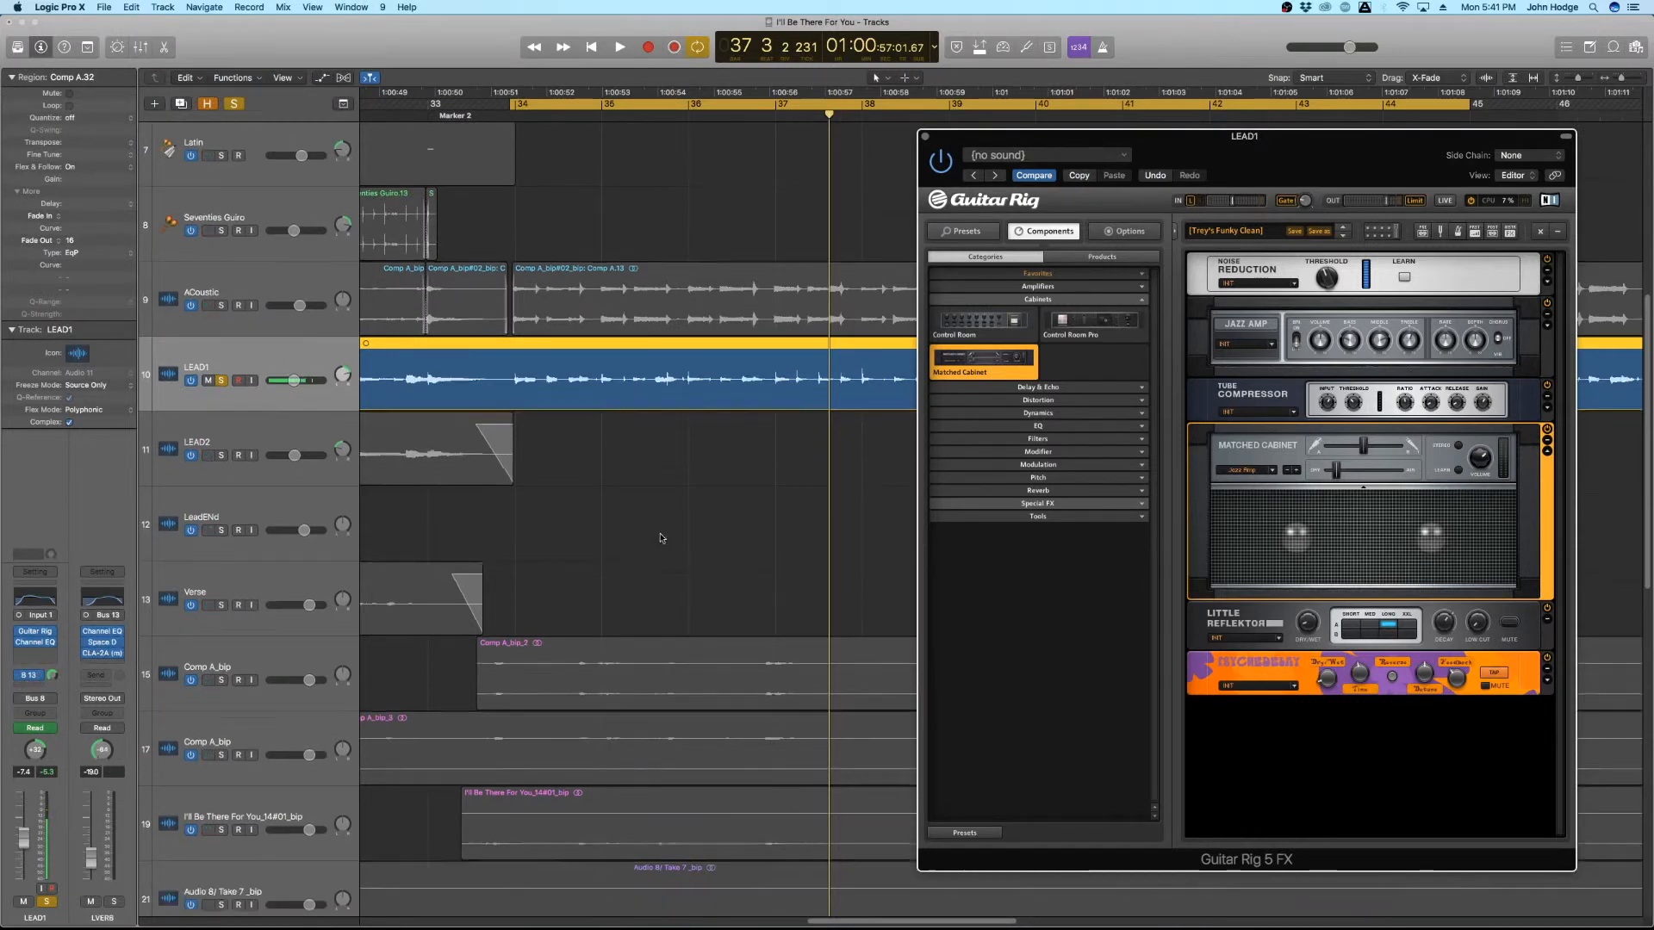
{"action": "key", "text": "z"}
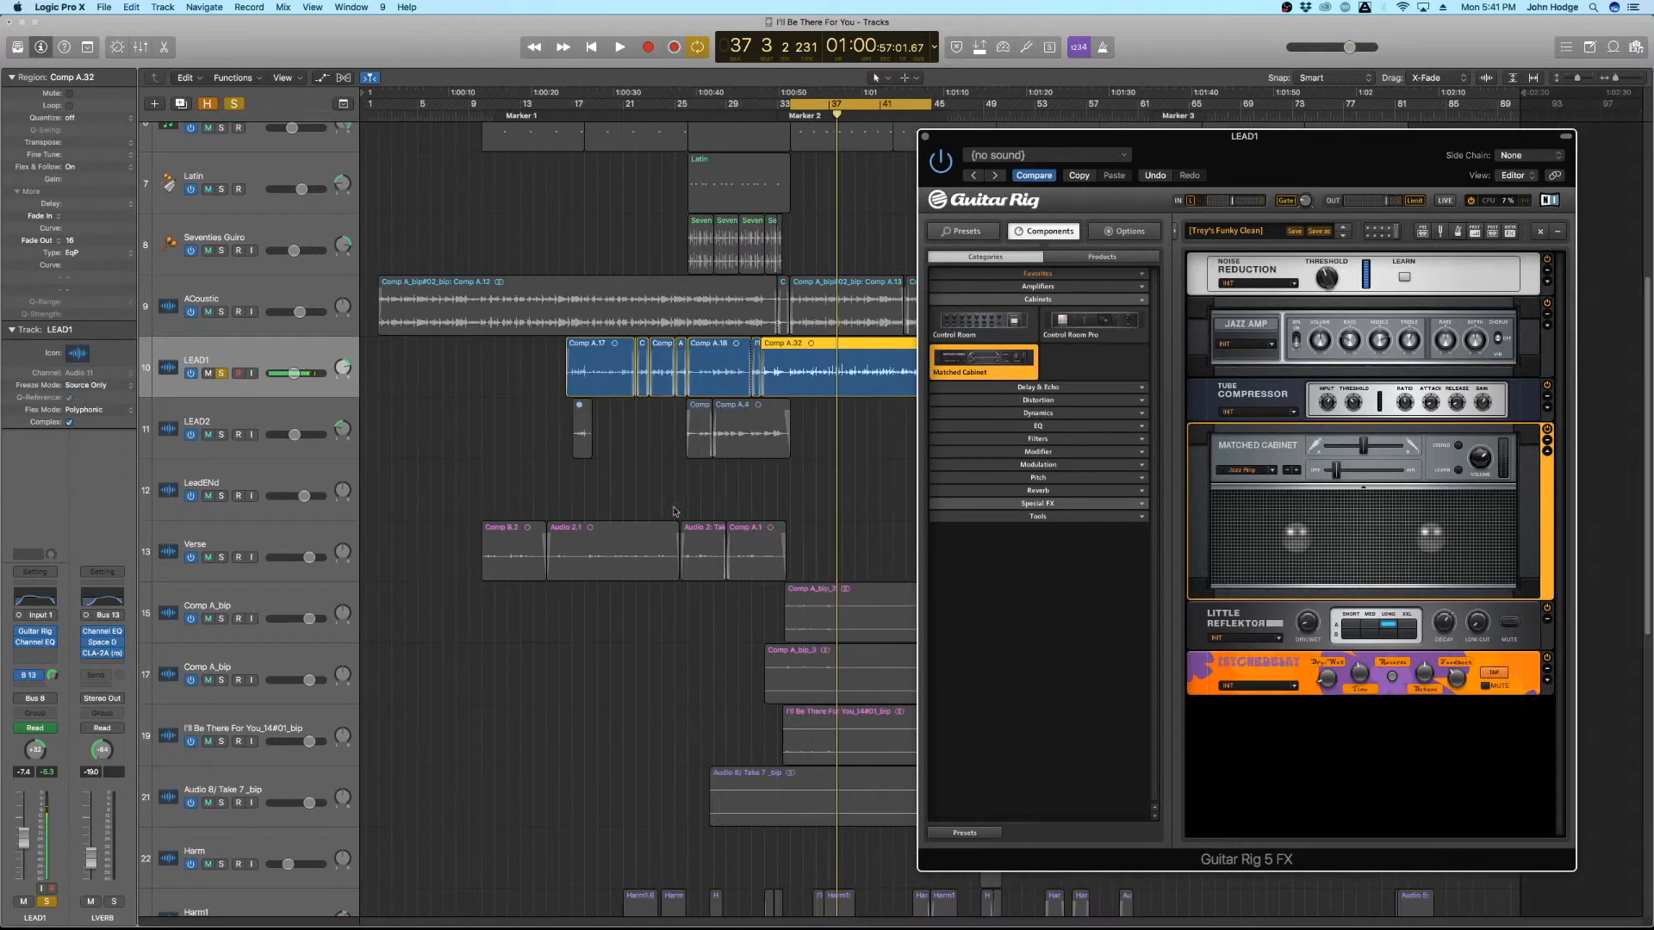
{"action": "left_click", "coordinate": [926, 136]}
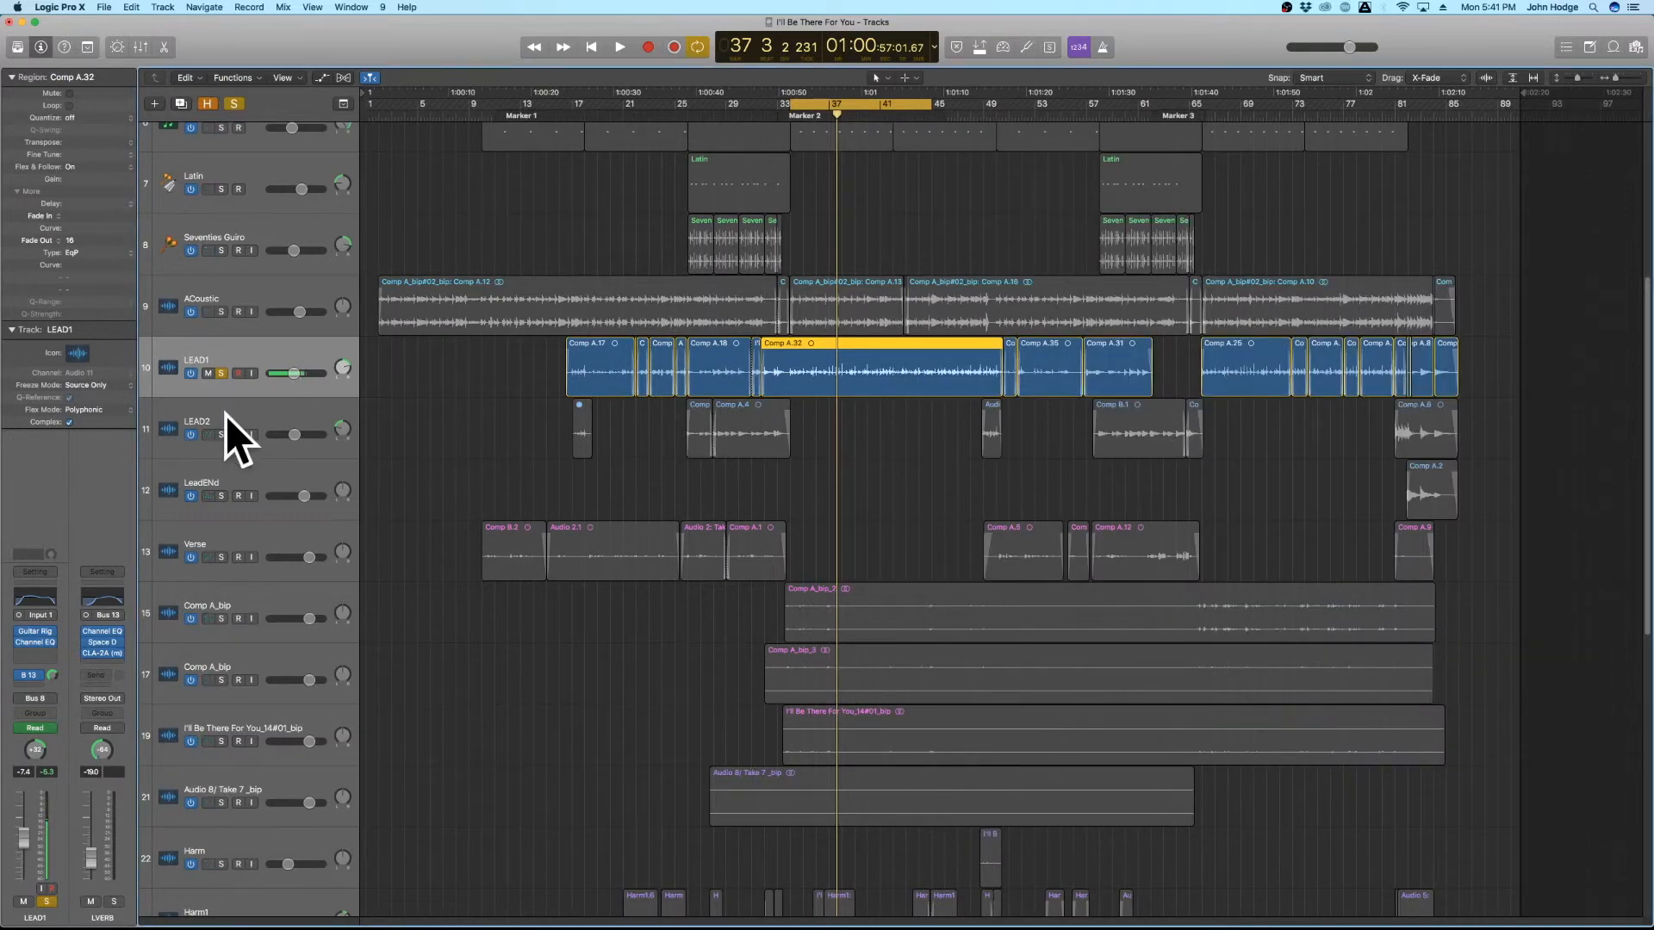
Select the LEAD2 track and solo it together with LEAD1
{"action": "left_click", "coordinate": [293, 409]}
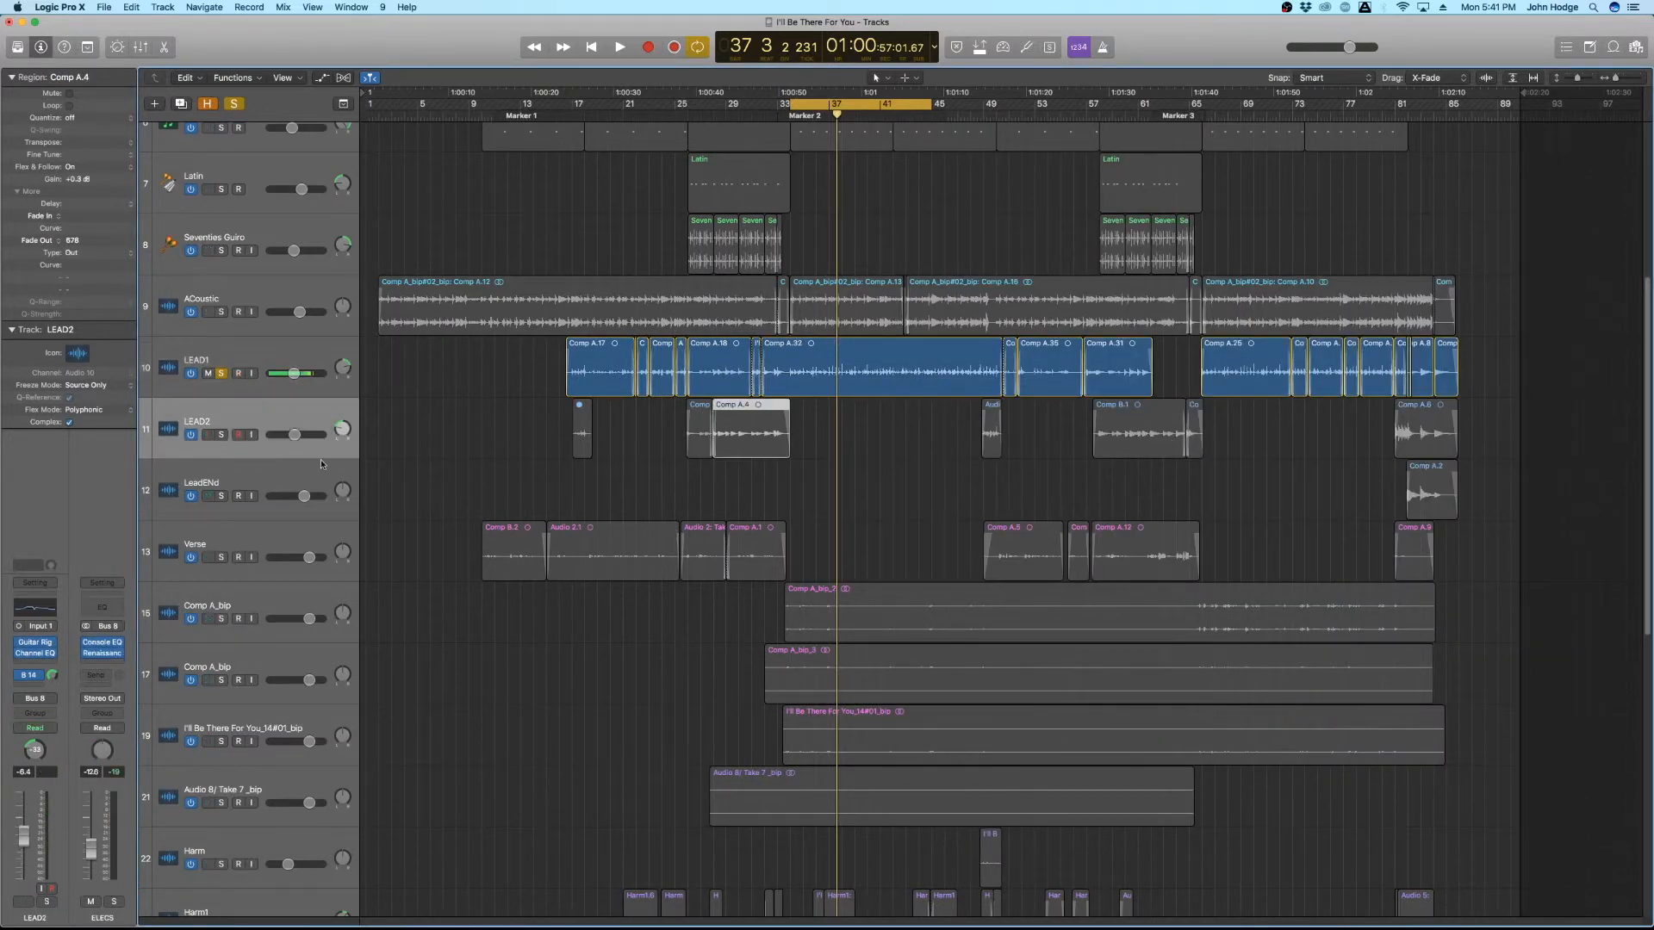
{"action": "left_click", "coordinate": [222, 375]}
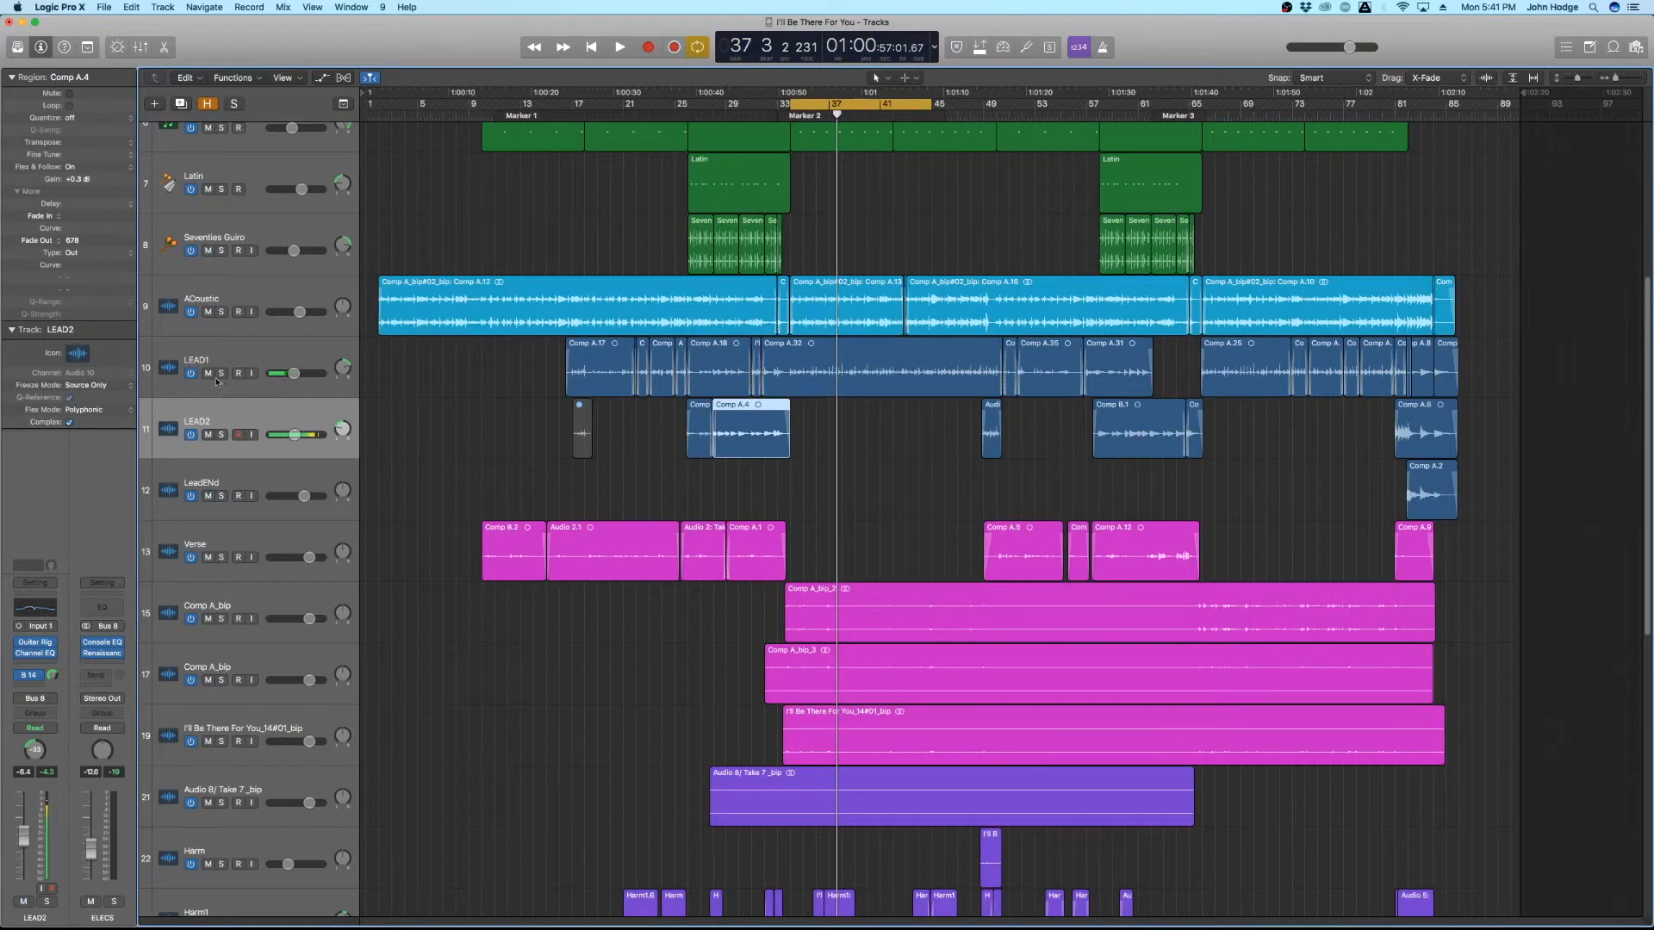
{"action": "left_click", "coordinate": [221, 373]}
{"action": "left_click", "coordinate": [221, 434]}
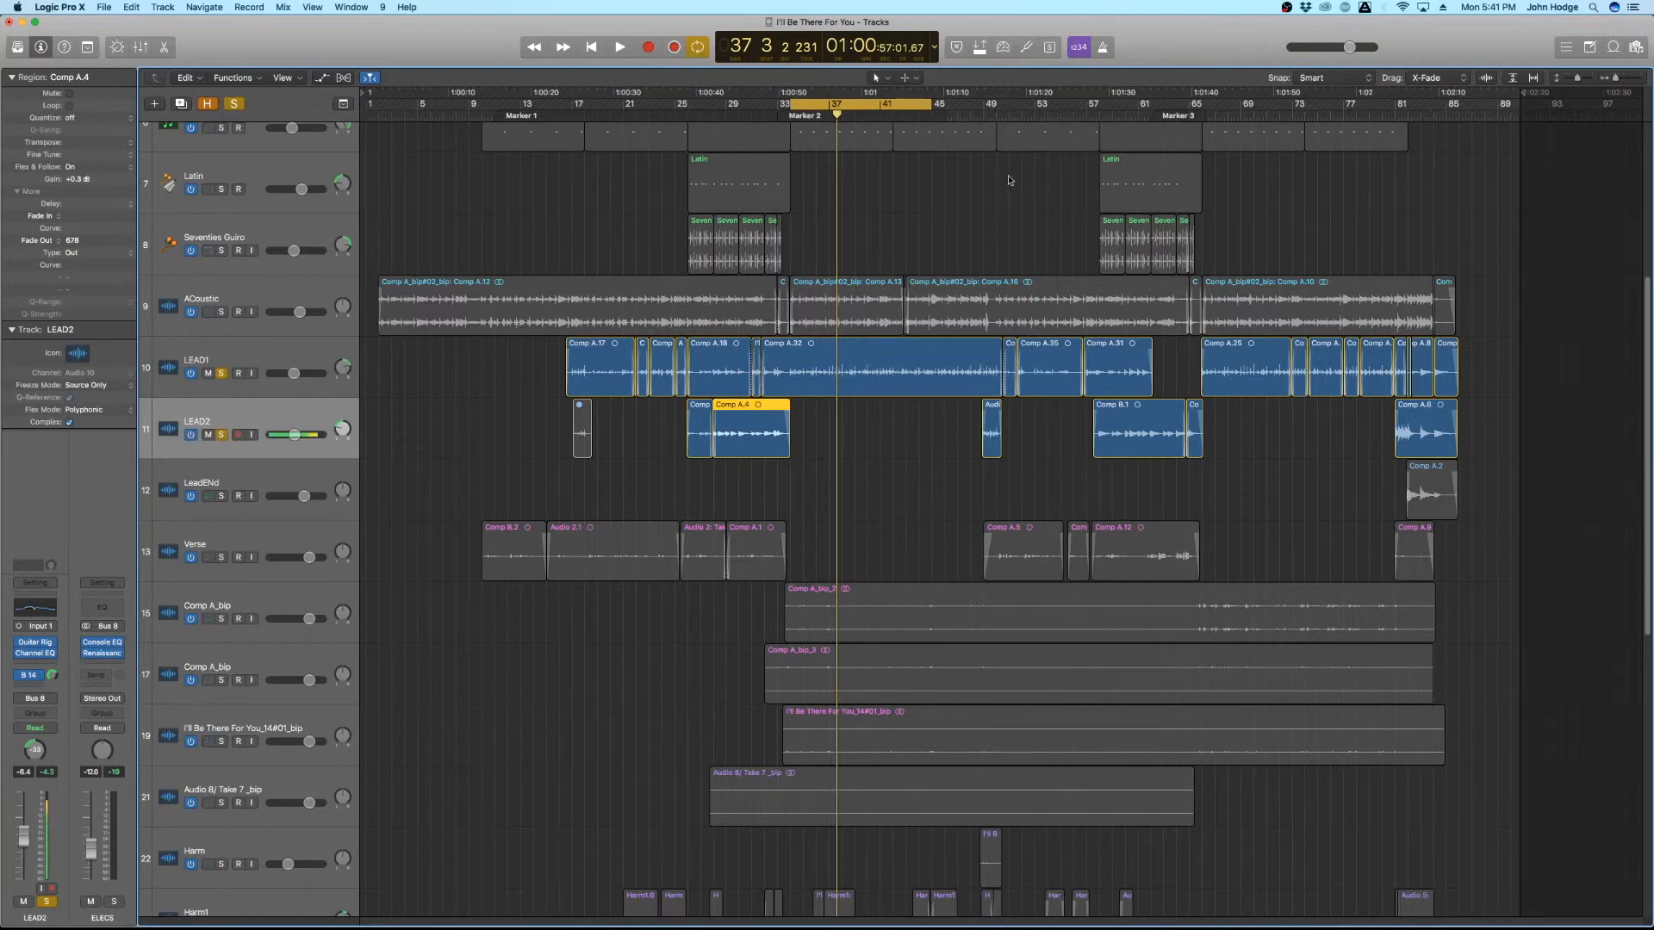
Turn off cycle mode and audition LEAD1 and LEAD2 together around bar 49
{"action": "left_click", "coordinate": [783, 115]}
{"action": "left_click", "coordinate": [910, 105]}
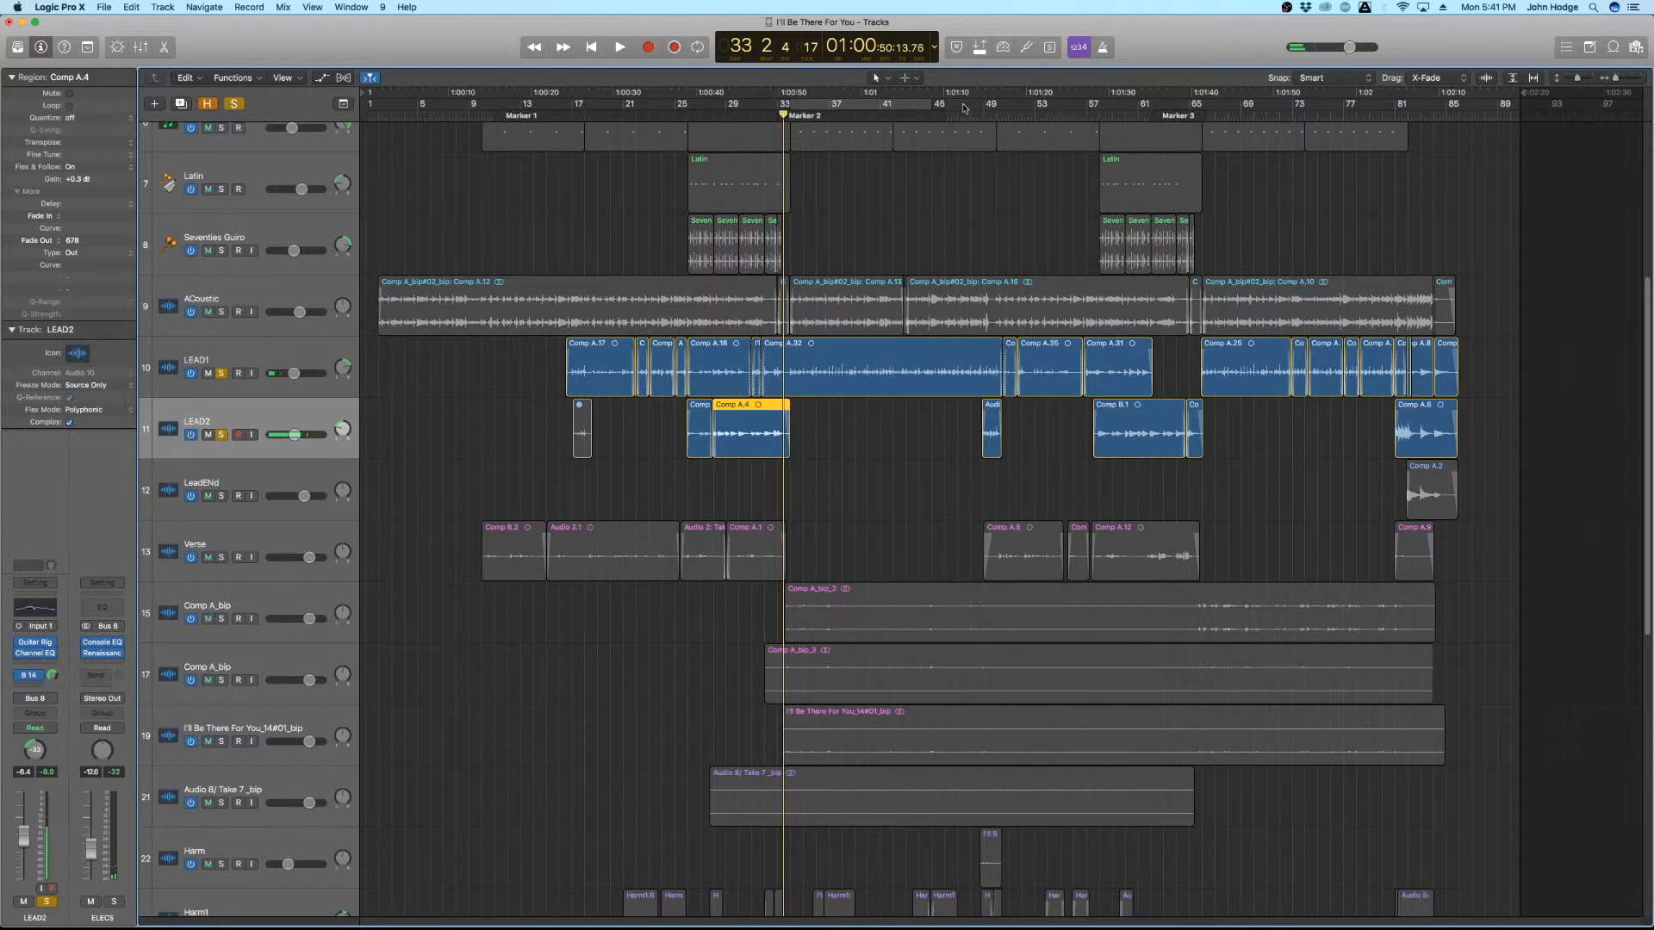
{"action": "left_click", "coordinate": [971, 105]}
{"action": "key", "text": "space"}
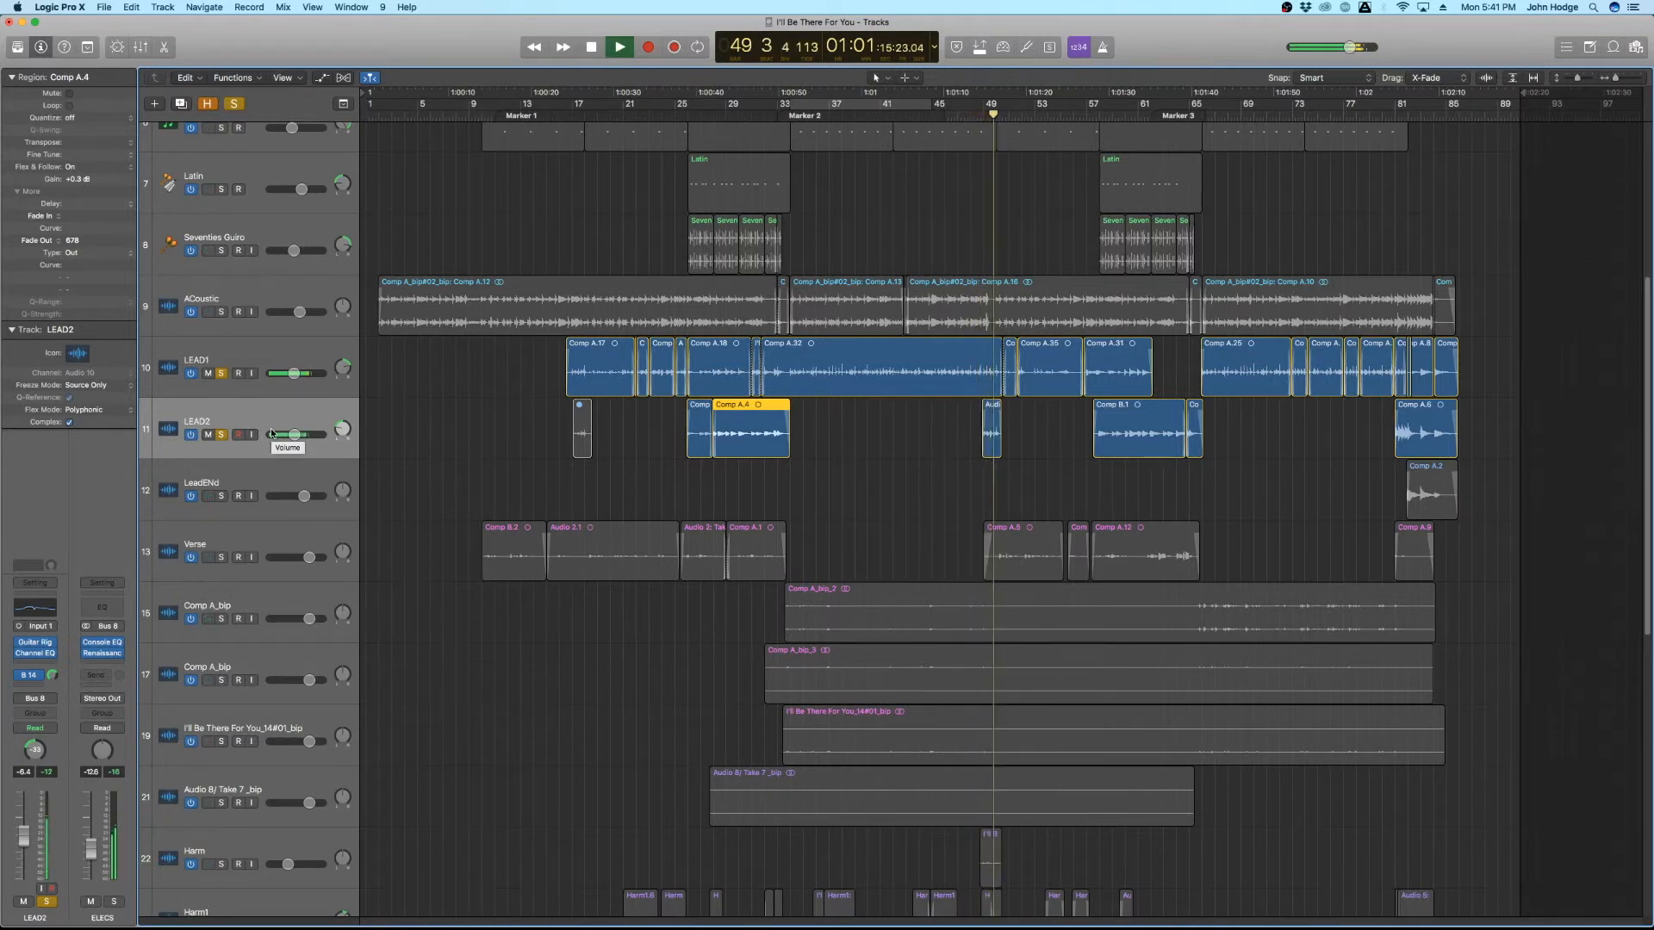
{"action": "key", "text": "space"}
Unsolo LEAD1 and audition LEAD2 alone over the passage around bar 49
{"action": "left_click", "coordinate": [222, 374]}
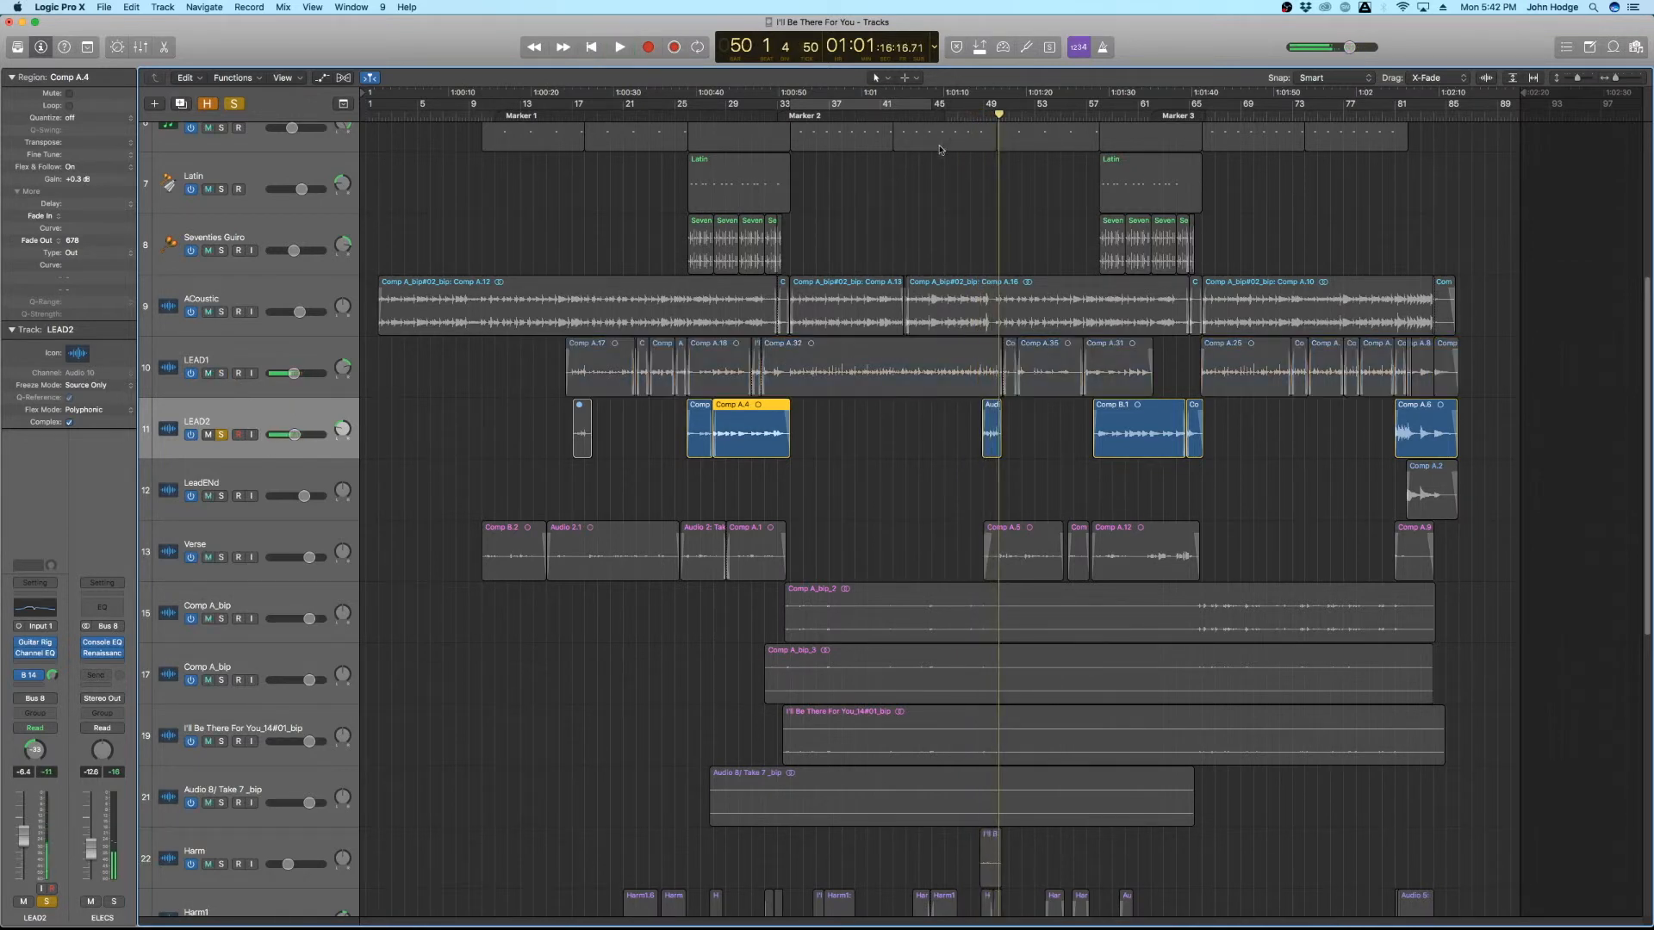
{"action": "left_click", "coordinate": [971, 121]}
{"action": "key", "text": "space"}
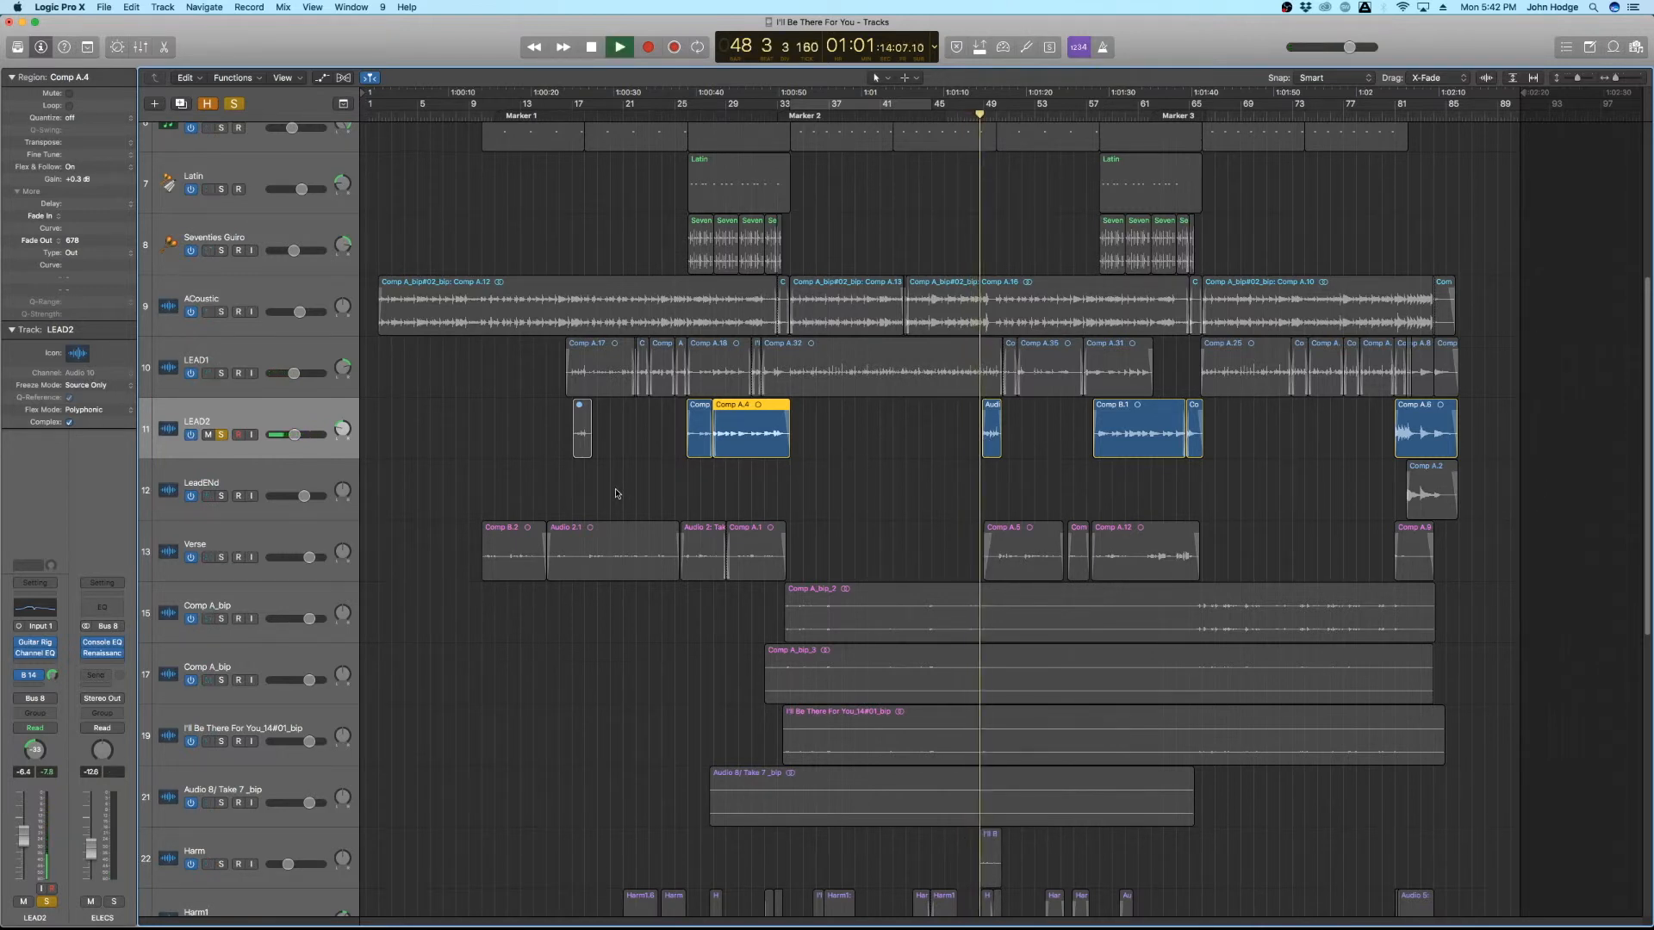
{"action": "key", "text": "space"}
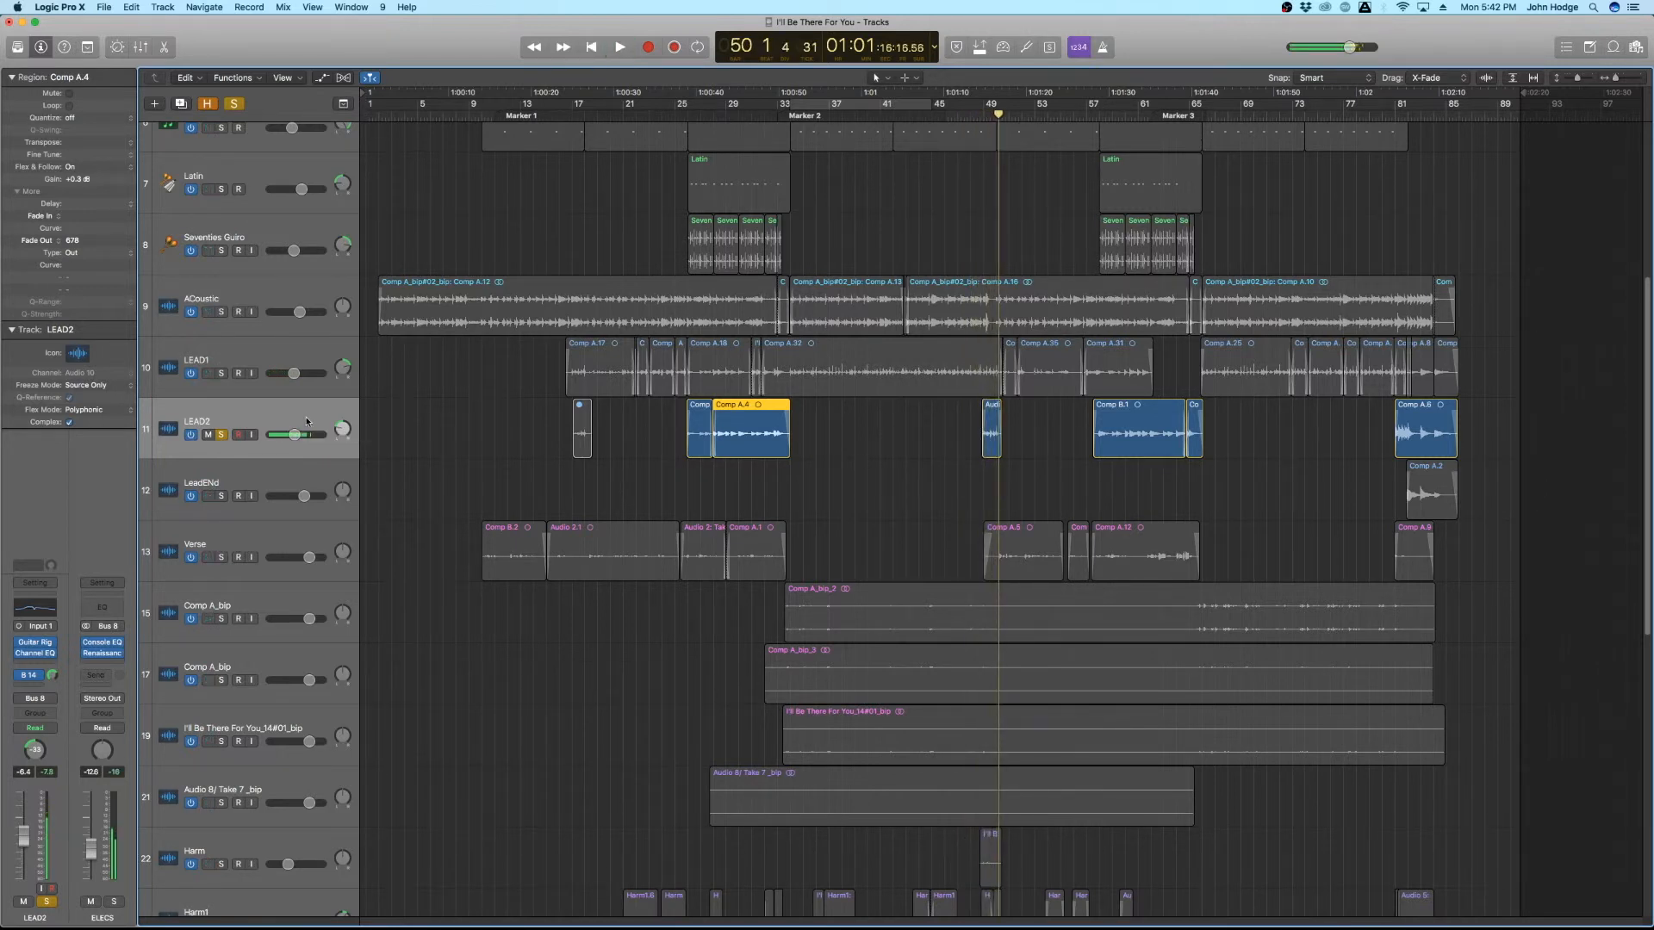
Switch the solo from LEAD2 to LEAD1 and audition LEAD1 alone around bar 49
{"action": "left_click", "coordinate": [222, 434]}
{"action": "left_click", "coordinate": [221, 373]}
{"action": "left_click", "coordinate": [980, 116]}
{"action": "key", "text": "space"}
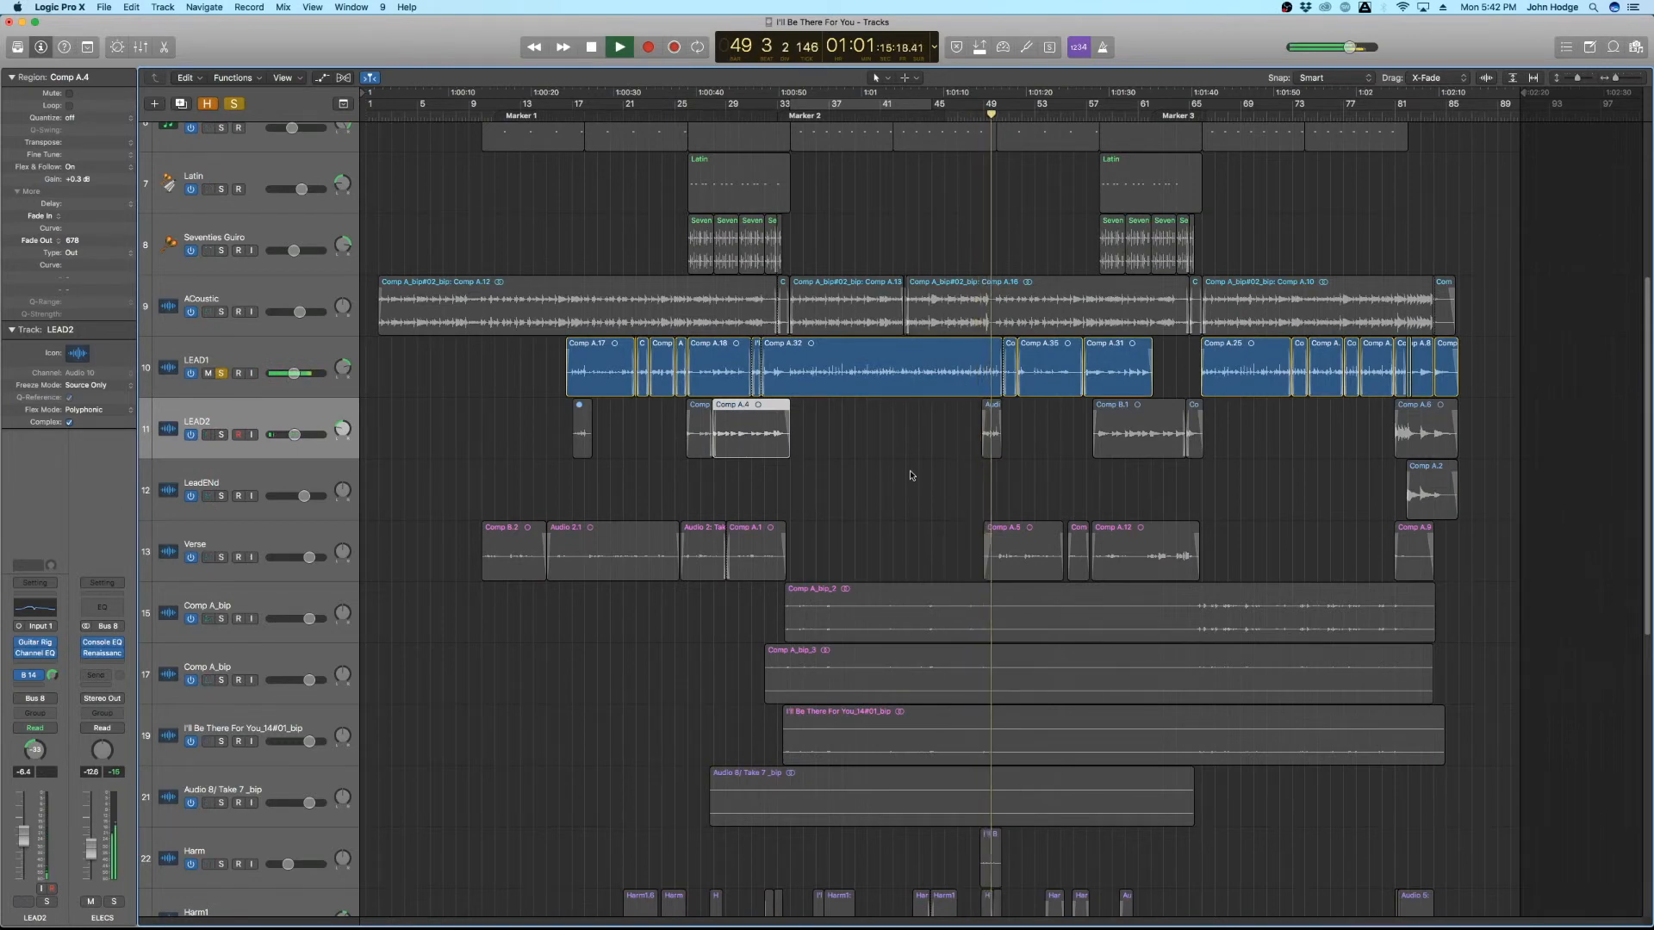
{"action": "key", "text": "space"}
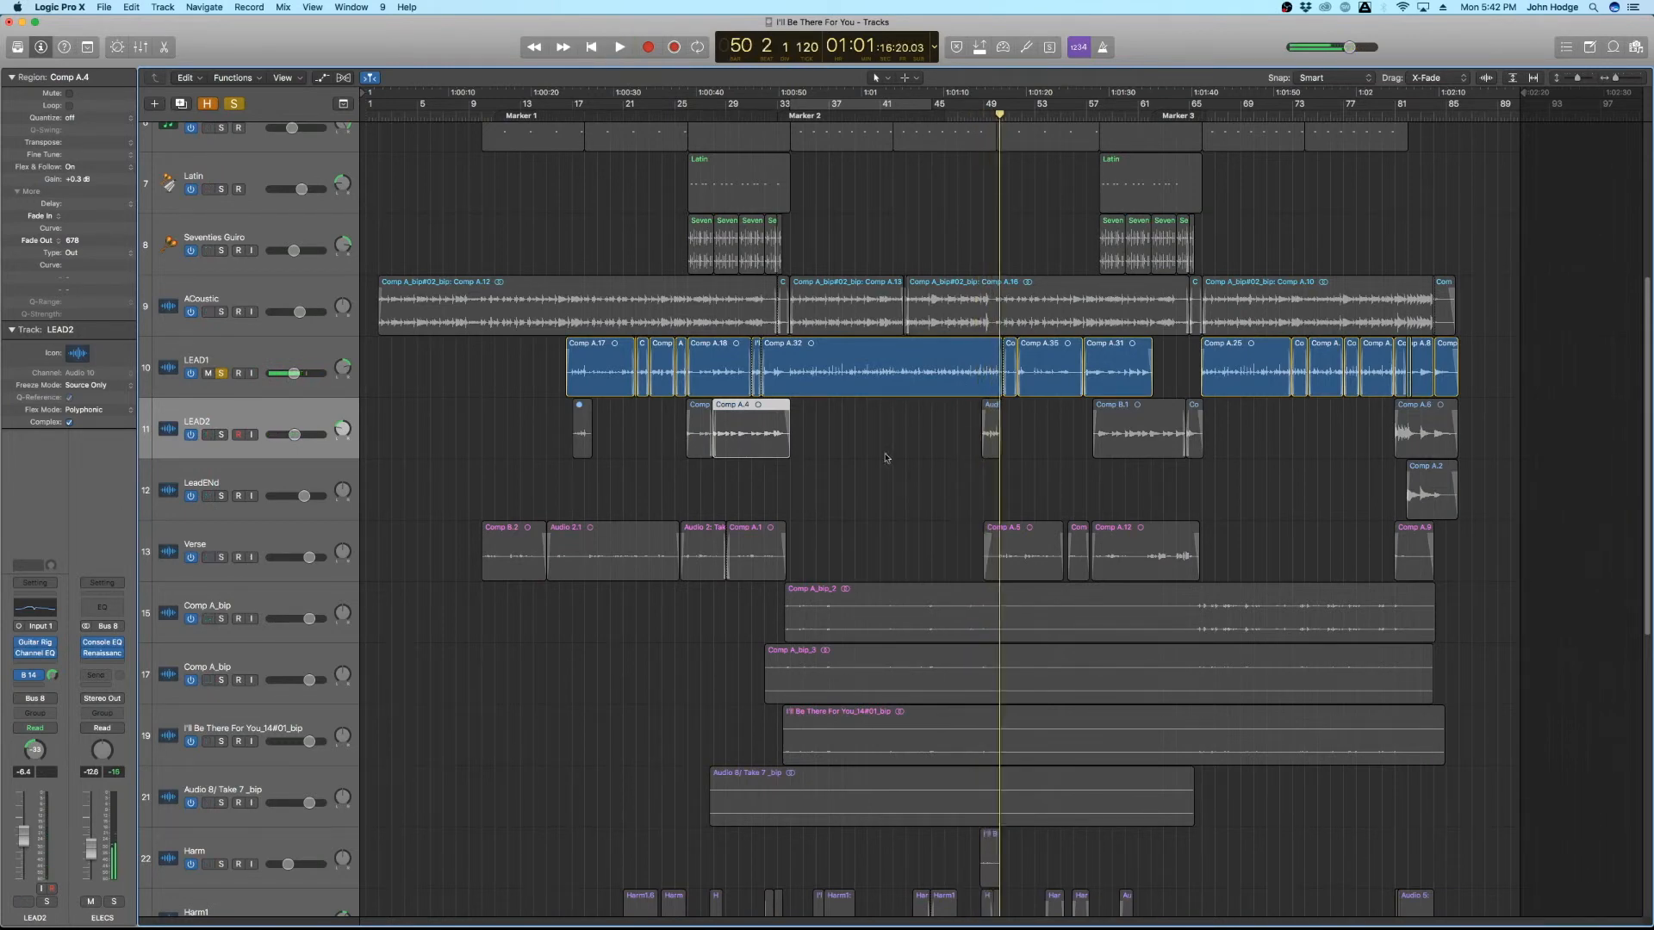
Solo LEAD1 and LEAD2 together and audition the song's ending from bar 82
{"action": "left_click", "coordinate": [222, 373]}
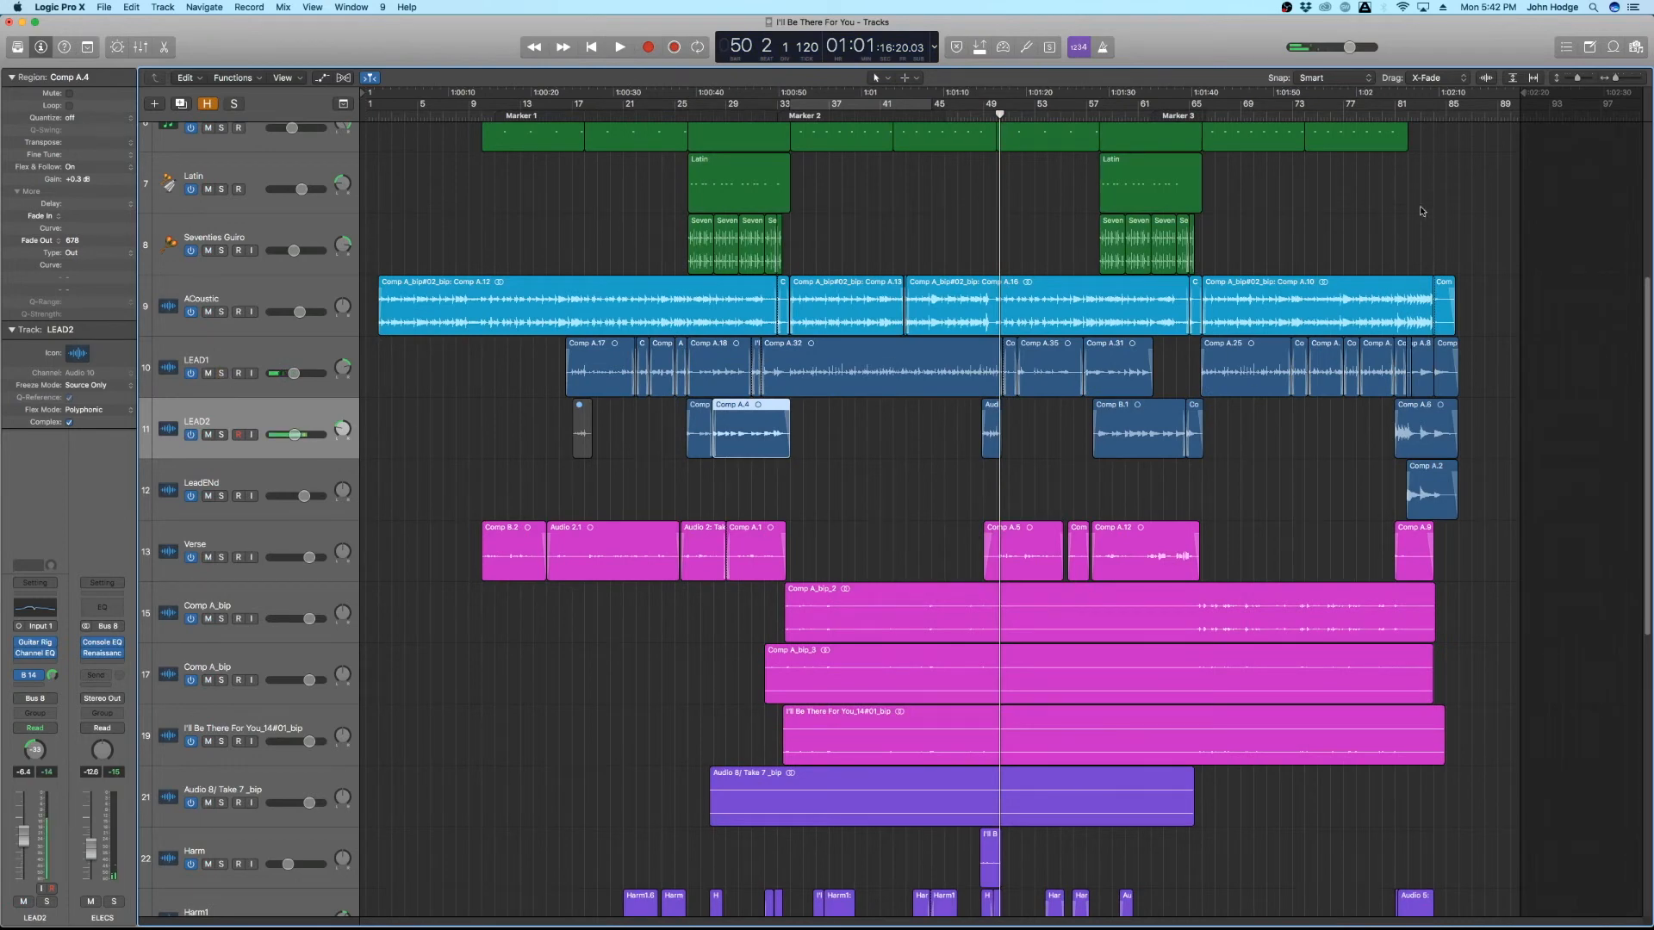
{"action": "left_click", "coordinate": [1417, 139]}
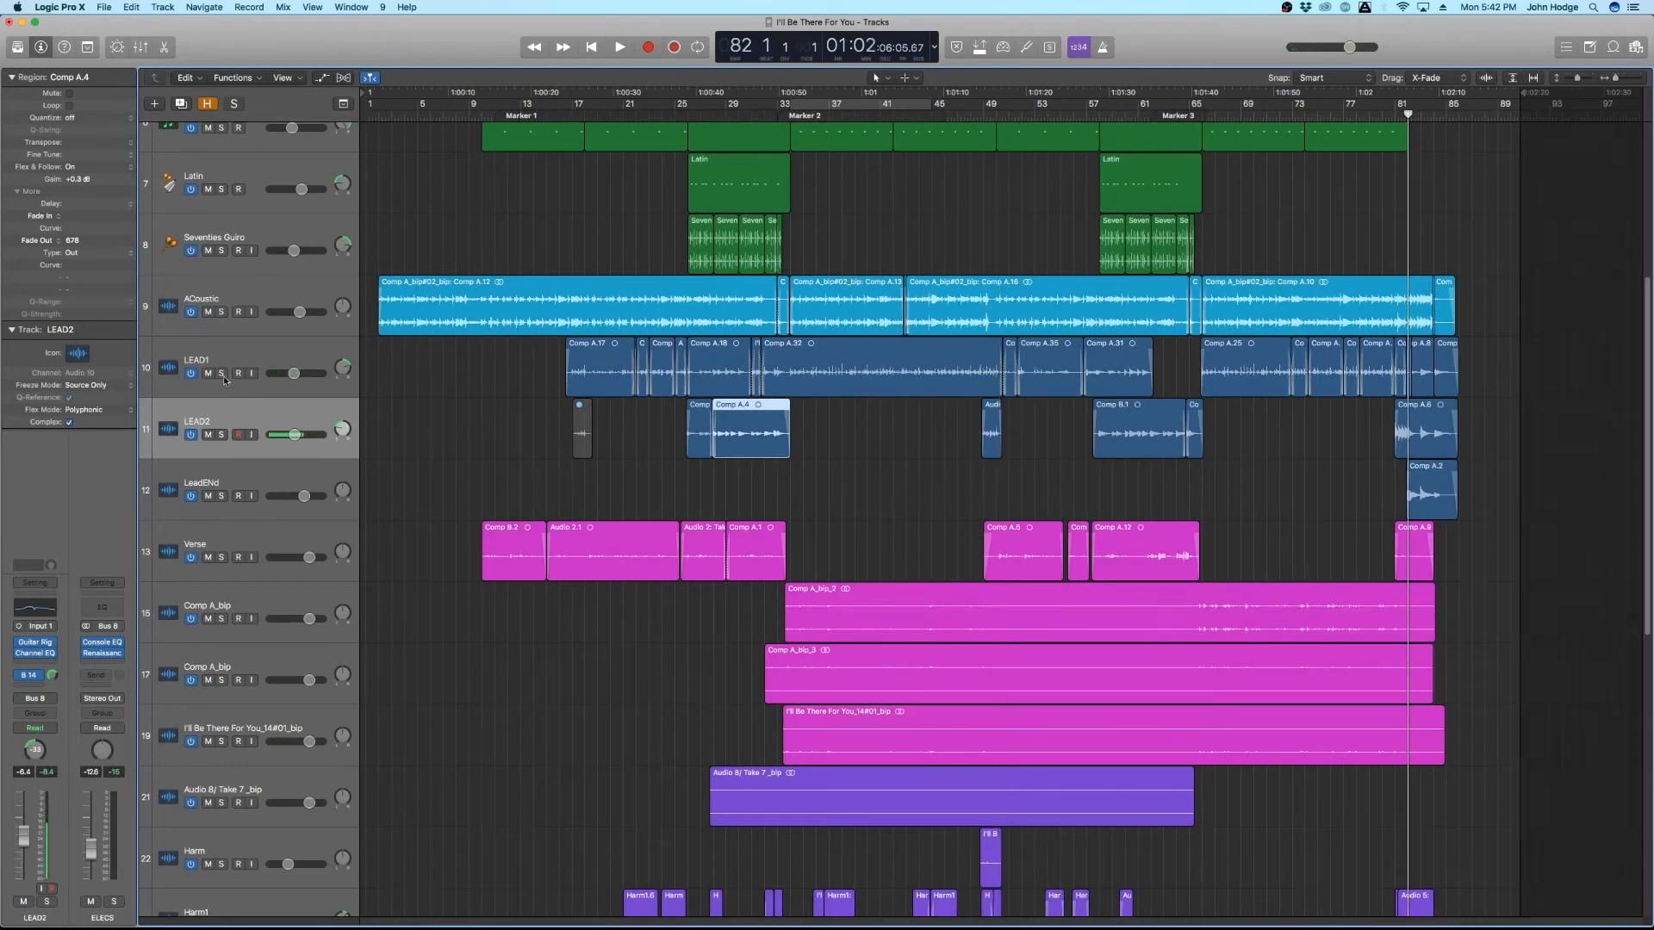
{"action": "left_click_drag", "start_coordinate": [221, 374], "coordinate": [225, 436]}
{"action": "key", "text": "space"}
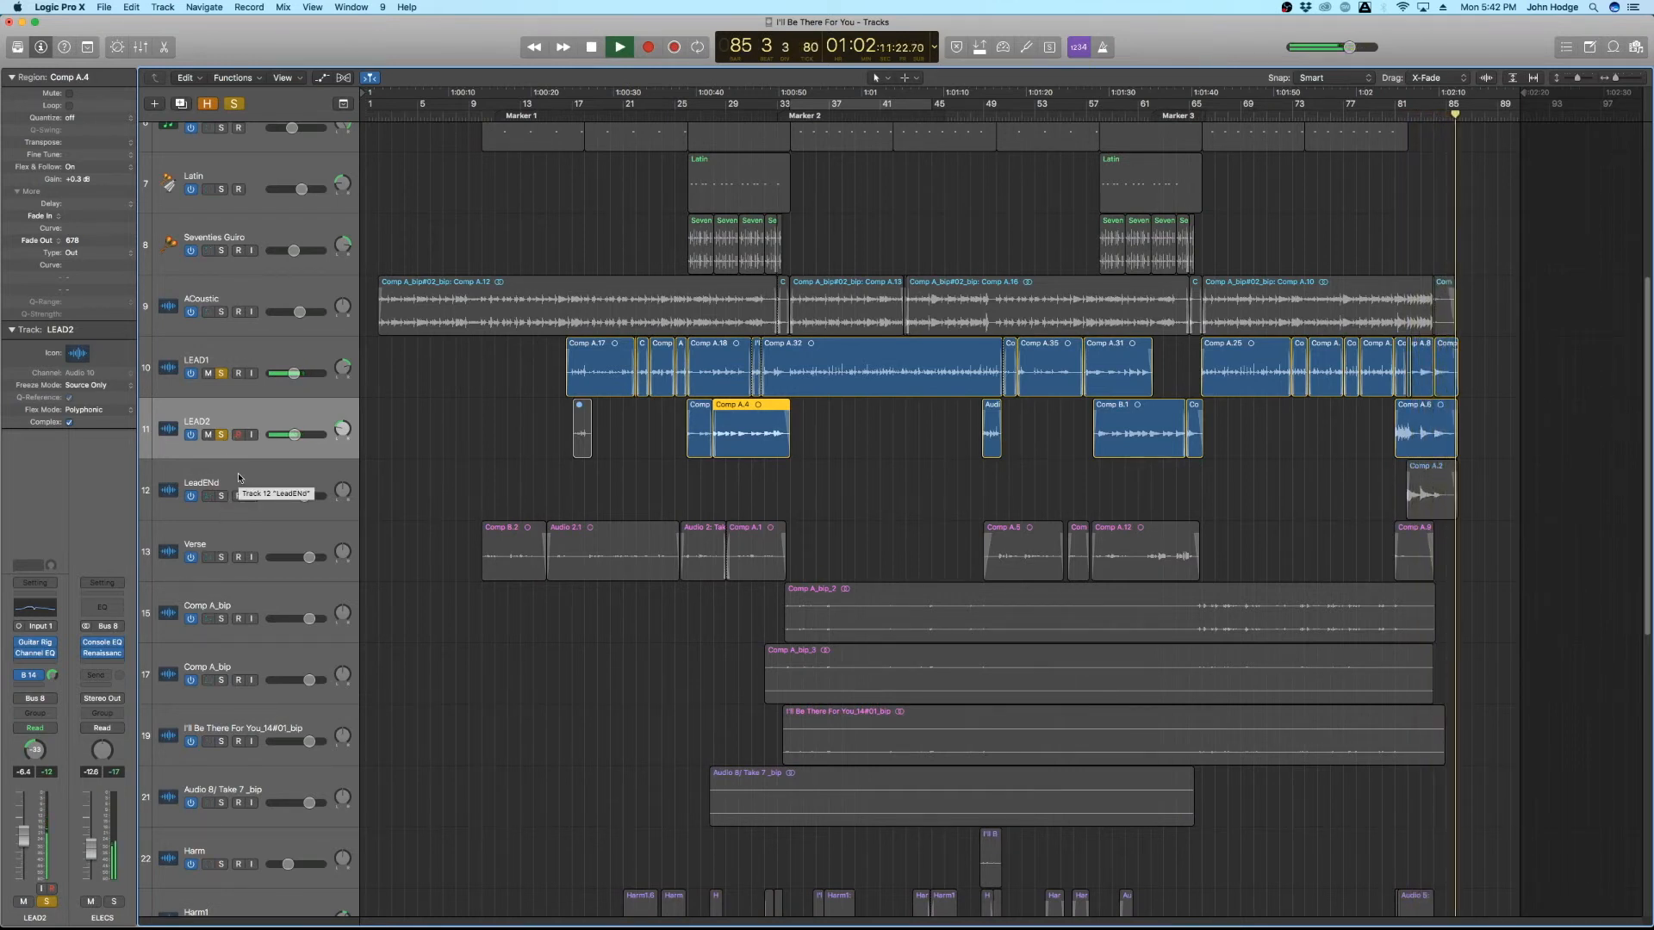
{"action": "key", "text": "space"}
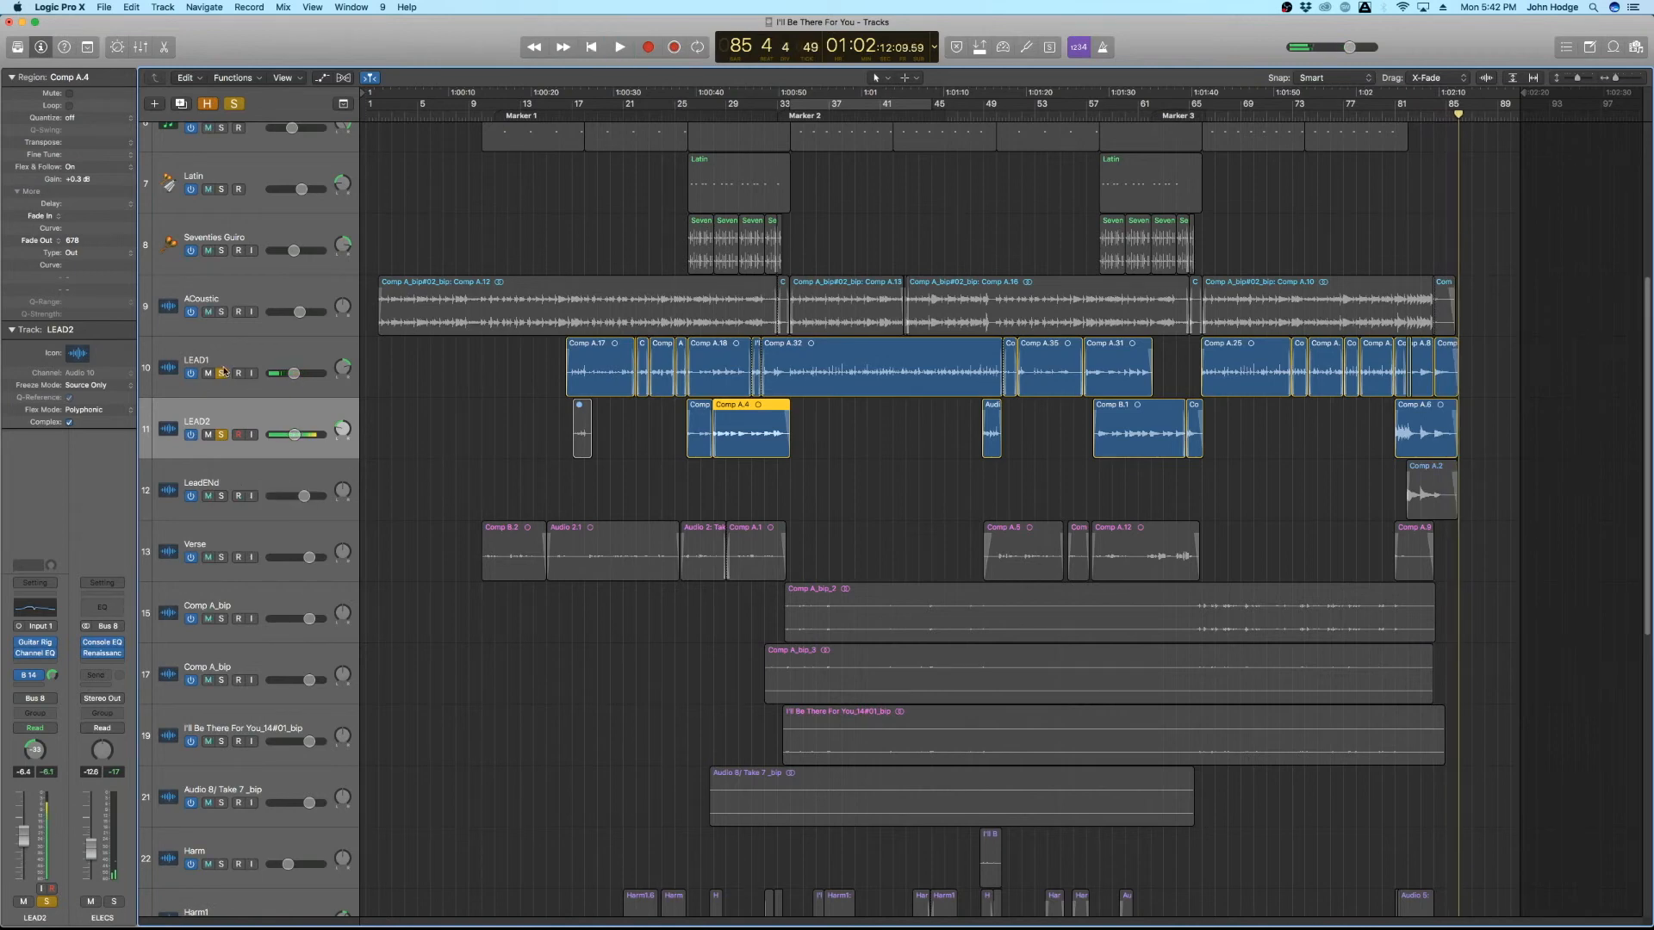
Unsolo LEAD1 and LEAD2, select the LEAD1 track, and turn cycle mode back on
{"action": "left_click_drag", "start_coordinate": [222, 372], "coordinate": [222, 434]}
{"action": "left_click", "coordinate": [323, 348]}
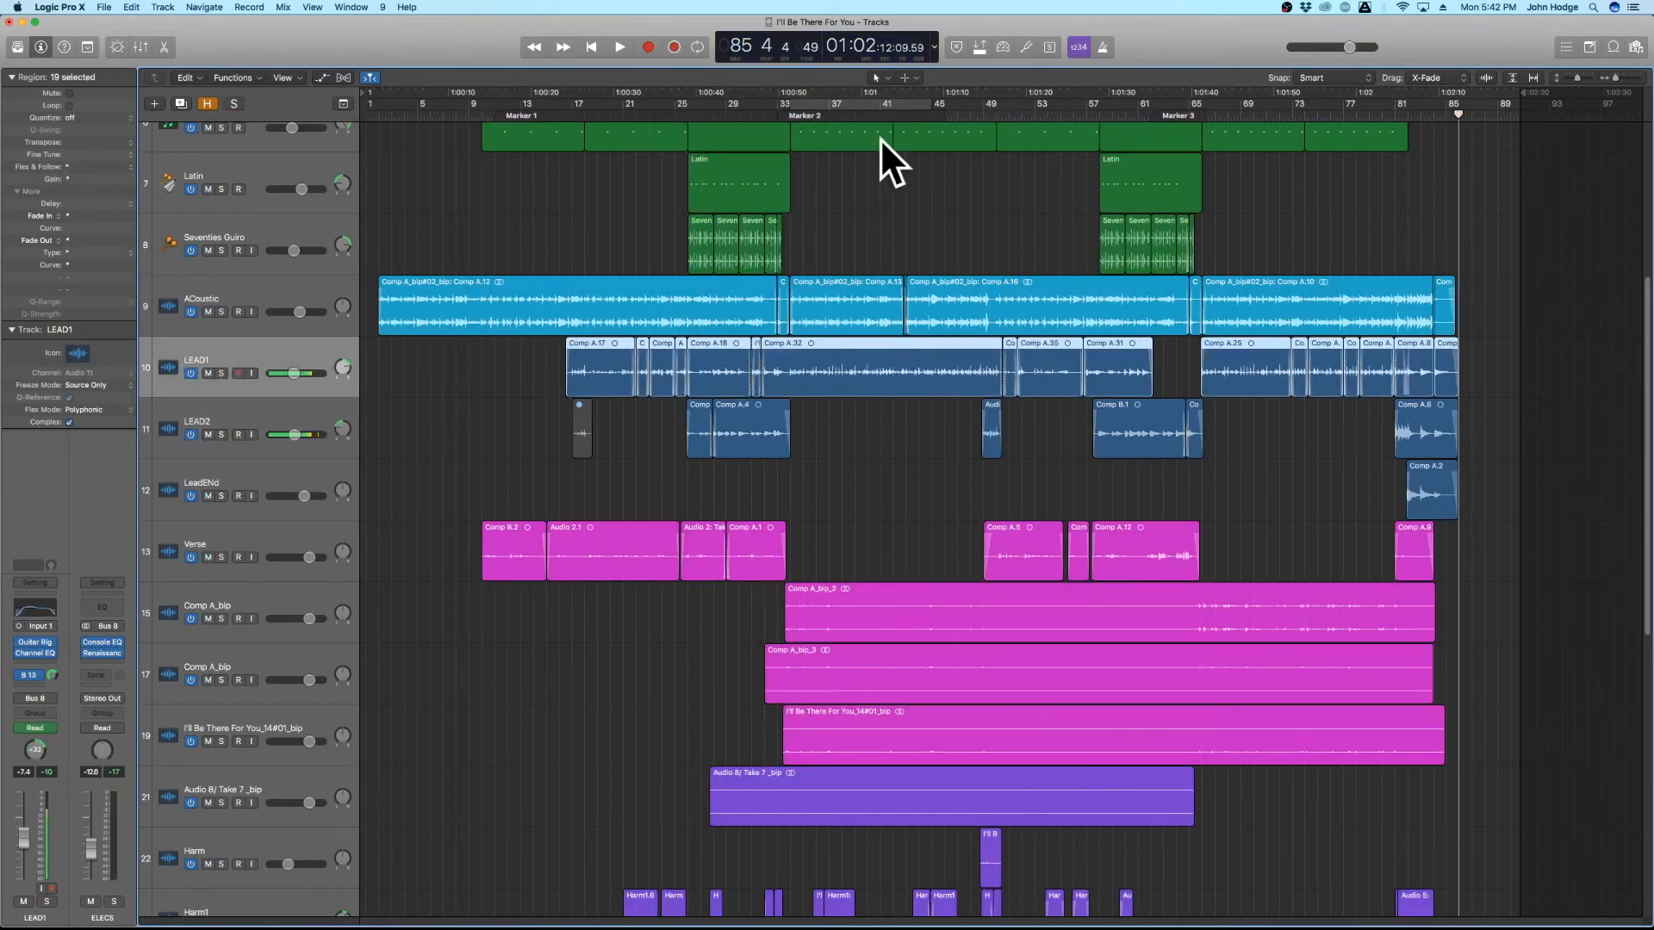
{"action": "left_click", "coordinate": [868, 103]}
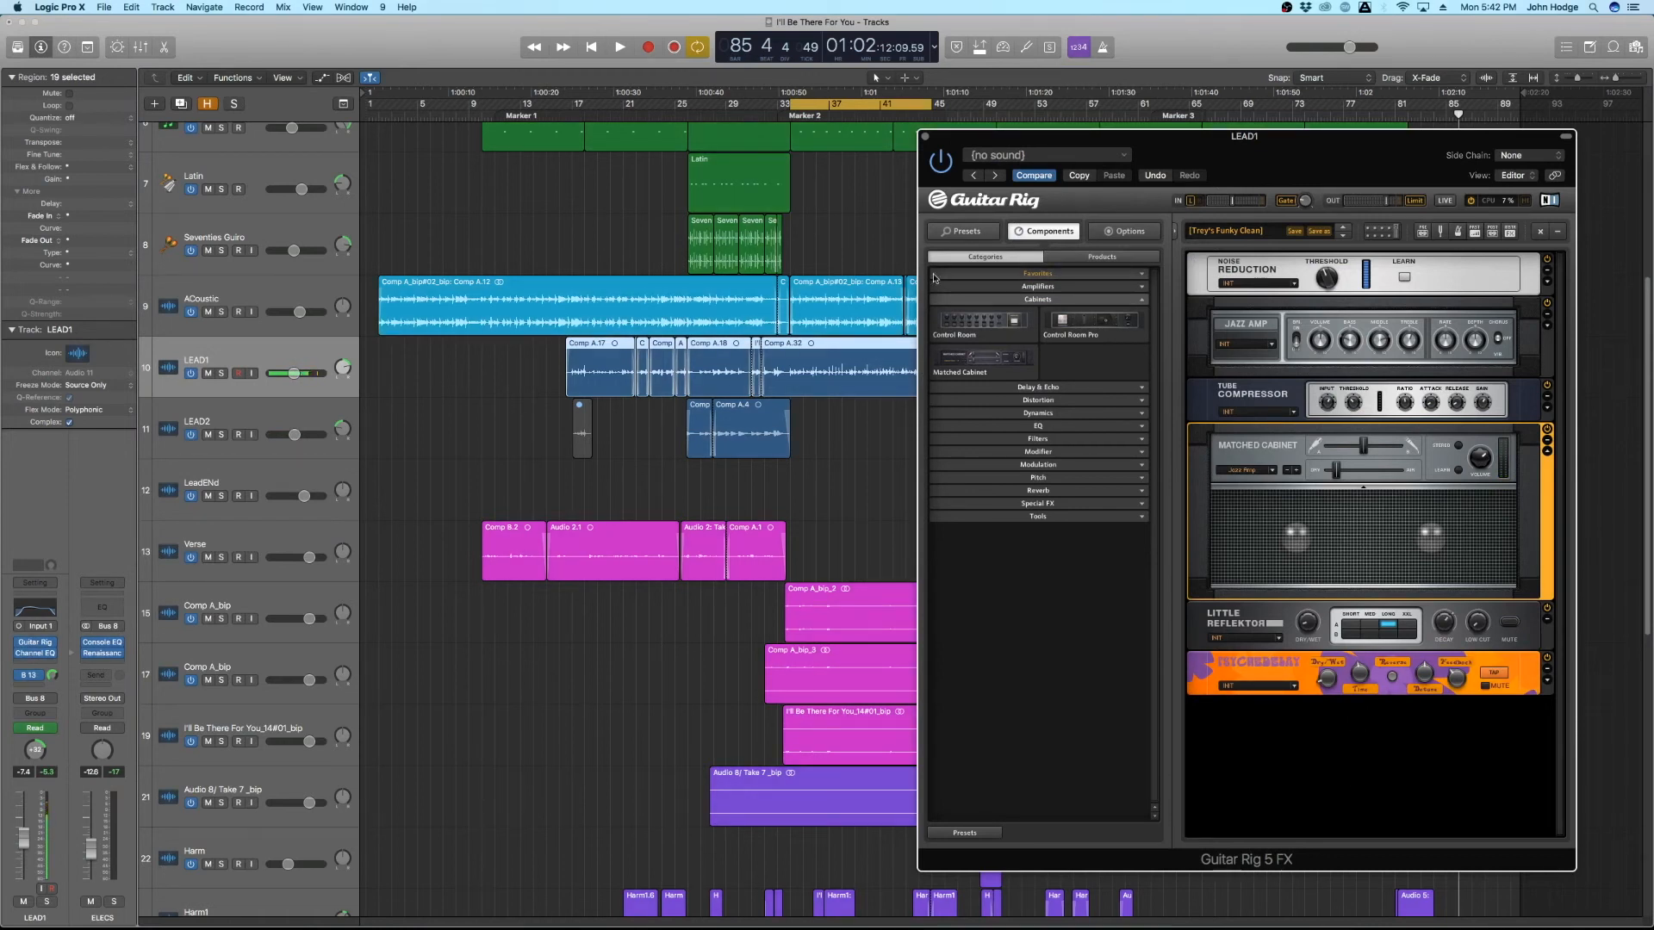
Close LEAD1's Guitar Rig window, keep the LEAD1 track selected, and deselect all regions
{"action": "left_click", "coordinate": [925, 137]}
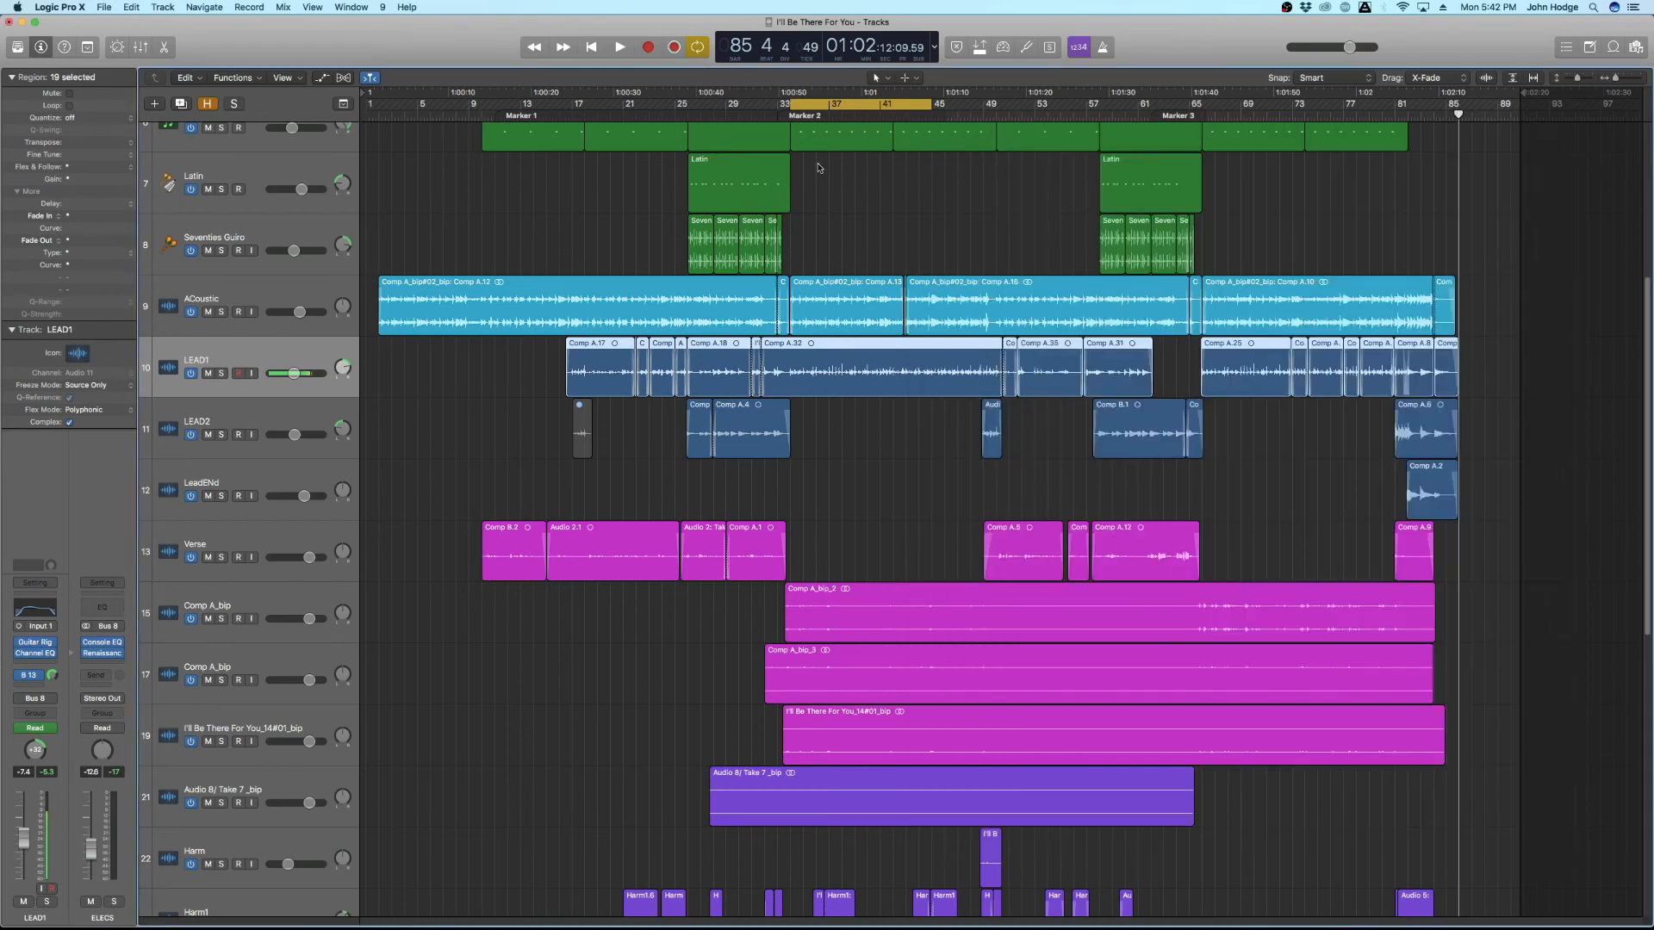
{"action": "left_click", "coordinate": [279, 346]}
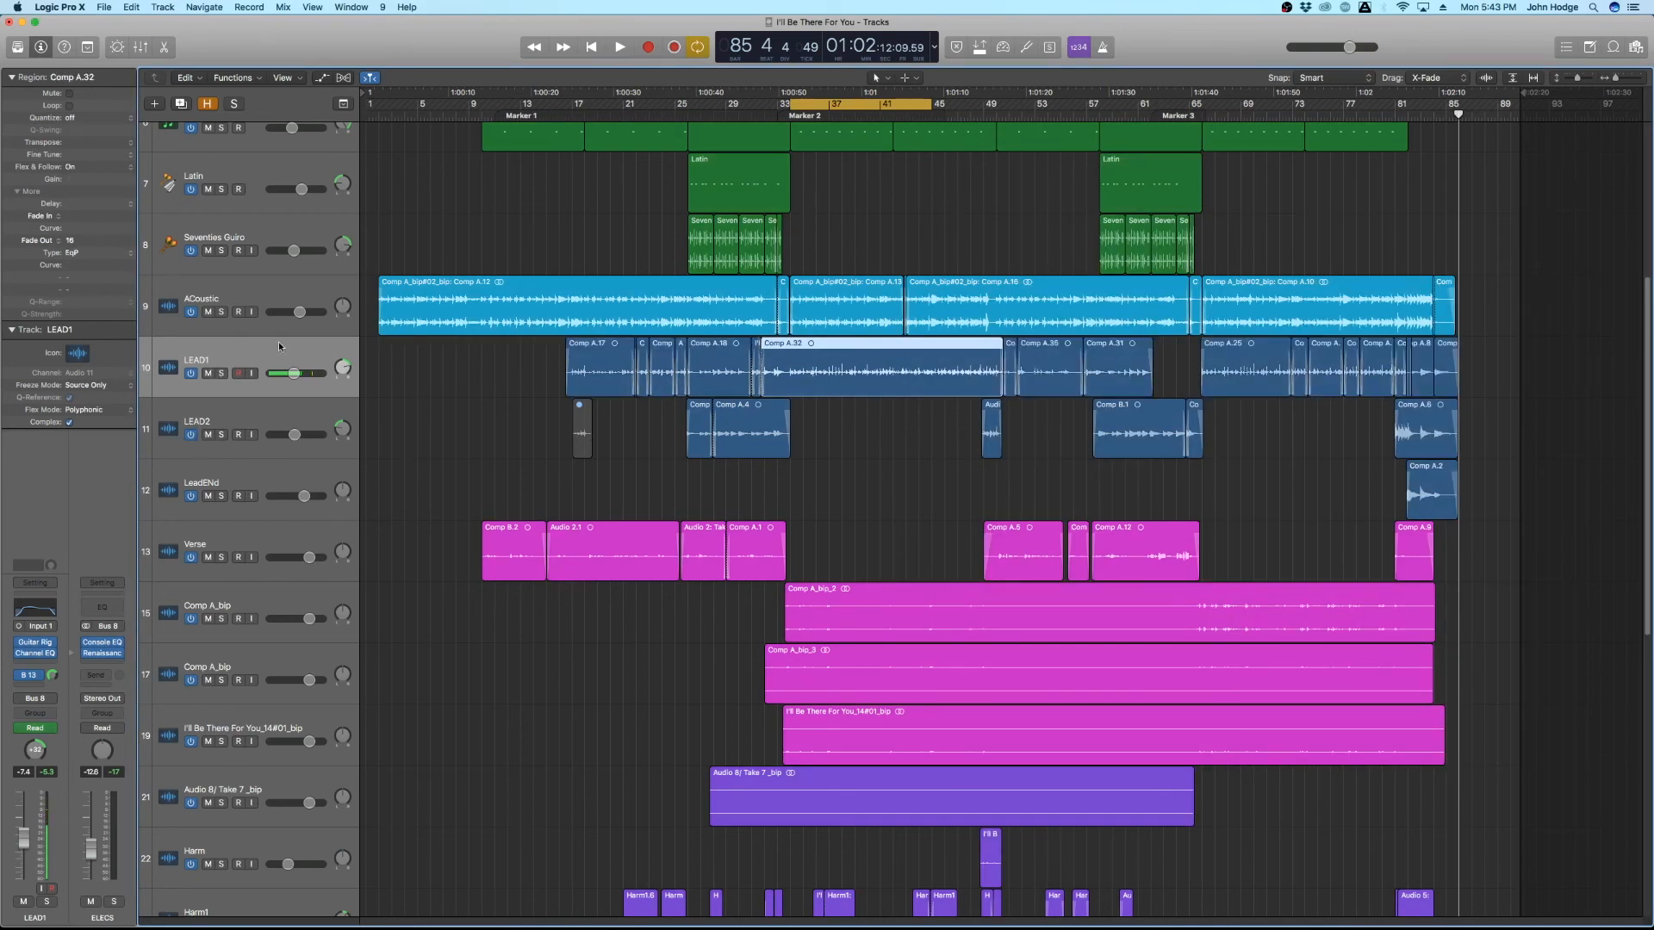
{"action": "left_click", "coordinate": [851, 450]}
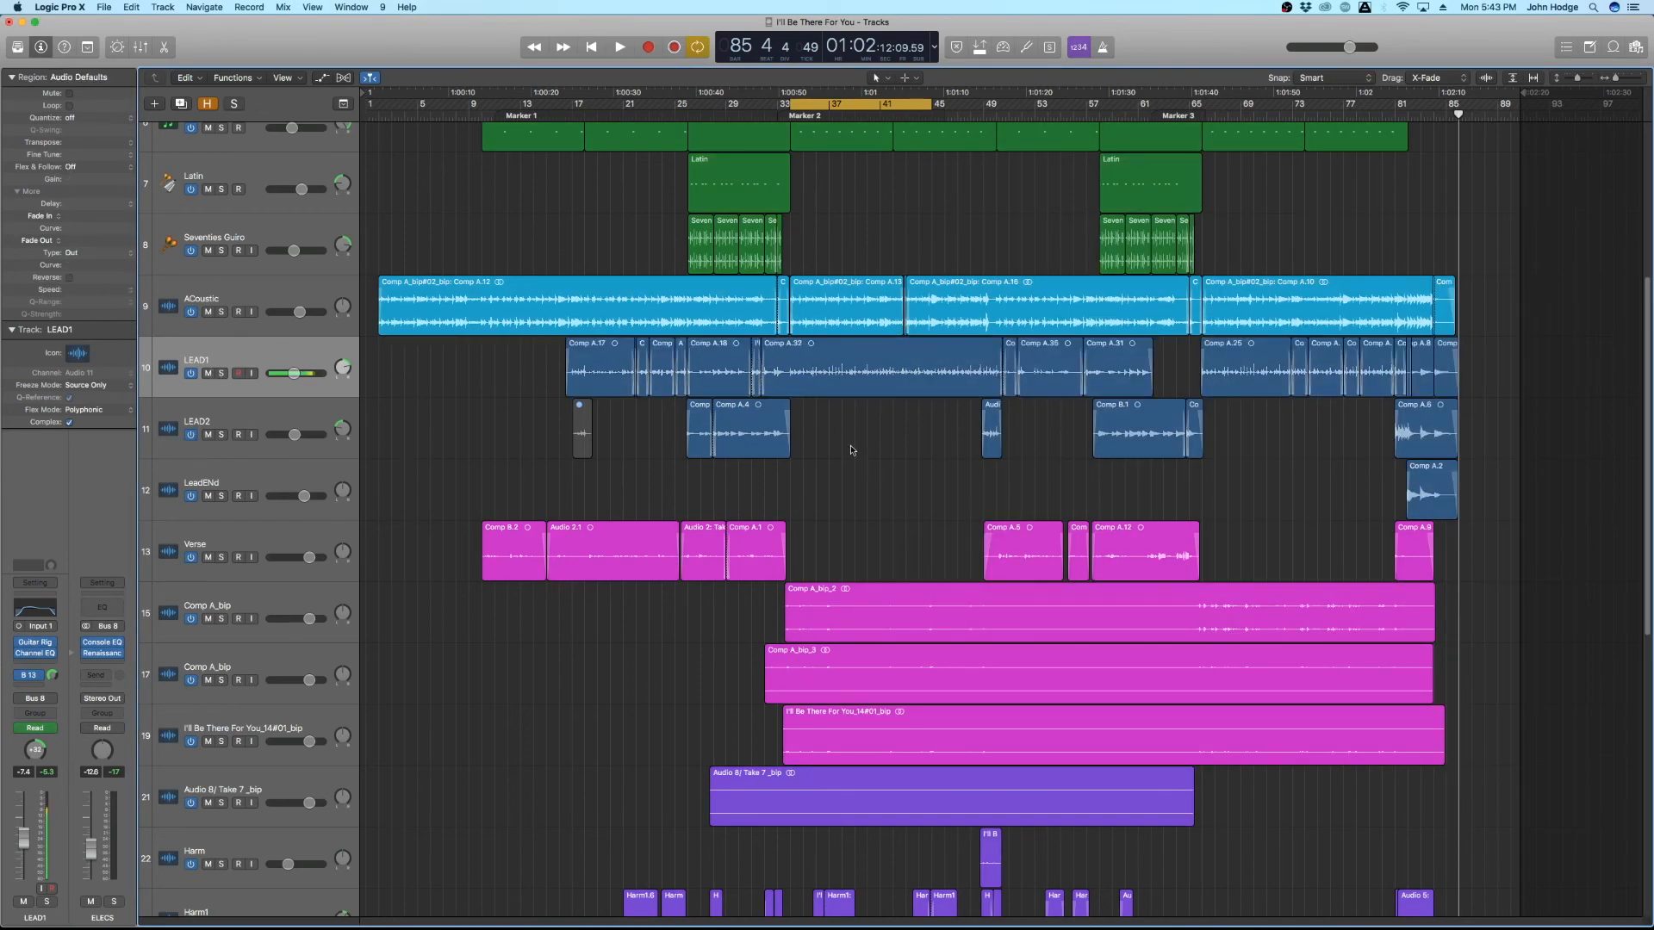